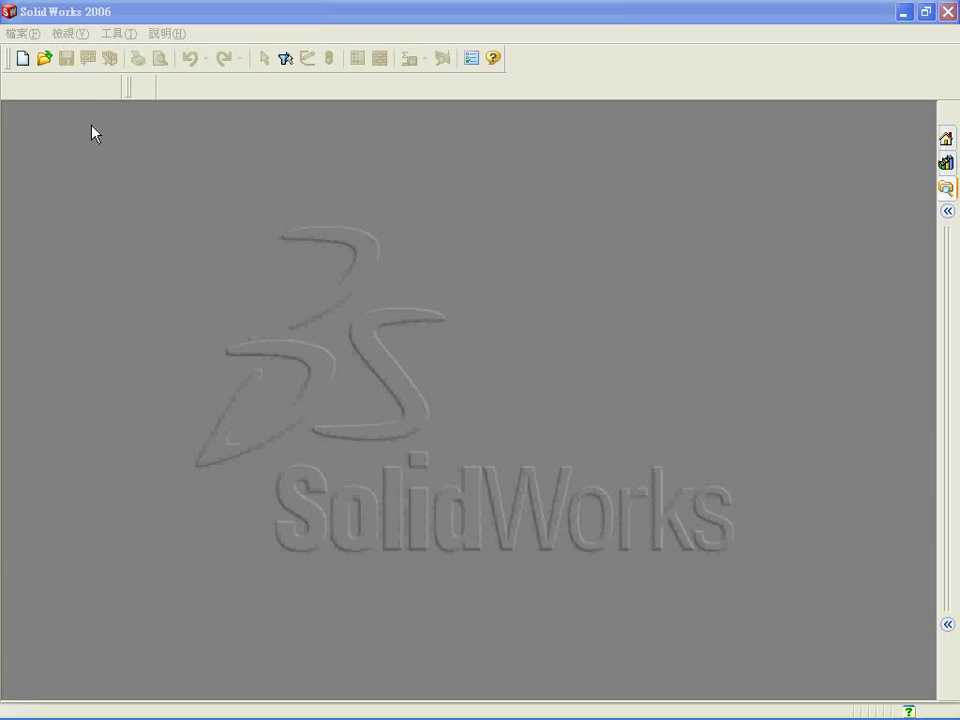
- Open the L-shaped part file 零件1 from the Desktop
click(44, 60)
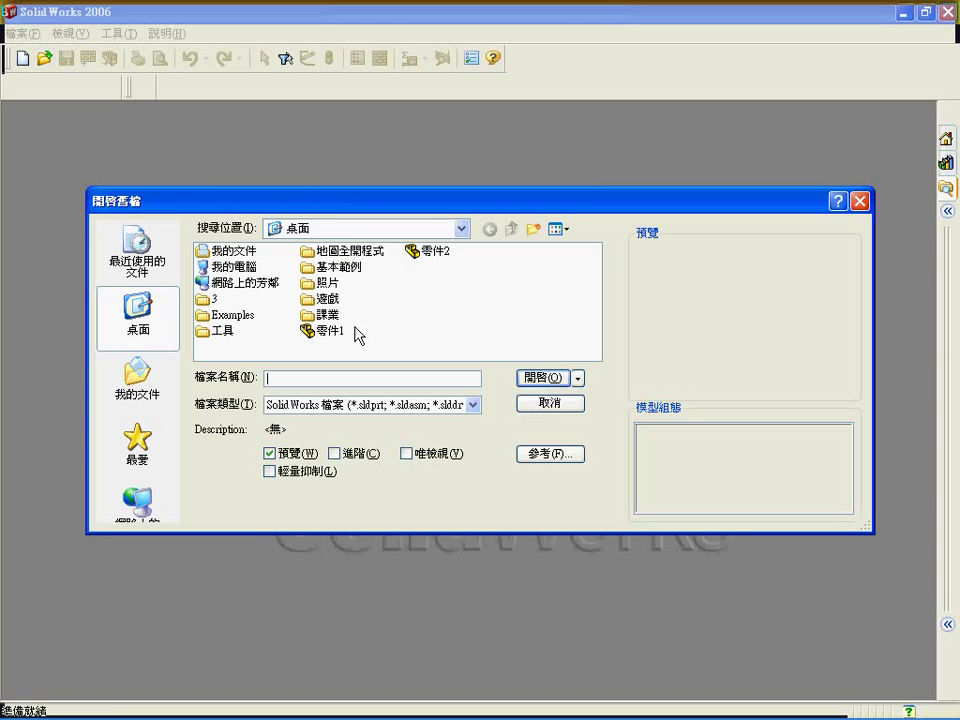
click(338, 334)
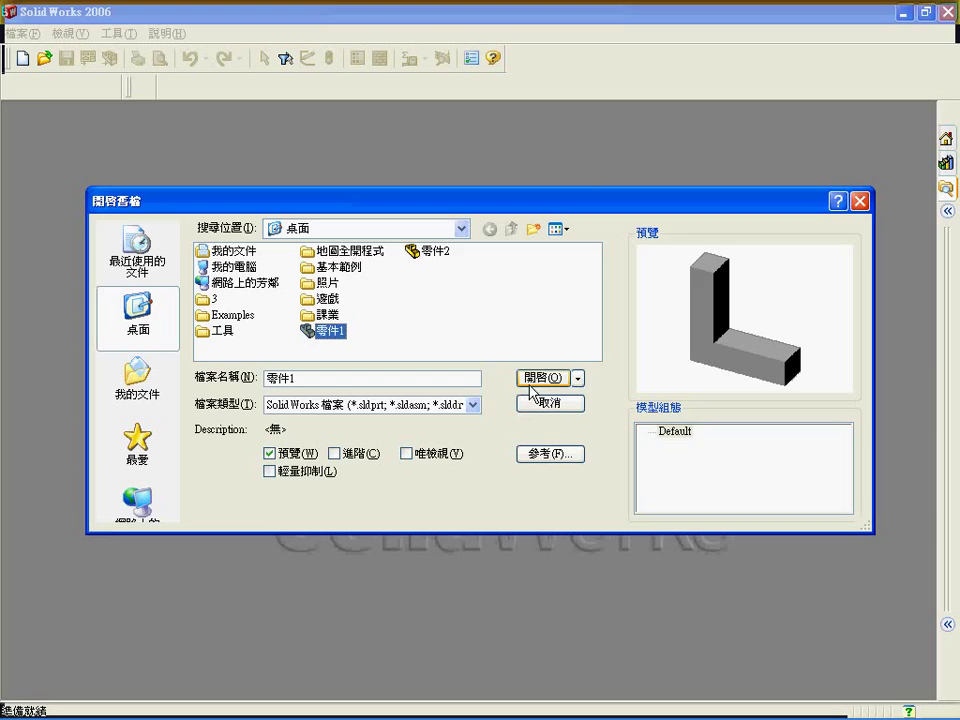
click(535, 379)
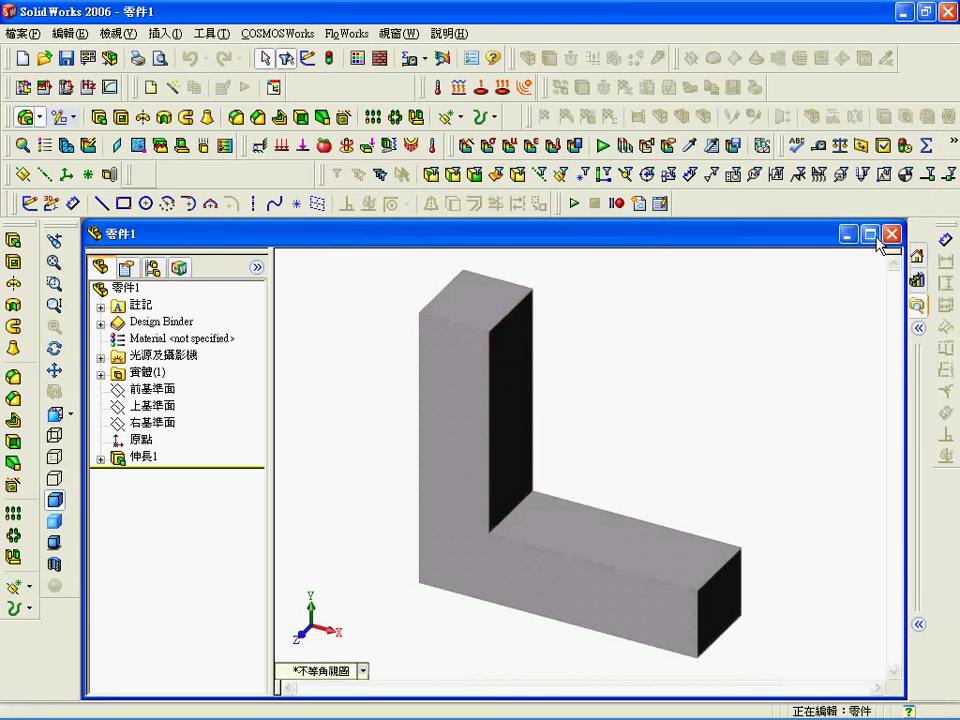
- Maximize the part window and view the 伸長1 sketch face-on to check its 75 and 25 mm dimensions
click(869, 234)
click(130, 429)
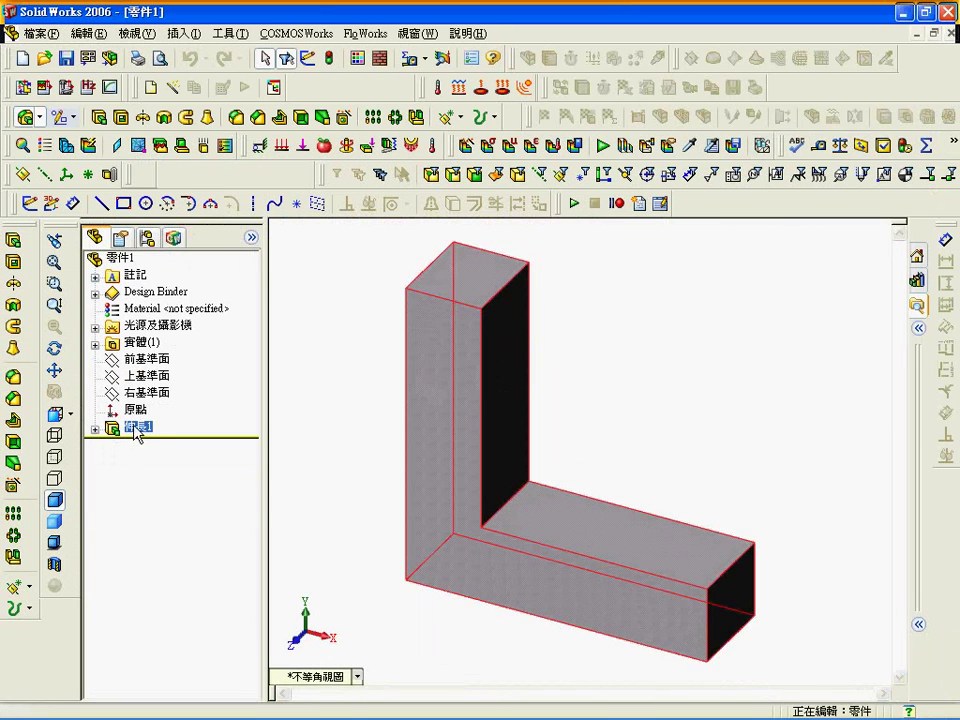
right_click(136, 433)
click(200, 103)
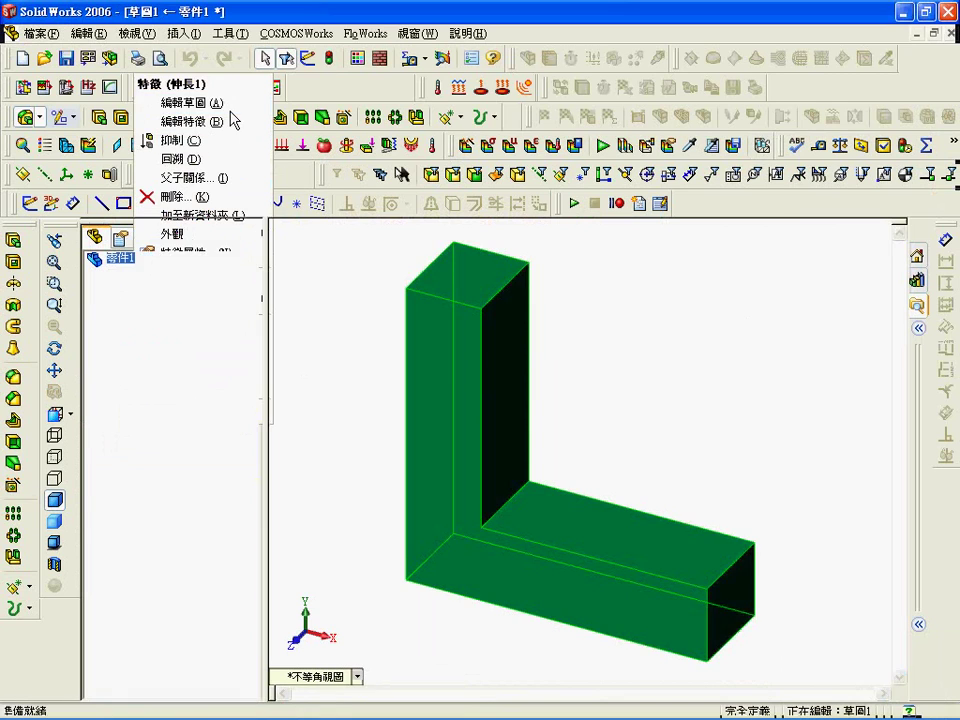
click(70, 413)
click(125, 414)
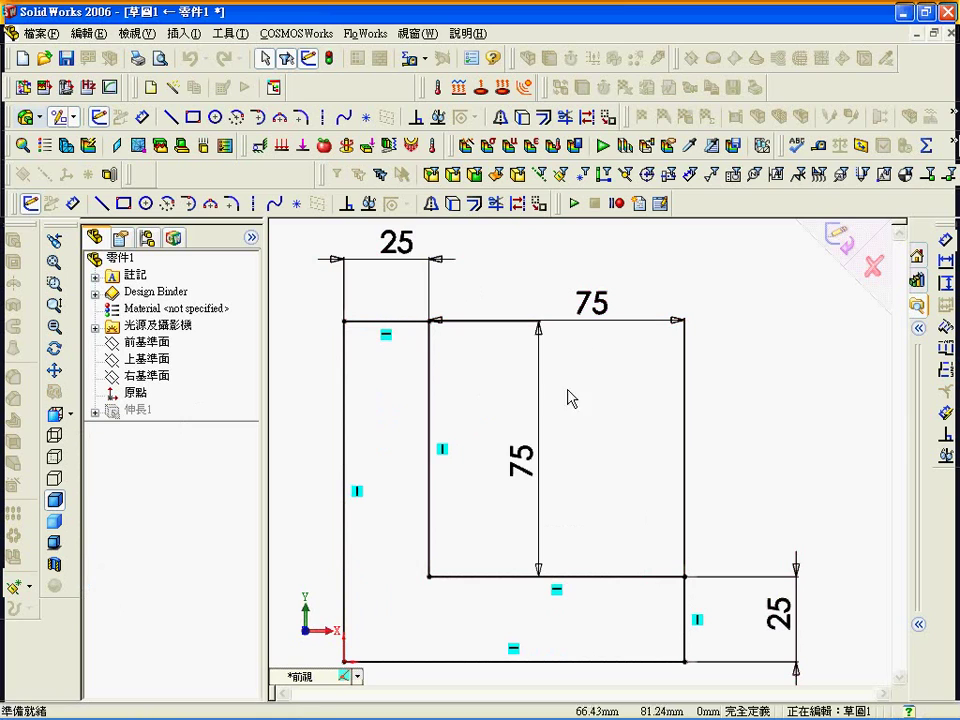
click(150, 415)
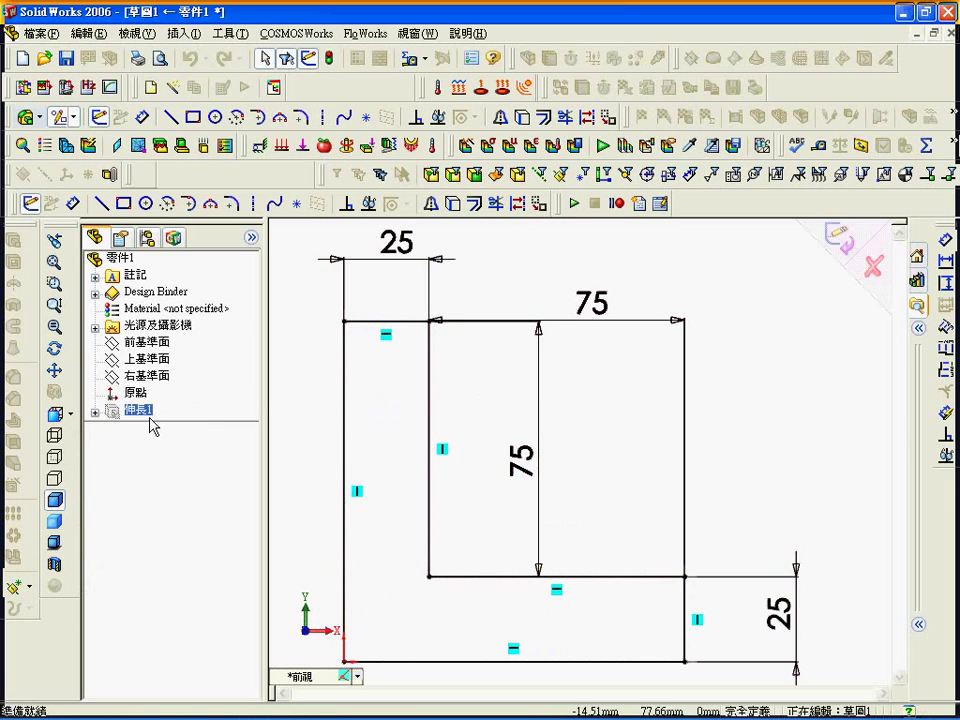
click(840, 238)
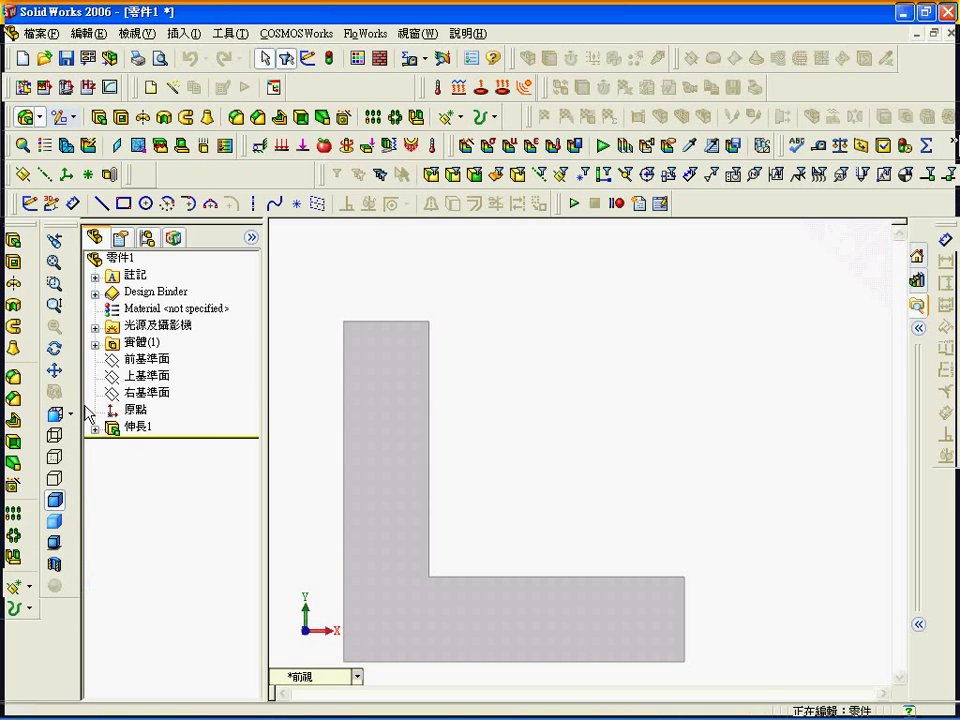
- Check the 伸長1 extrusion's 30 mm depth unchanged, then show the part in isometric view
right_click(137, 427)
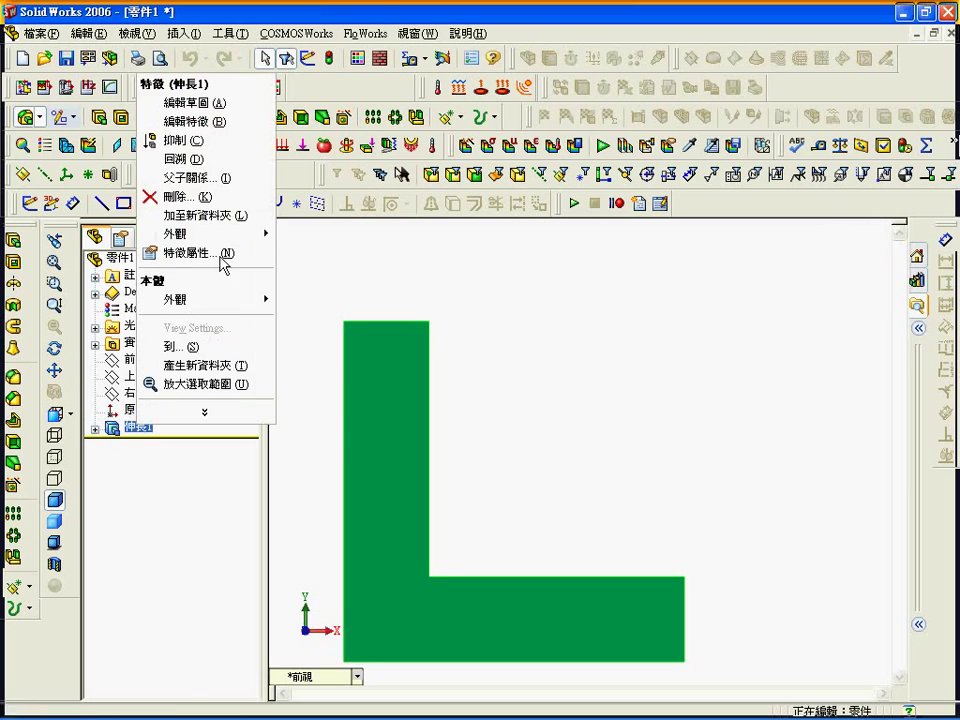
click(240, 121)
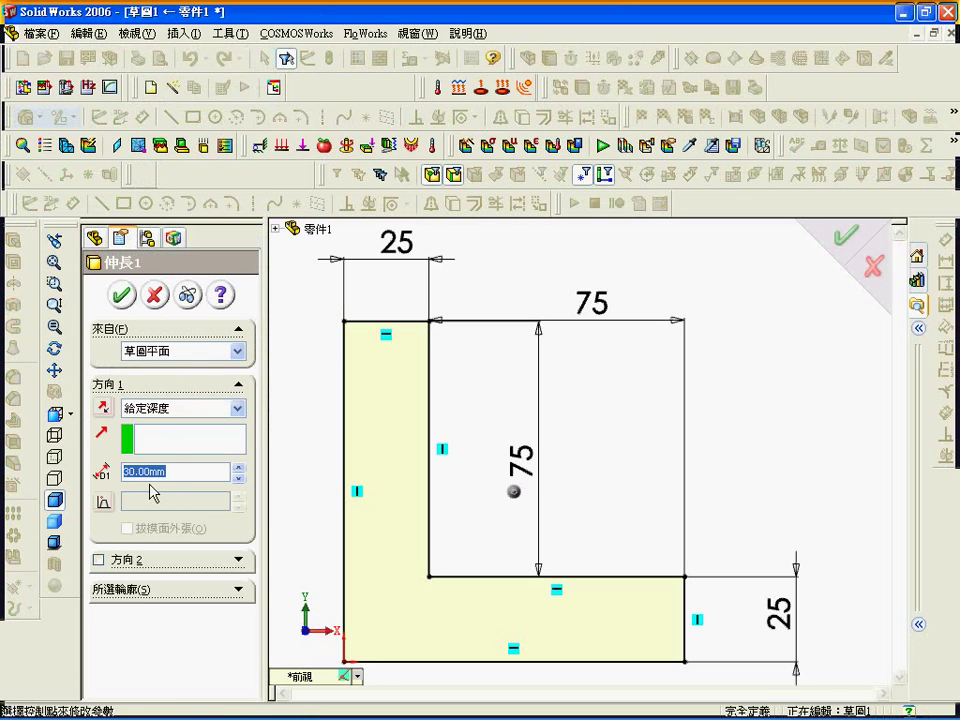
click(121, 295)
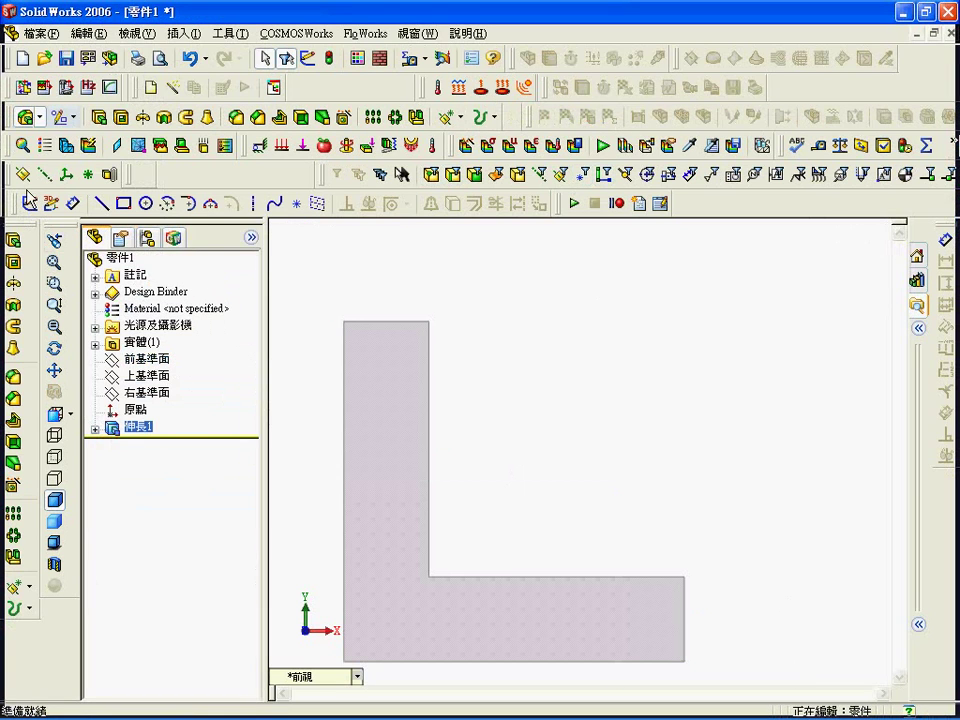
click(70, 415)
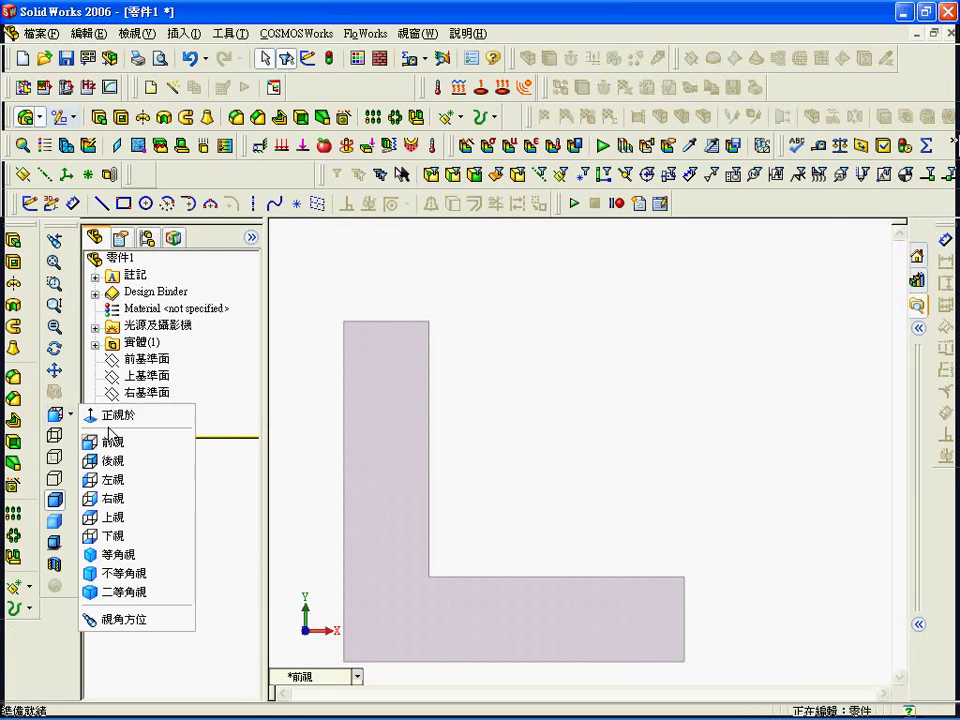
click(118, 555)
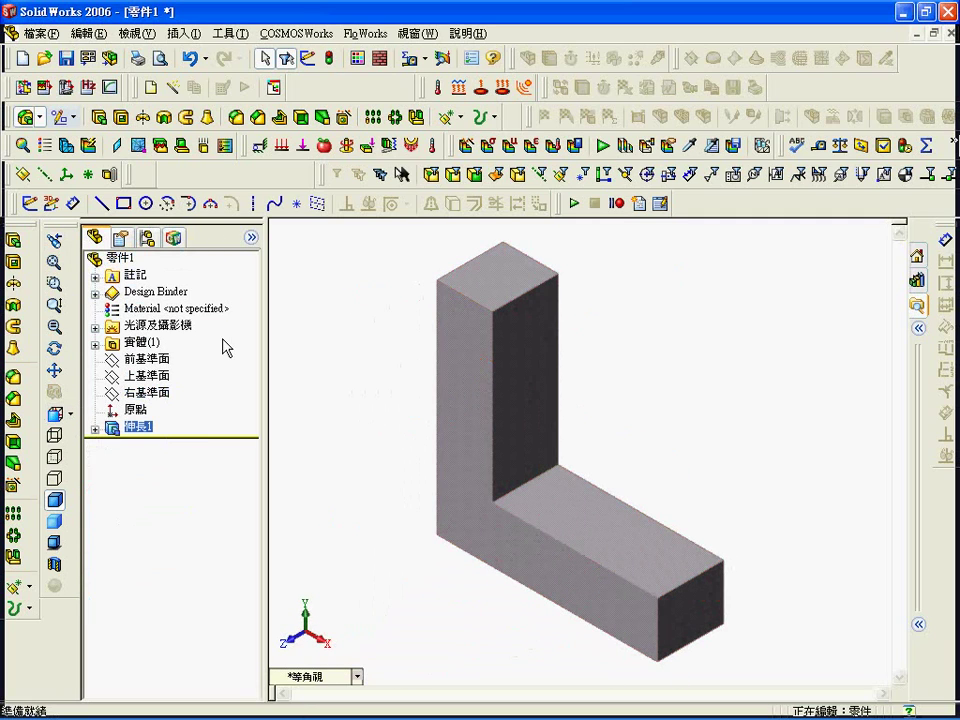
- Create study 專題 1 and assign 合金鋼 from the solidworks materials library to all bodies
click(22, 145)
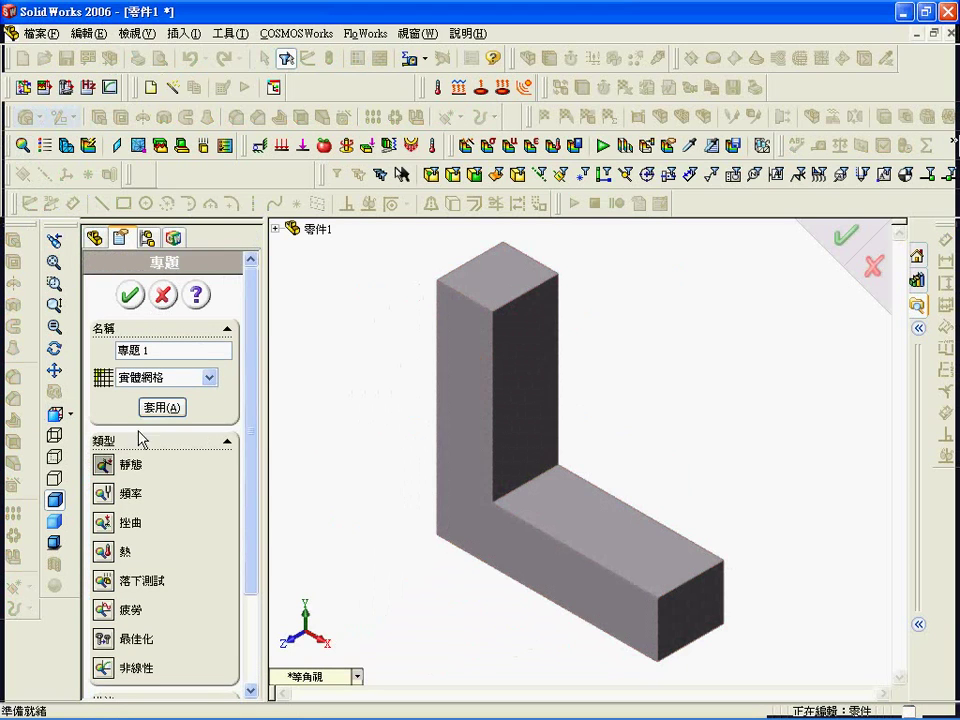
click(131, 295)
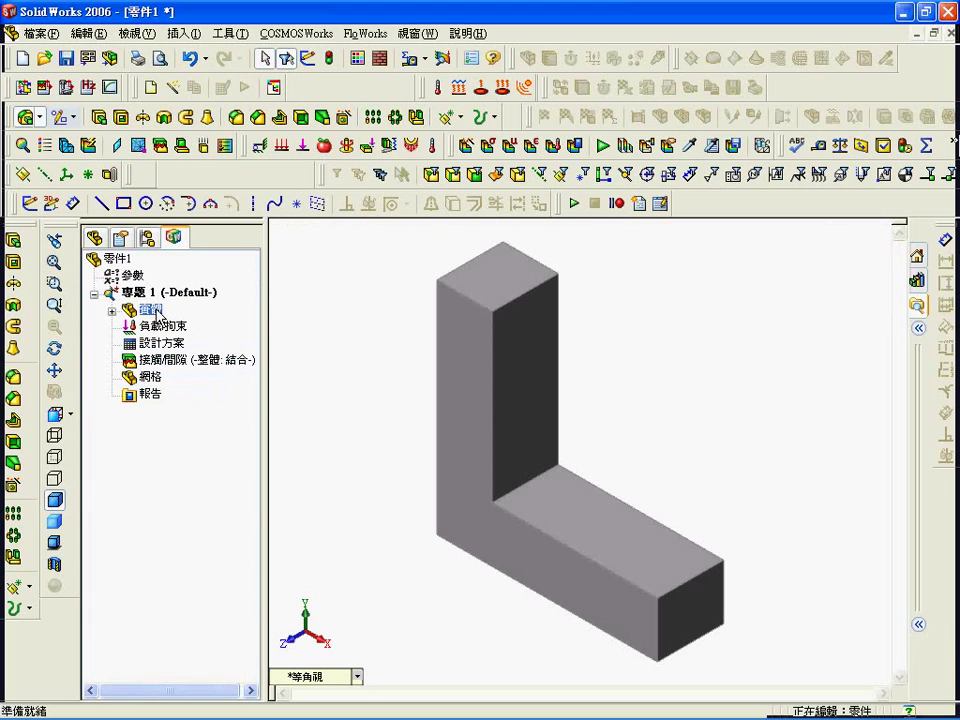
right_click(157, 315)
click(228, 322)
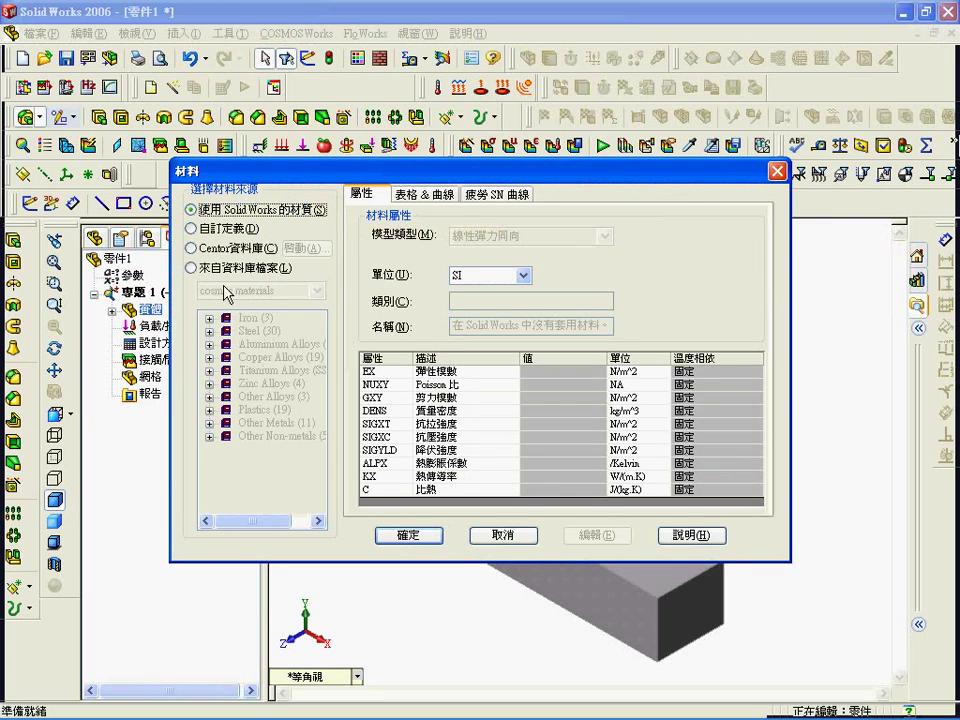
click(191, 268)
click(317, 290)
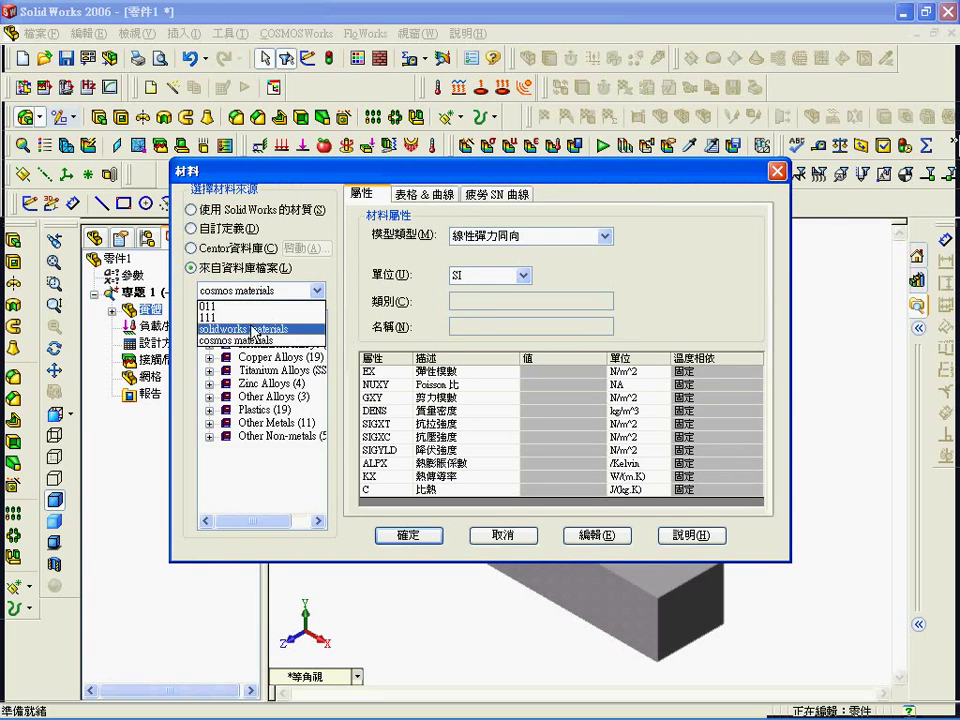
click(251, 329)
double_click(240, 318)
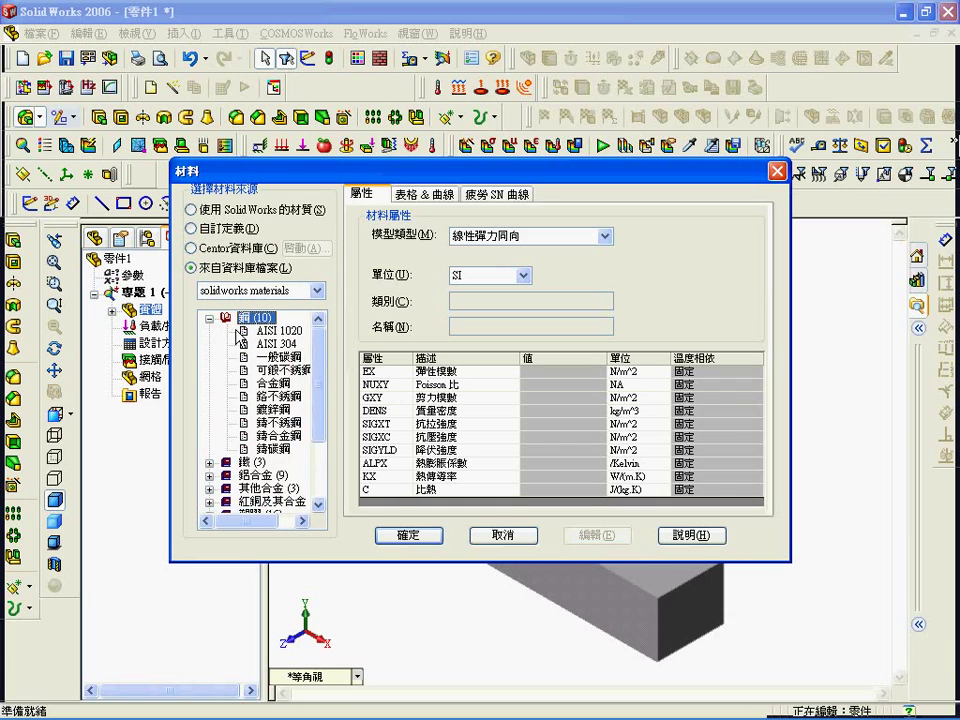
click(266, 383)
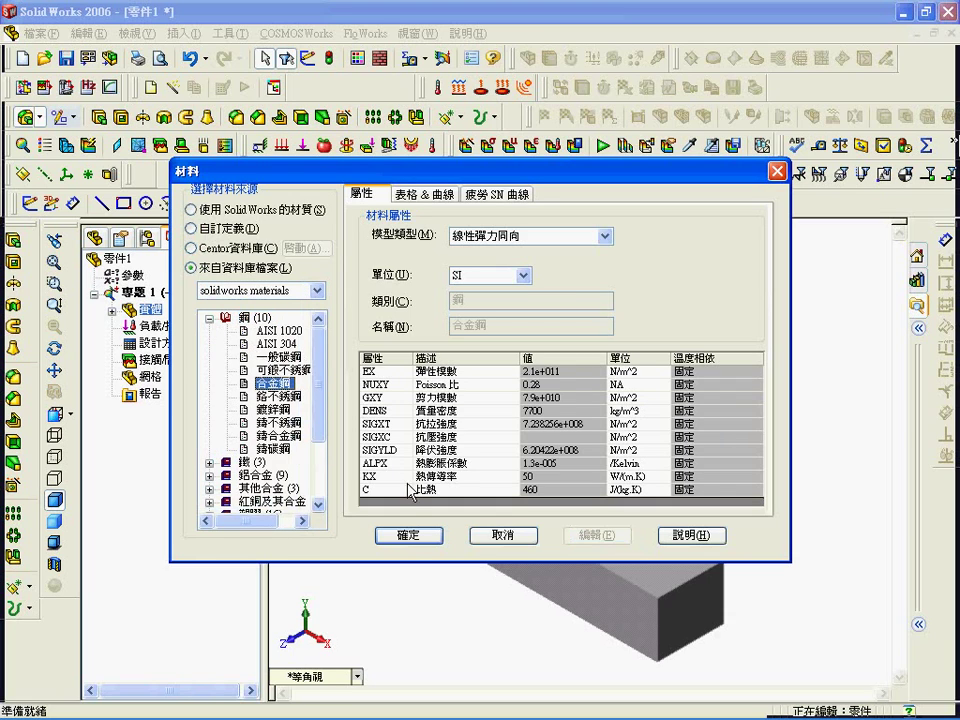
click(410, 537)
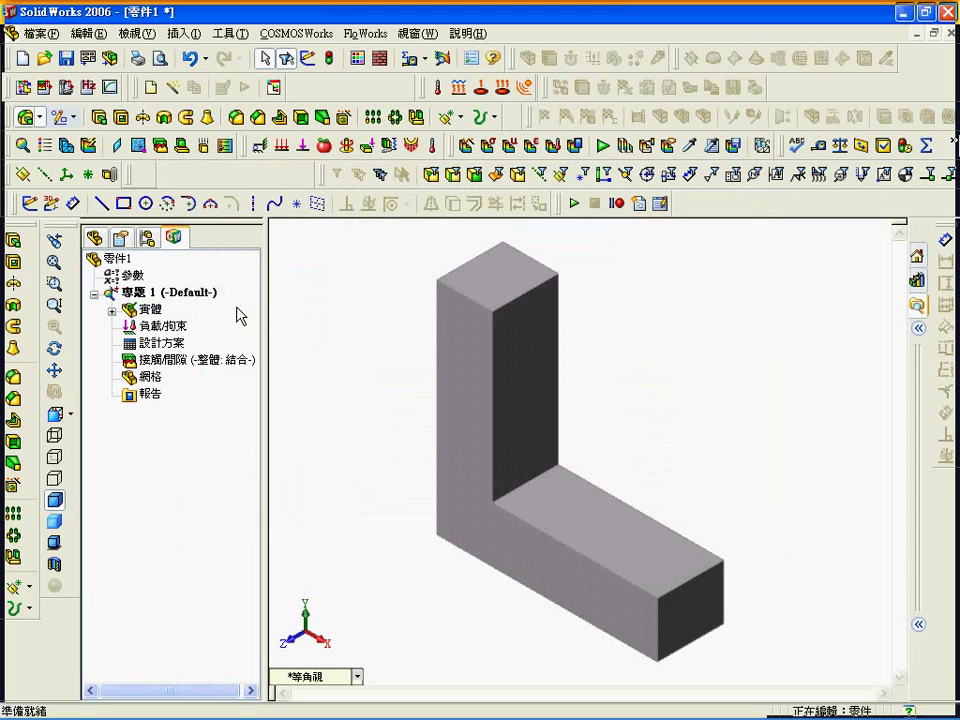
- Add a fixed restraint on the top face of the vertical leg
click(259, 145)
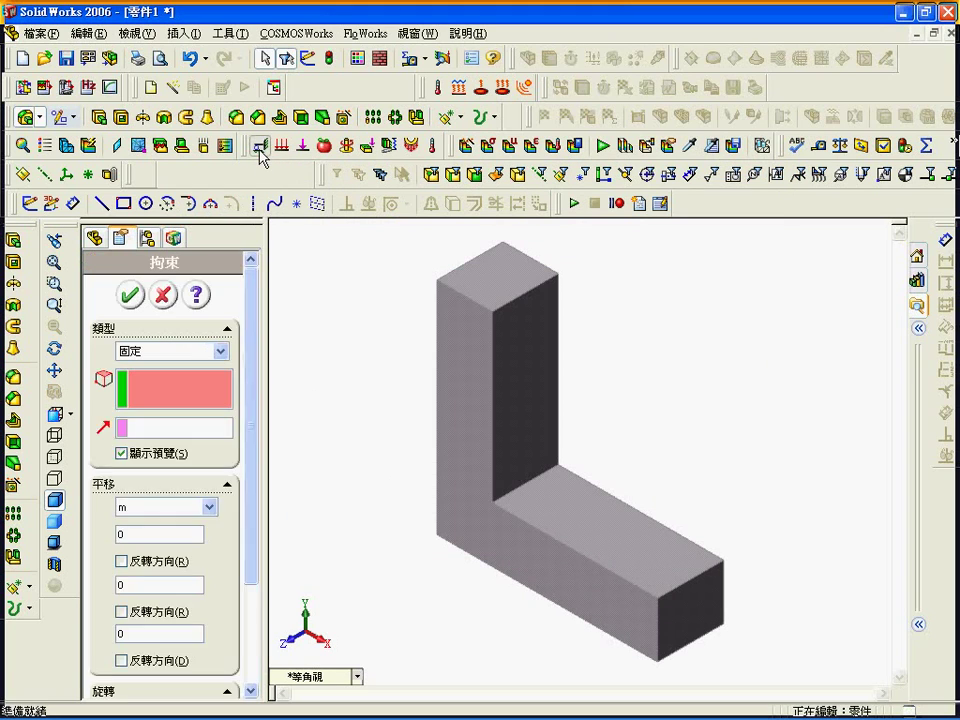
click(492, 286)
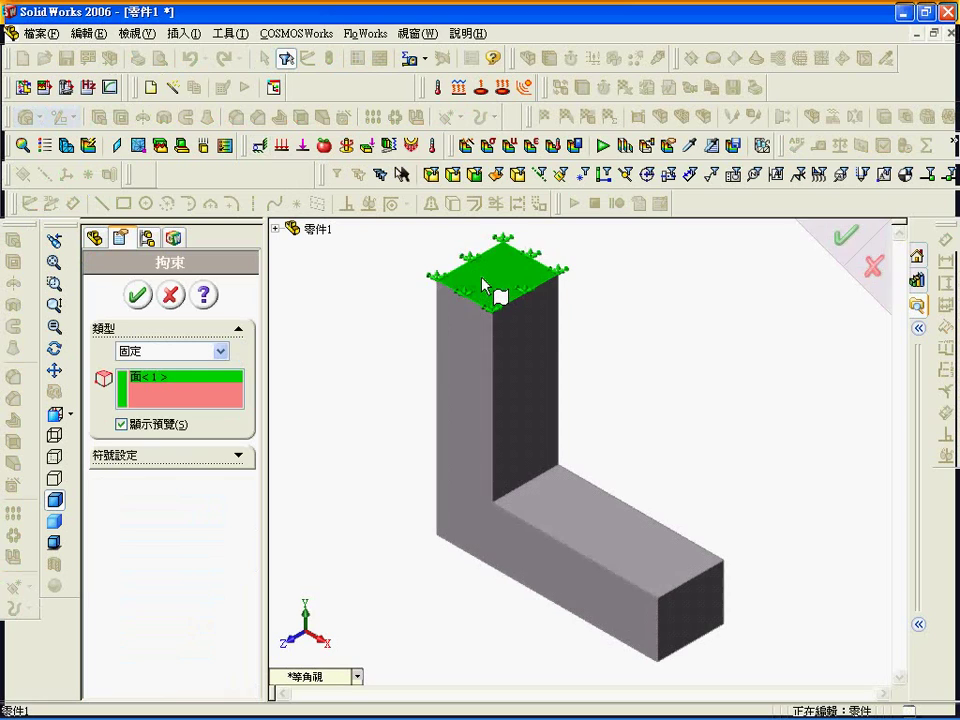
click(138, 296)
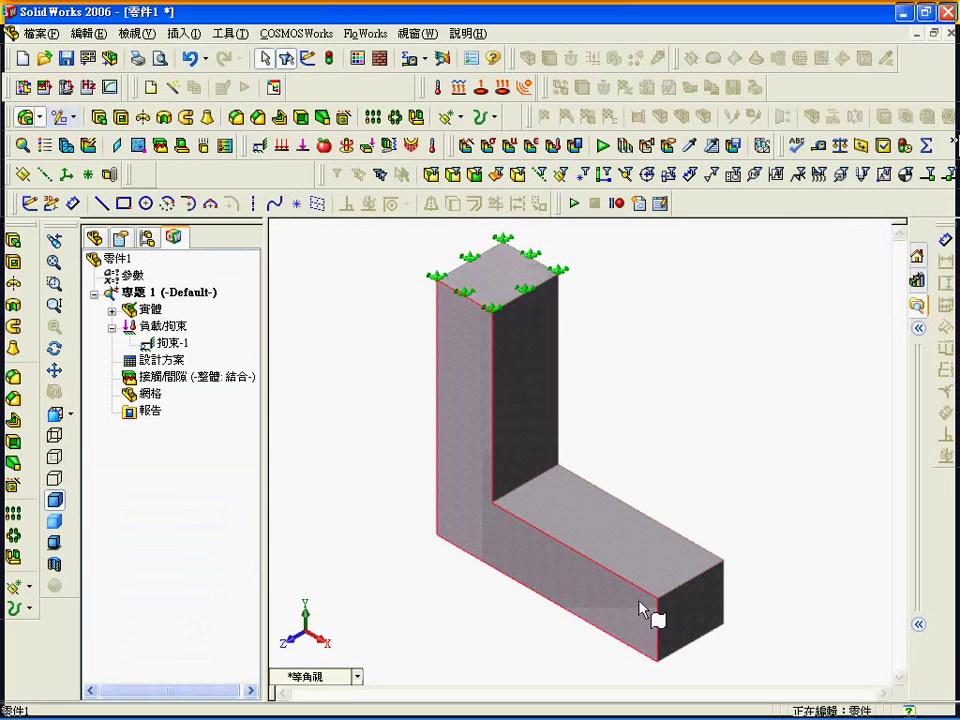
- Start a force on the horizontal leg's end face, directed by the right plane 右基準面
click(687, 605)
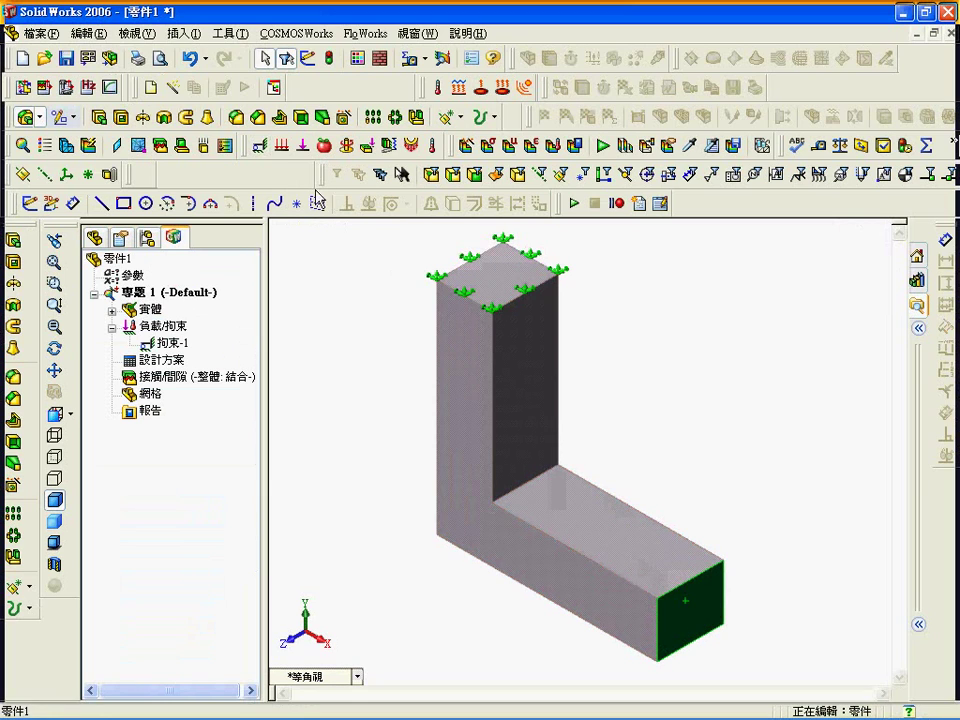
click(301, 148)
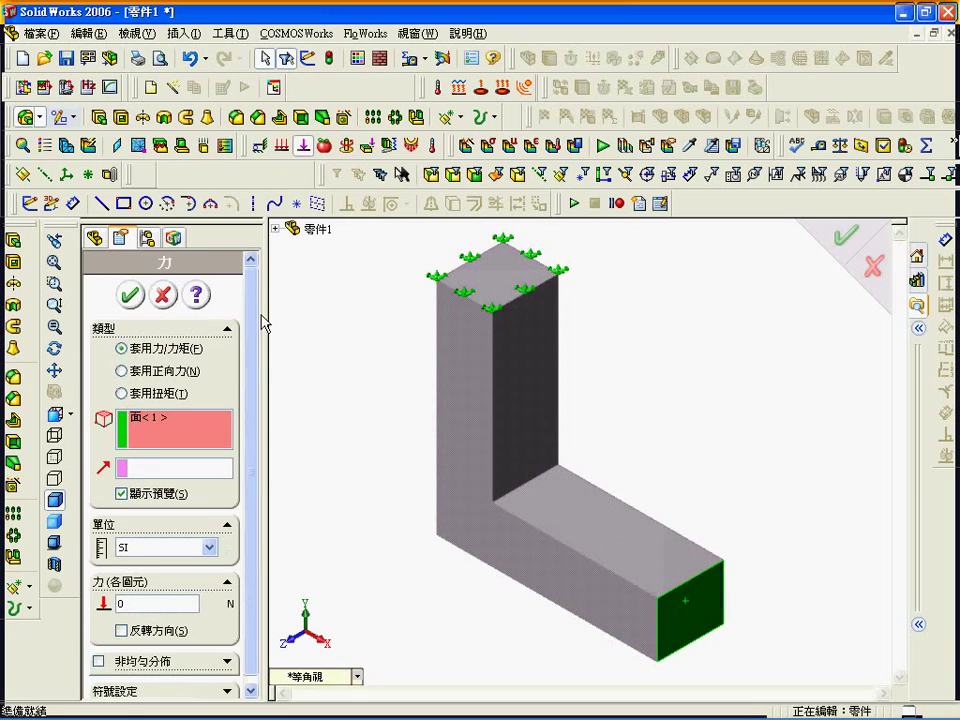
click(214, 468)
click(275, 230)
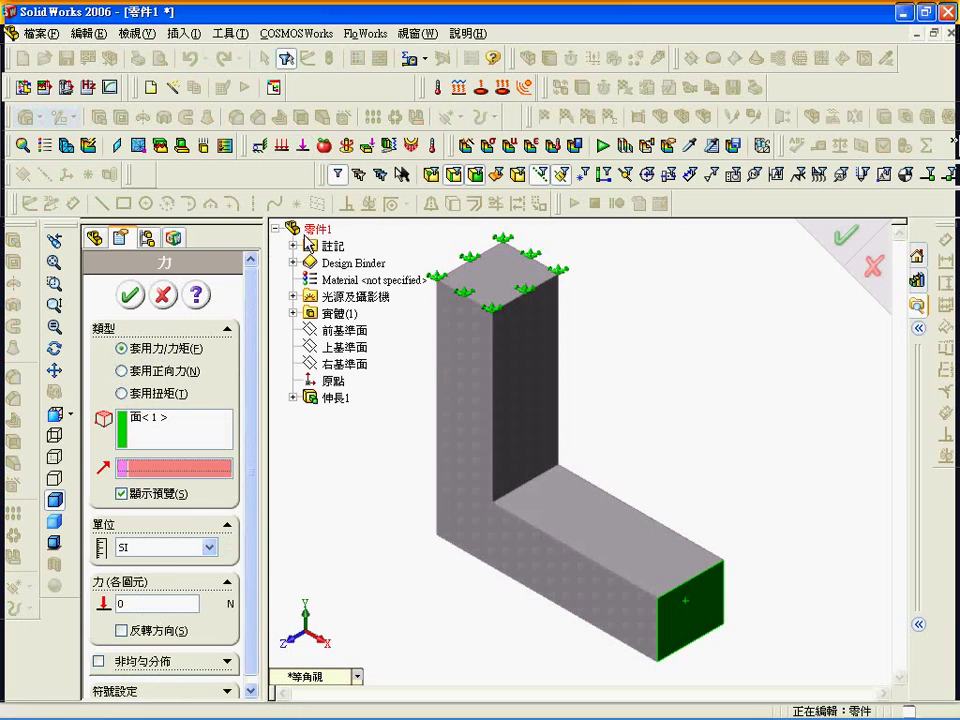
click(355, 366)
scroll(256, 497, down, 1)
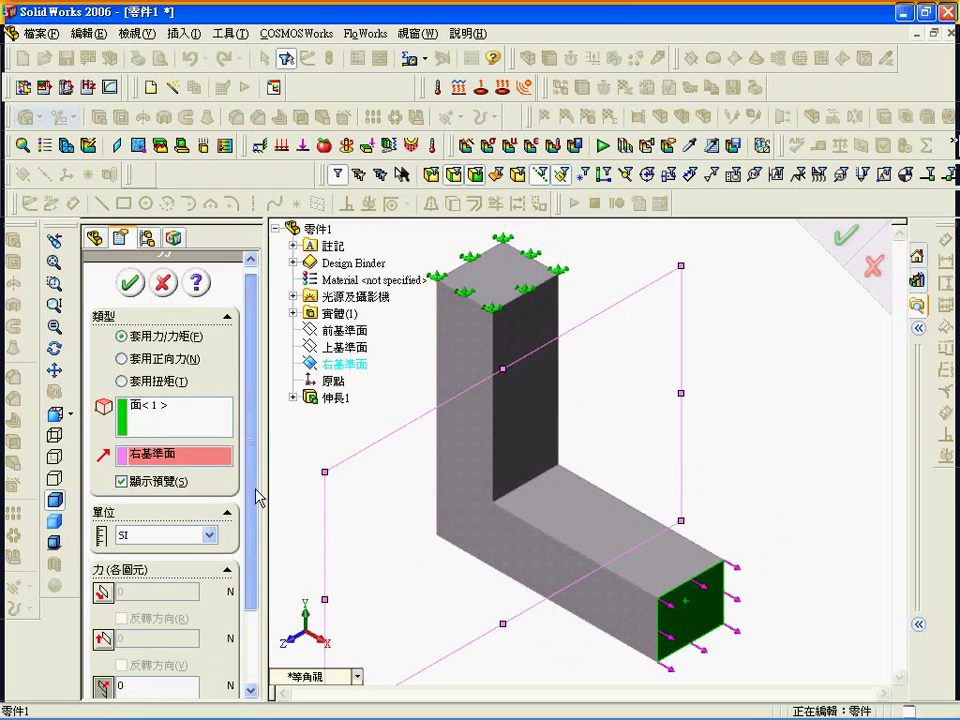
scroll(258, 497, down, 3)
- Set the second force component to 100 N, reversed to point downward, and confirm
click(104, 552)
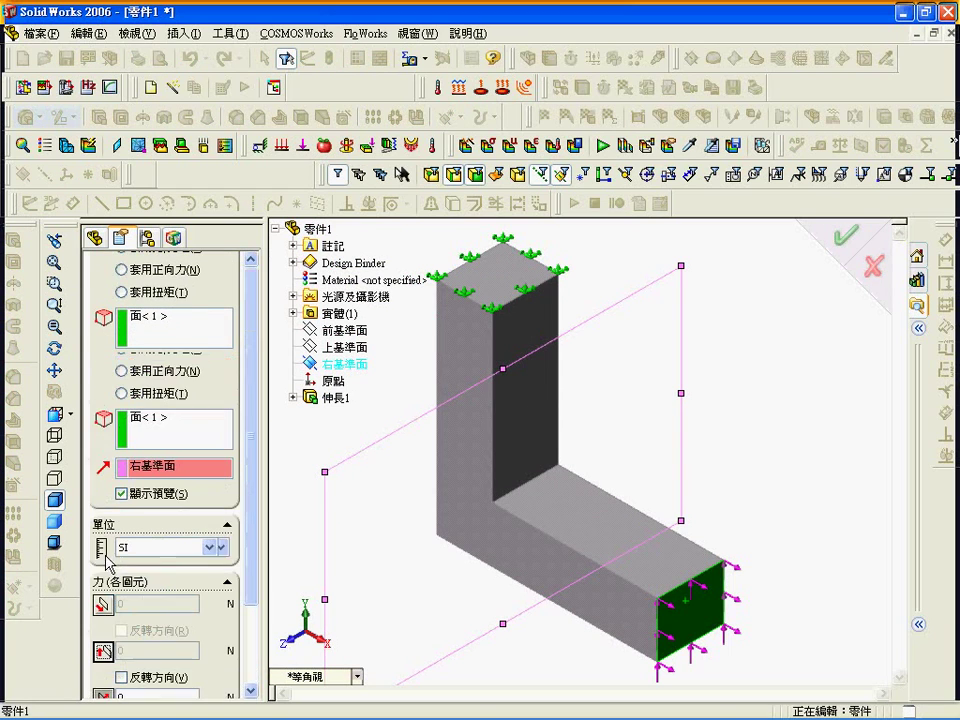
scroll(240, 527, up, 3)
scroll(246, 575, down, 3)
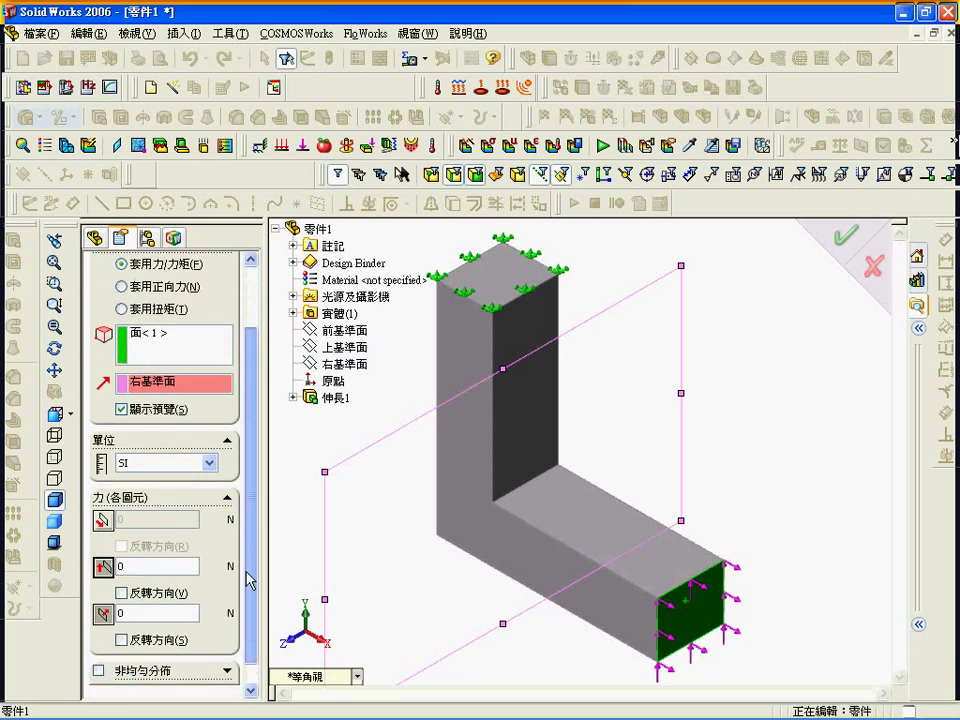
scroll(101, 610, up, 3)
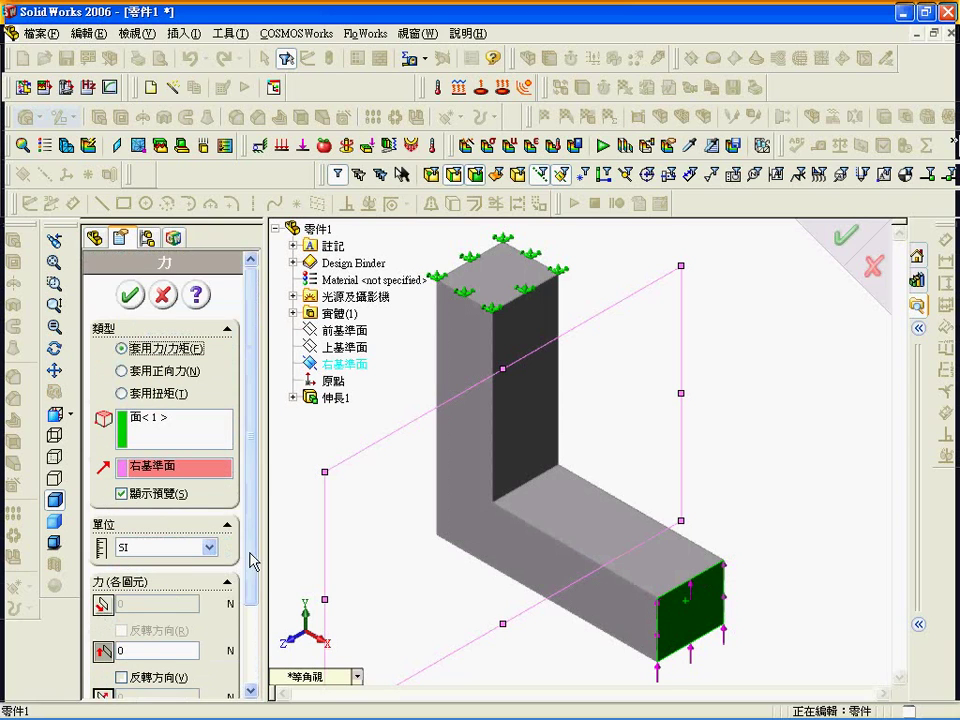
scroll(245, 580, down, 3)
click(160, 567)
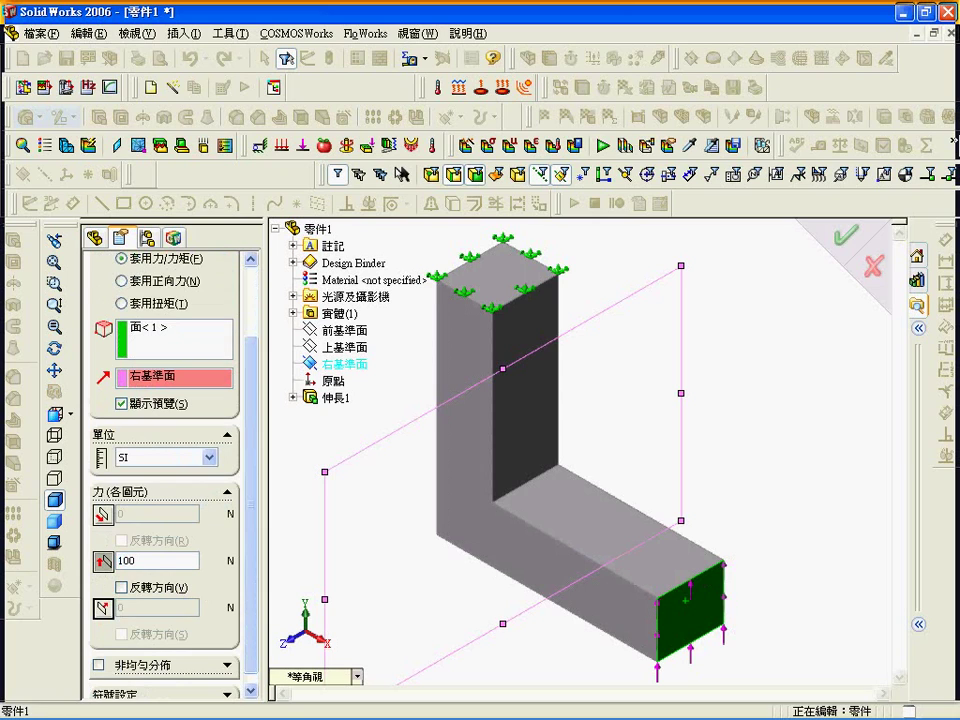
click(121, 587)
scroll(256, 505, up, 1)
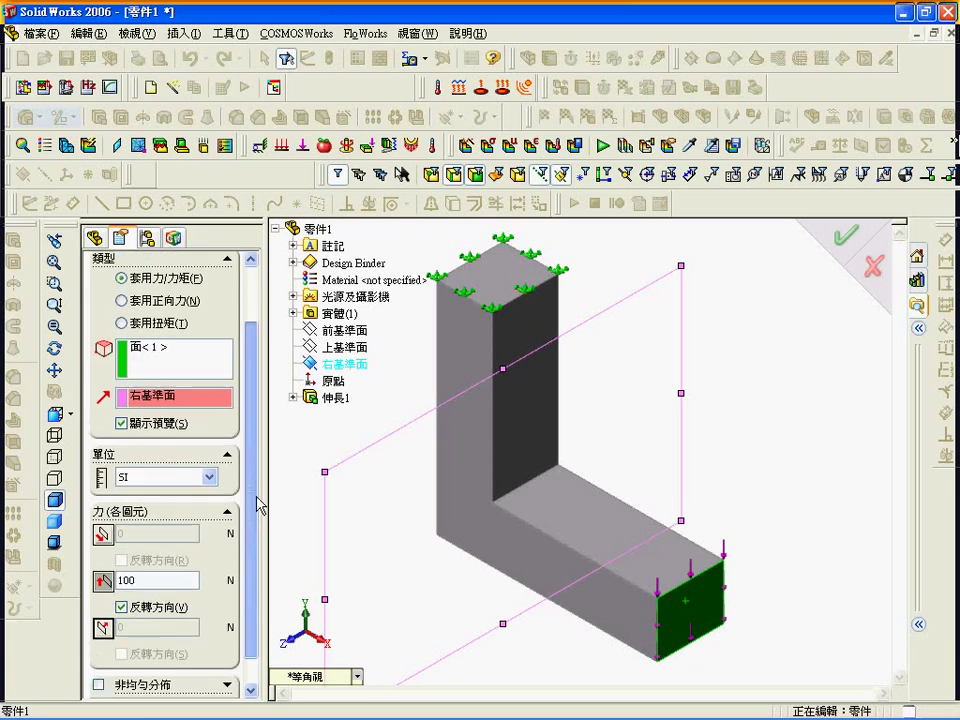
scroll(224, 418, up, 3)
click(129, 297)
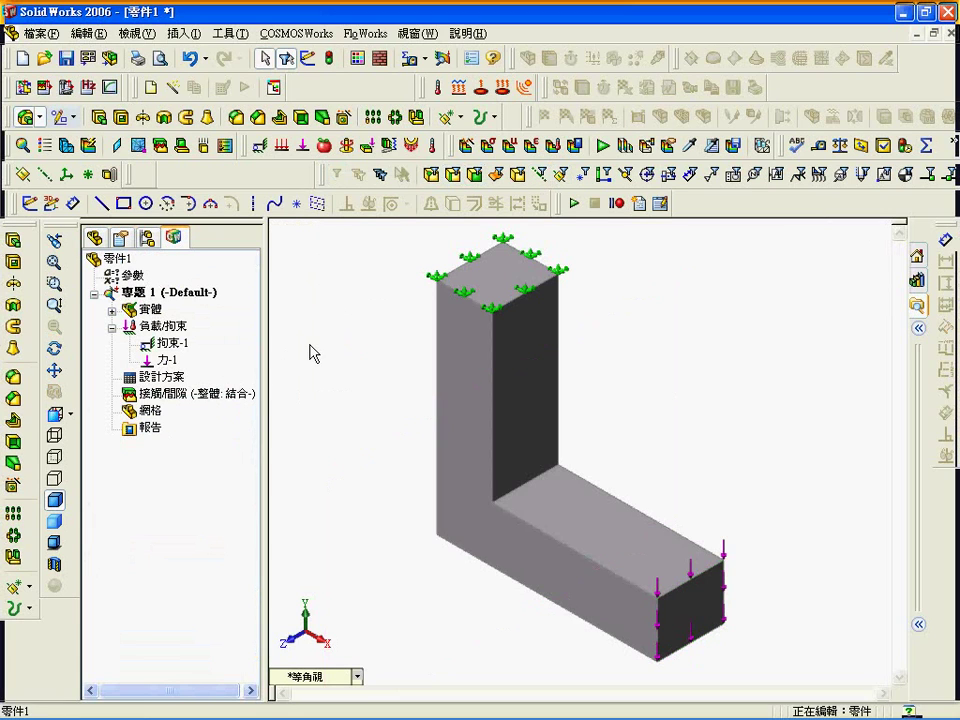
- Mesh the bracket with high-quality options at the default 5.0834962 mm global element size
click(67, 146)
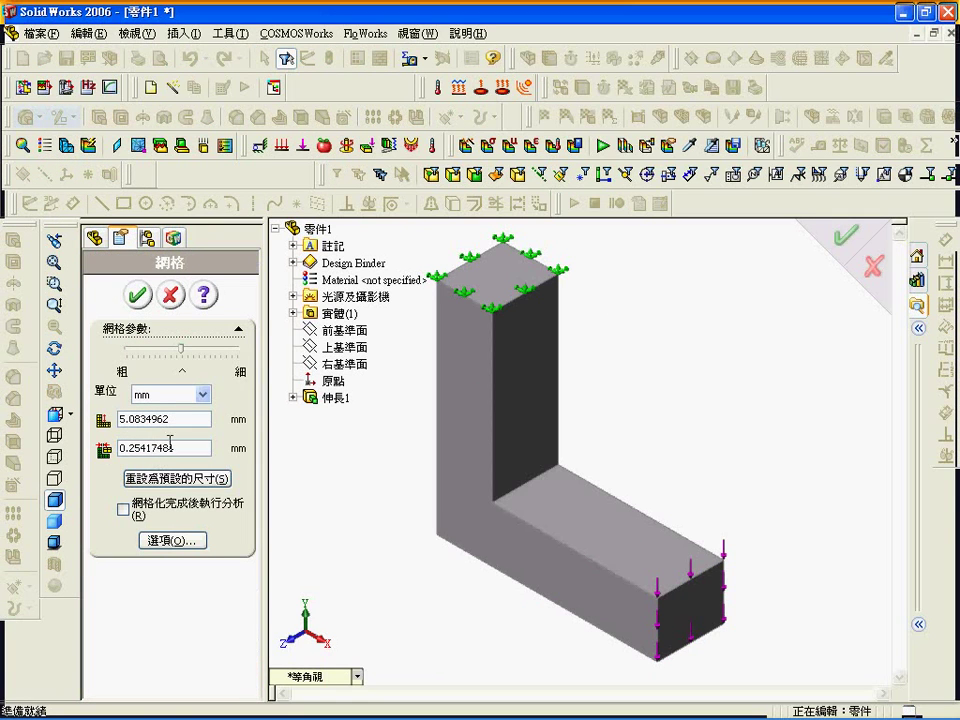
click(173, 541)
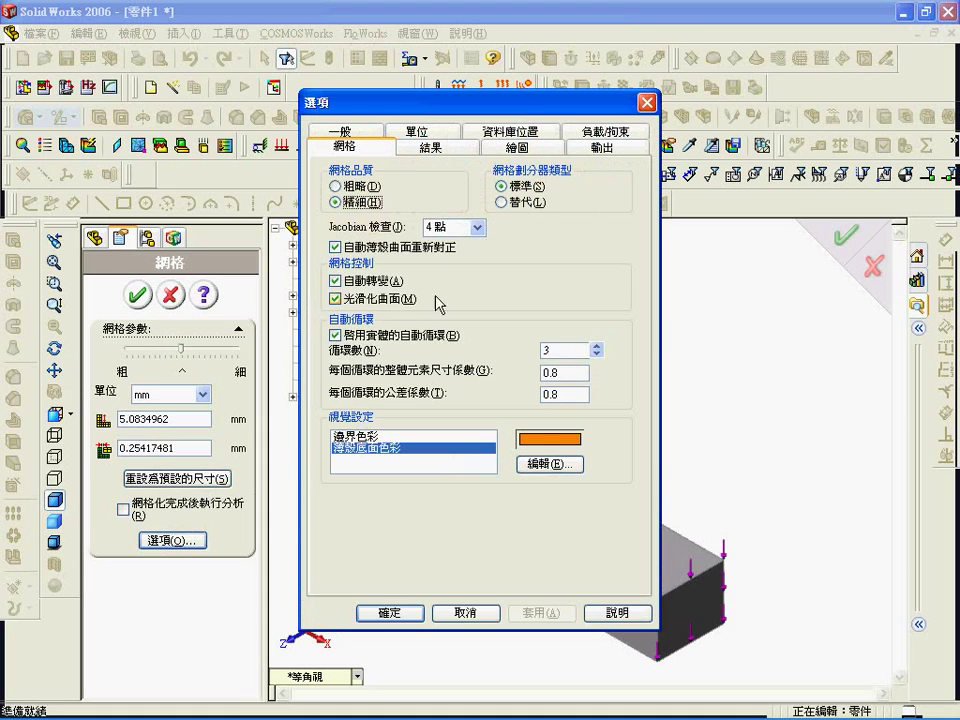
click(384, 613)
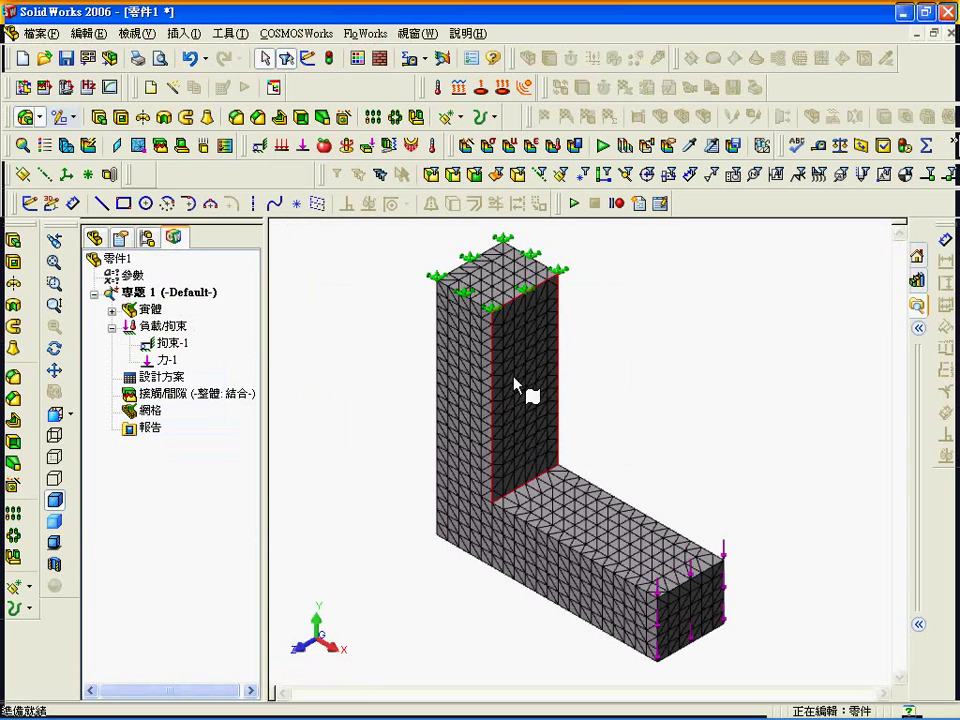
- Run study 專題 1 and show the von Mises plot, peaking at 3.931e+006
click(88, 148)
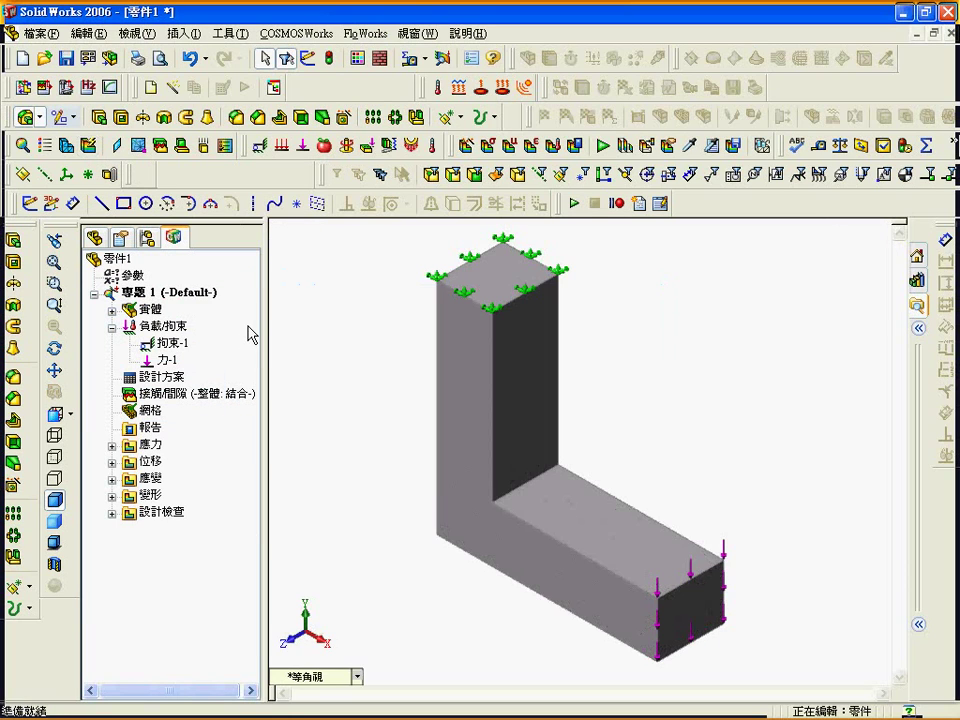
click(113, 447)
click(160, 462)
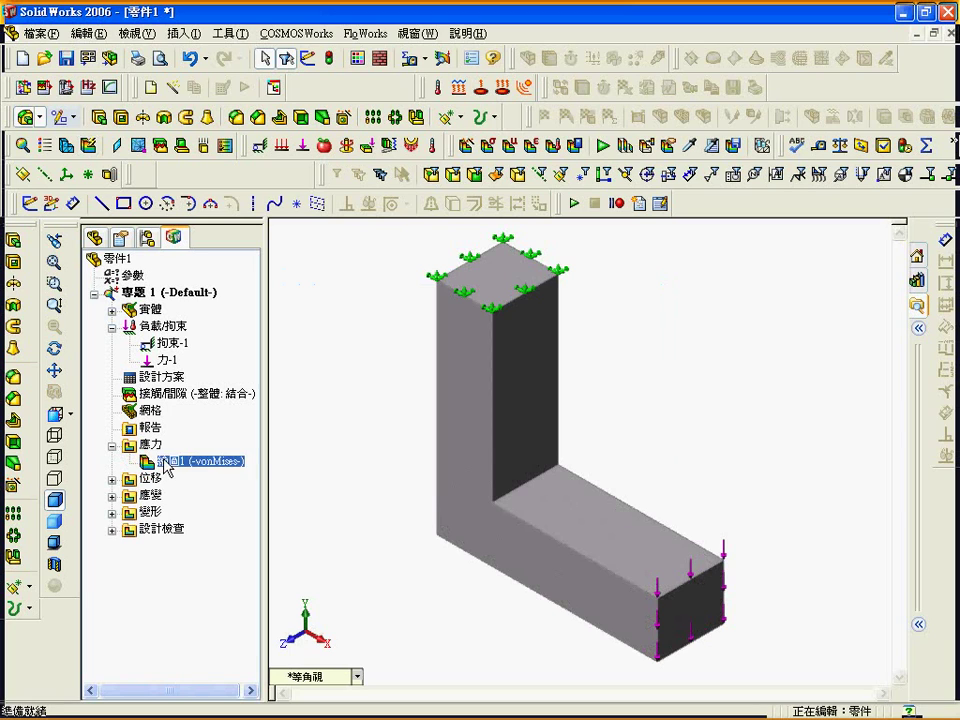
right_click(164, 459)
click(186, 470)
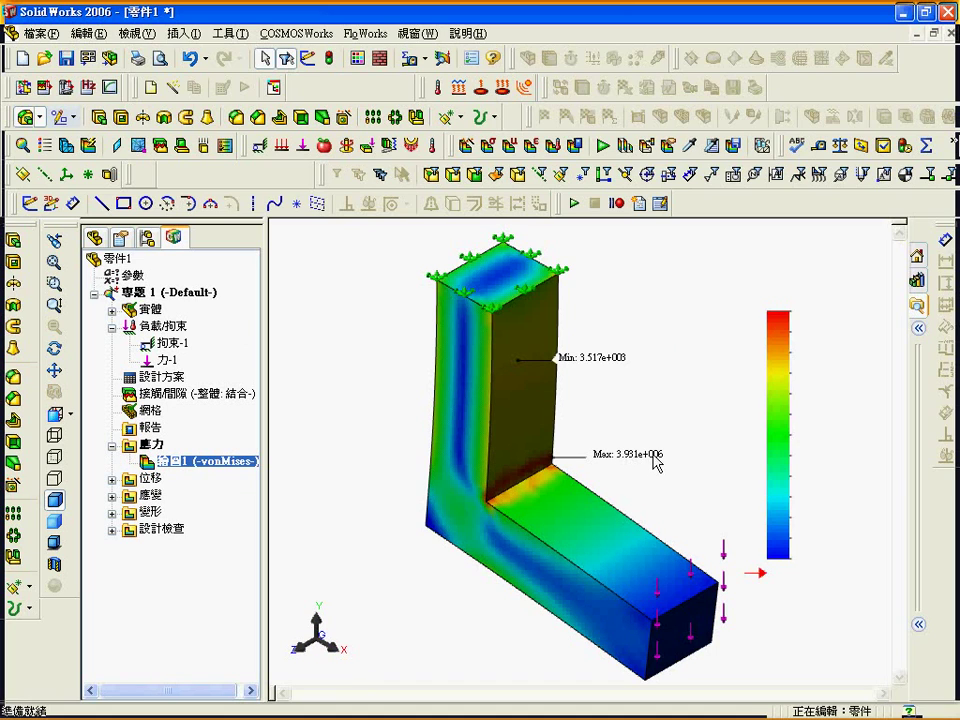
click(528, 706)
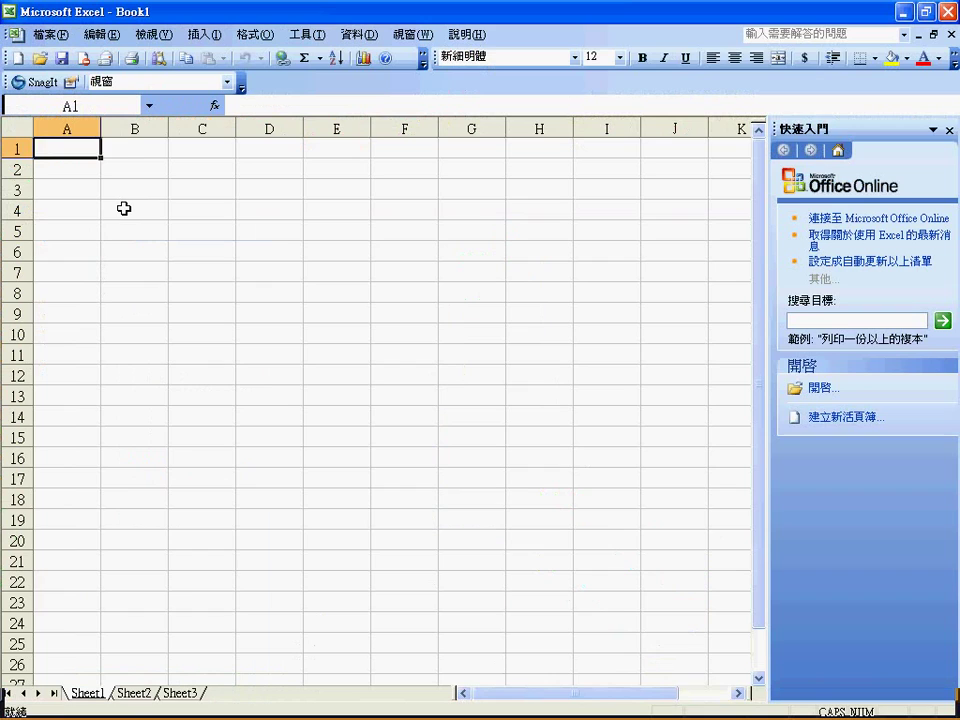
- Enter run numbers 1, 2, 3 in A1:A3 and the first maximum stress 3.931 in B1
text(1)
key(Return)
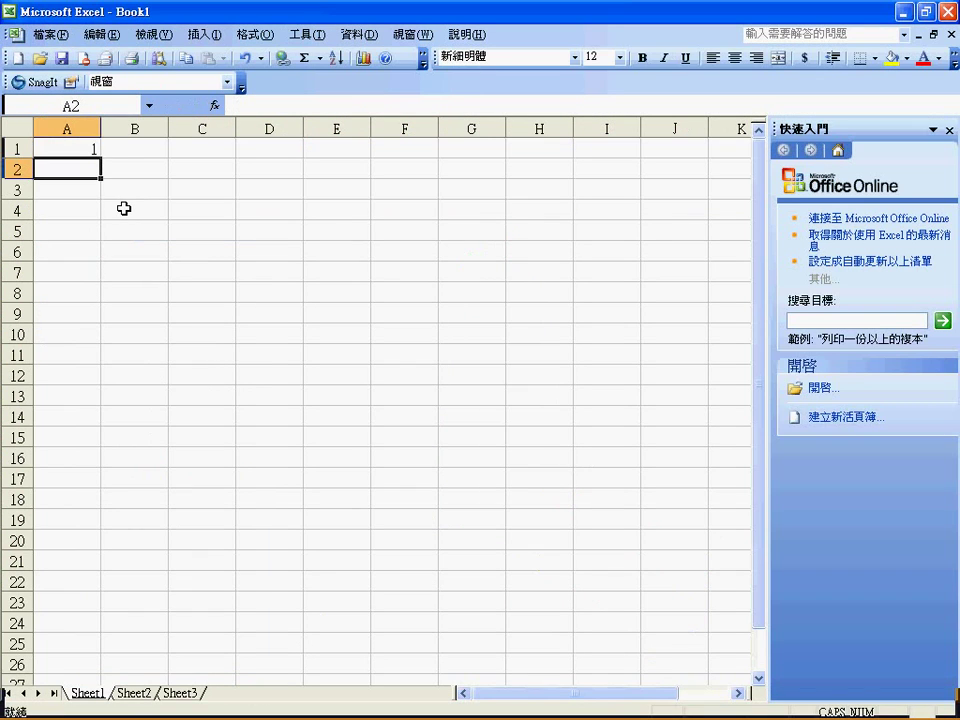
text(2)
key(Return)
text(3)
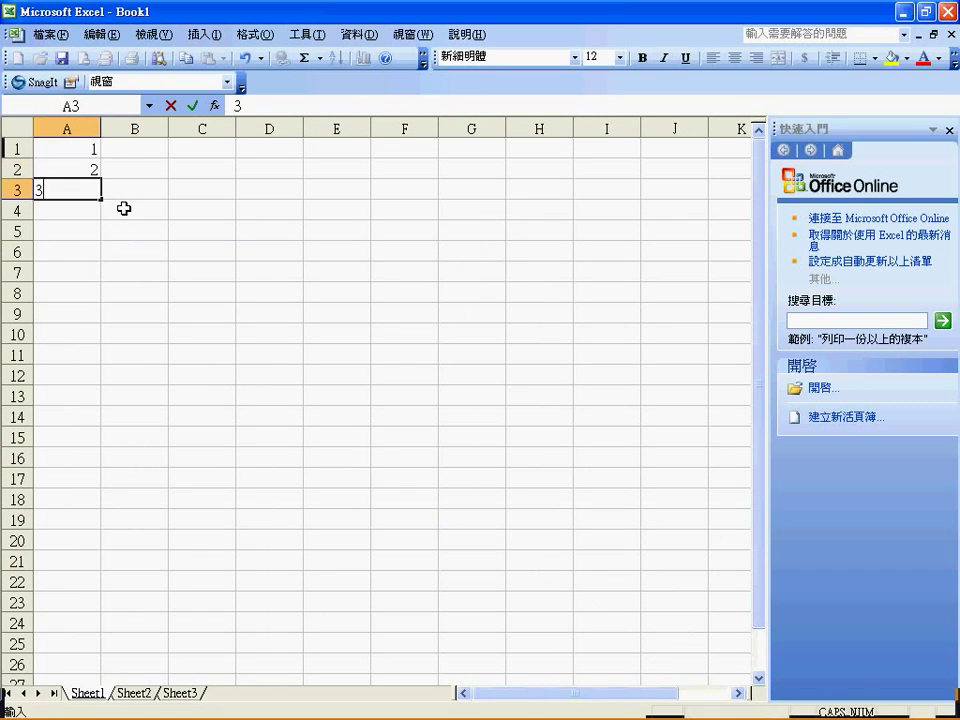
key(Right)
key(Up)
key(Up)
text(3)
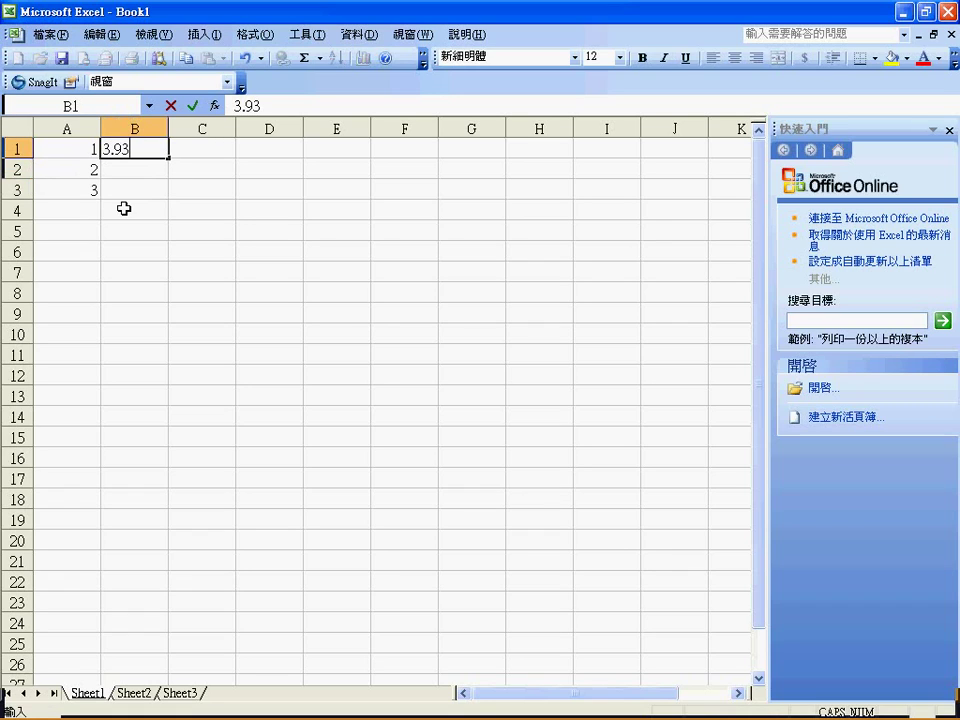
key(Return)
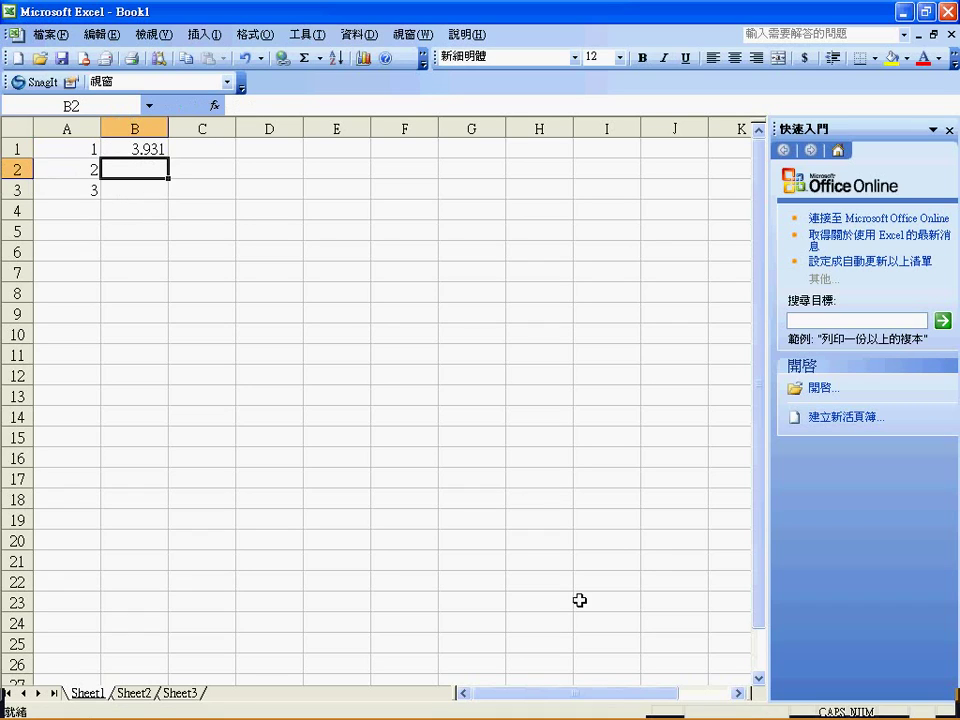
- Back in SolidWorks, try regenerating the study's mesh but cancel without changes
click(425, 707)
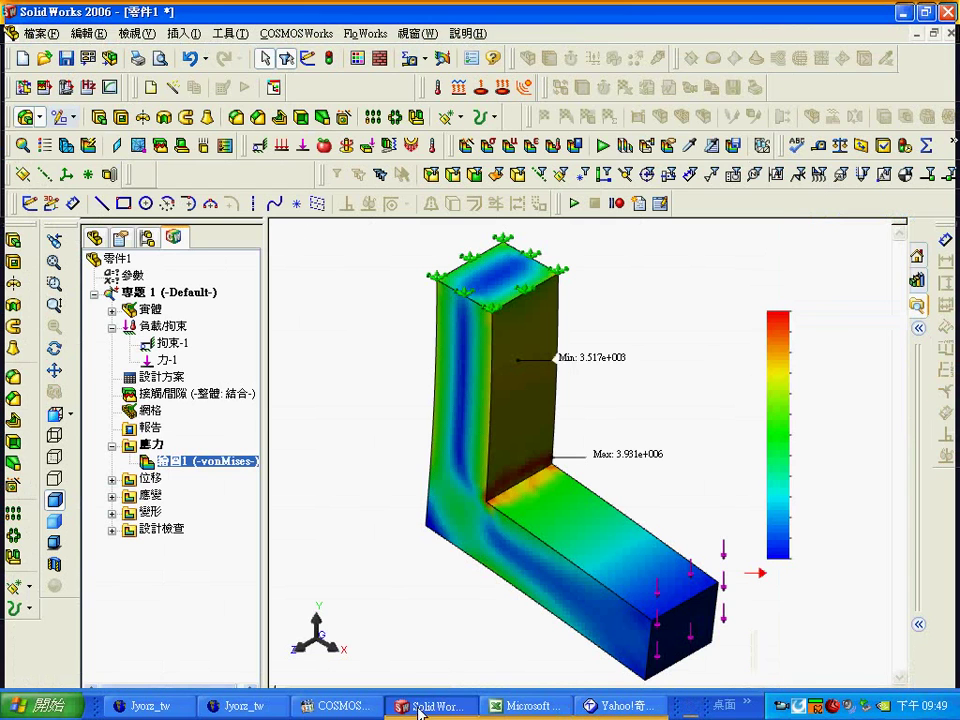
click(205, 453)
click(155, 412)
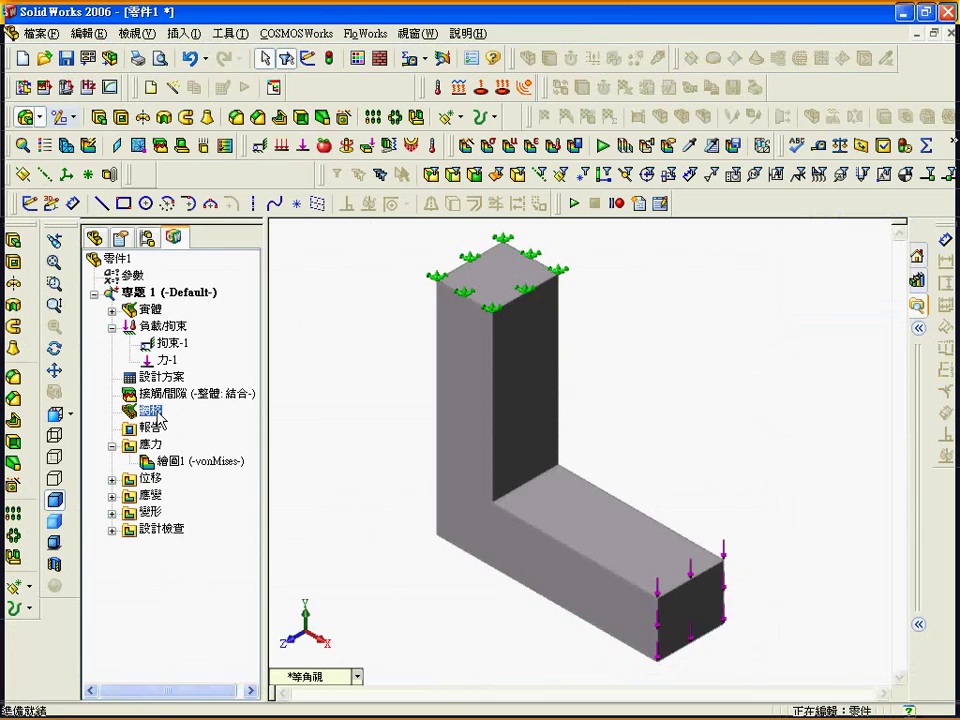
right_click(158, 412)
click(233, 231)
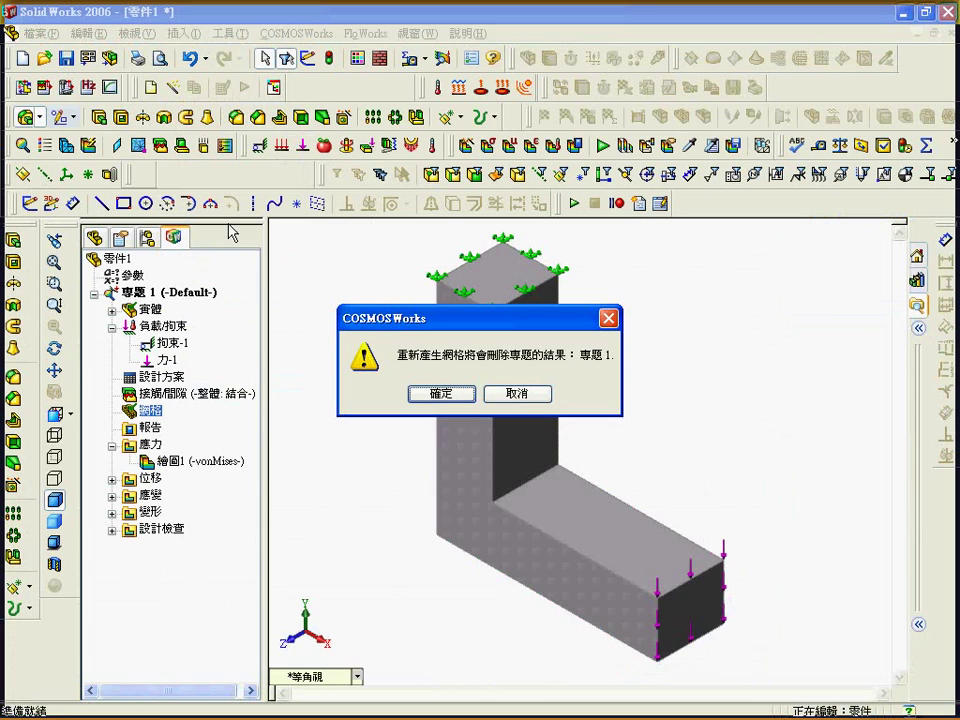
click(420, 396)
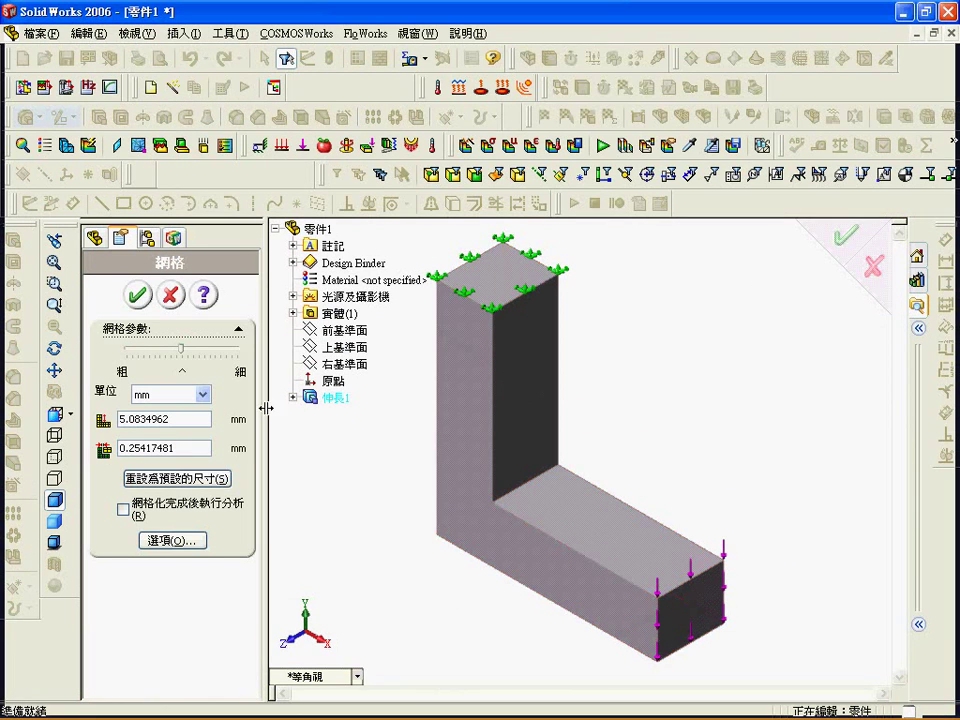
click(175, 298)
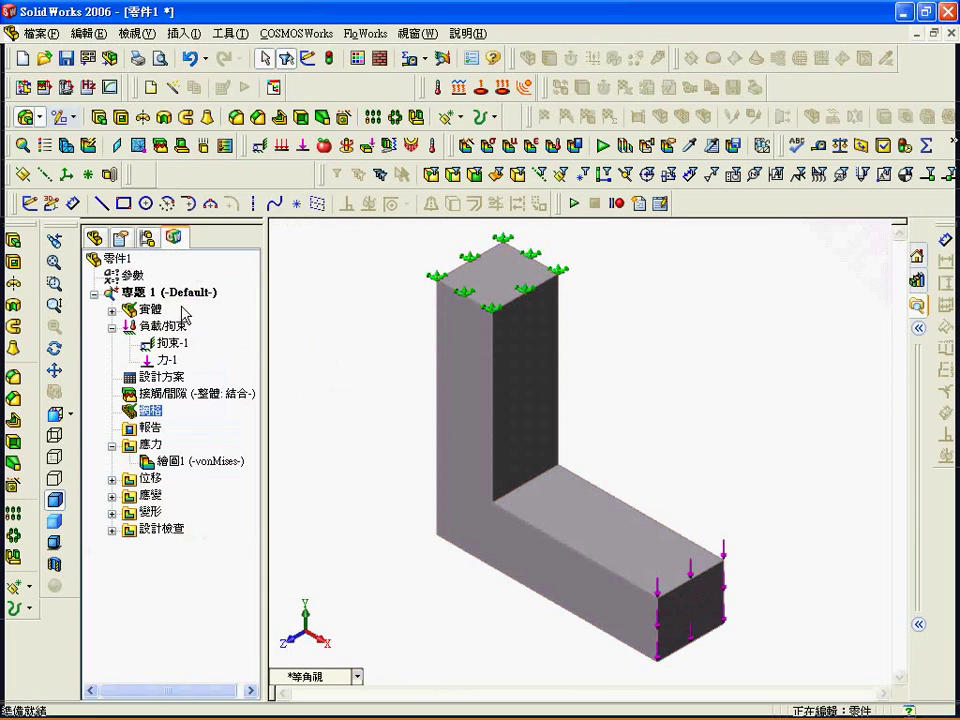
- Add mesh control 控制-1 with 2.5 mm element size on the inner corner edge
right_click(163, 418)
click(233, 213)
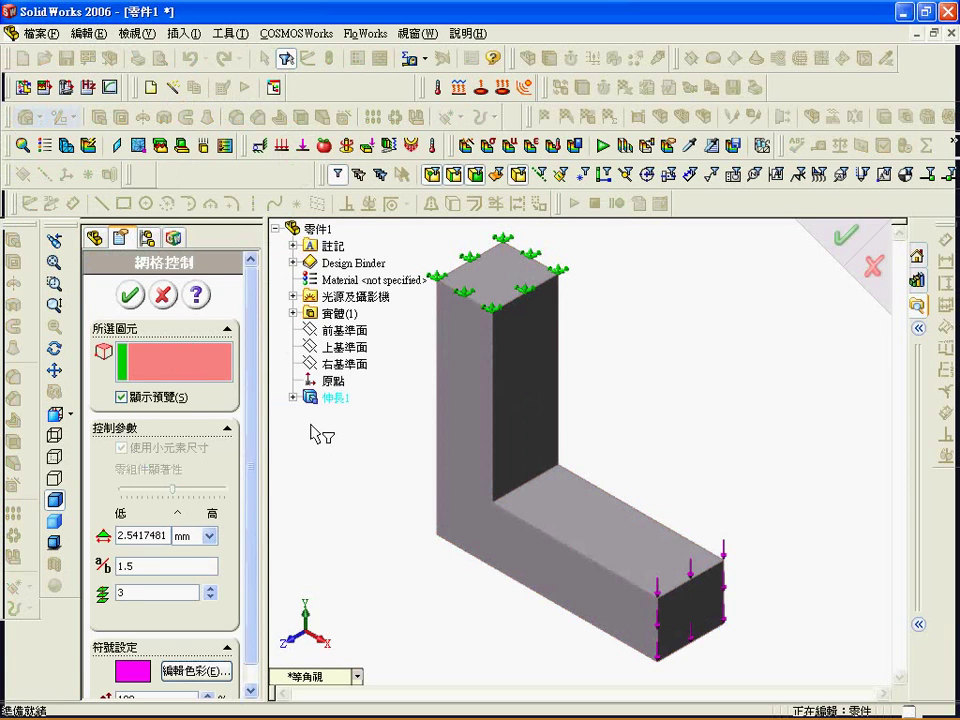
click(521, 488)
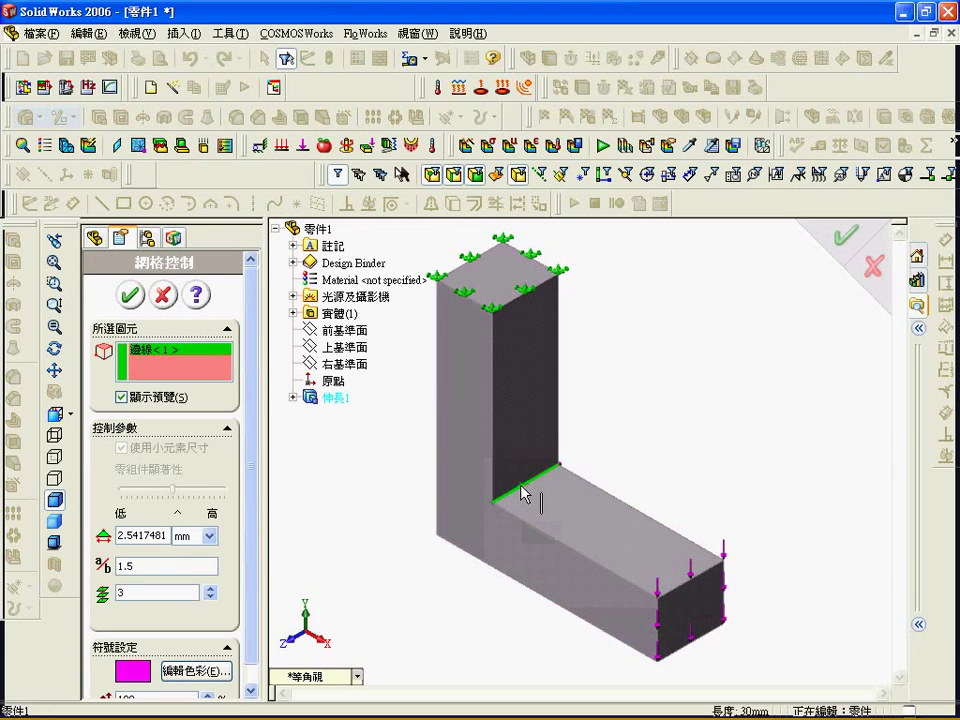
scroll(251, 527, down, 1)
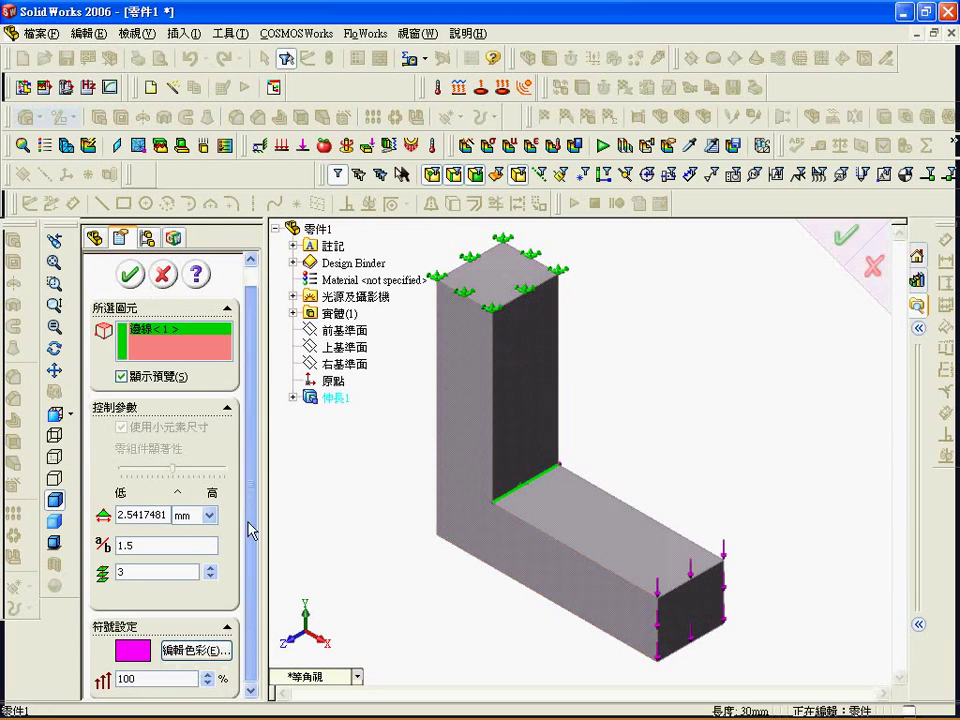
drag(165, 515, 120, 513)
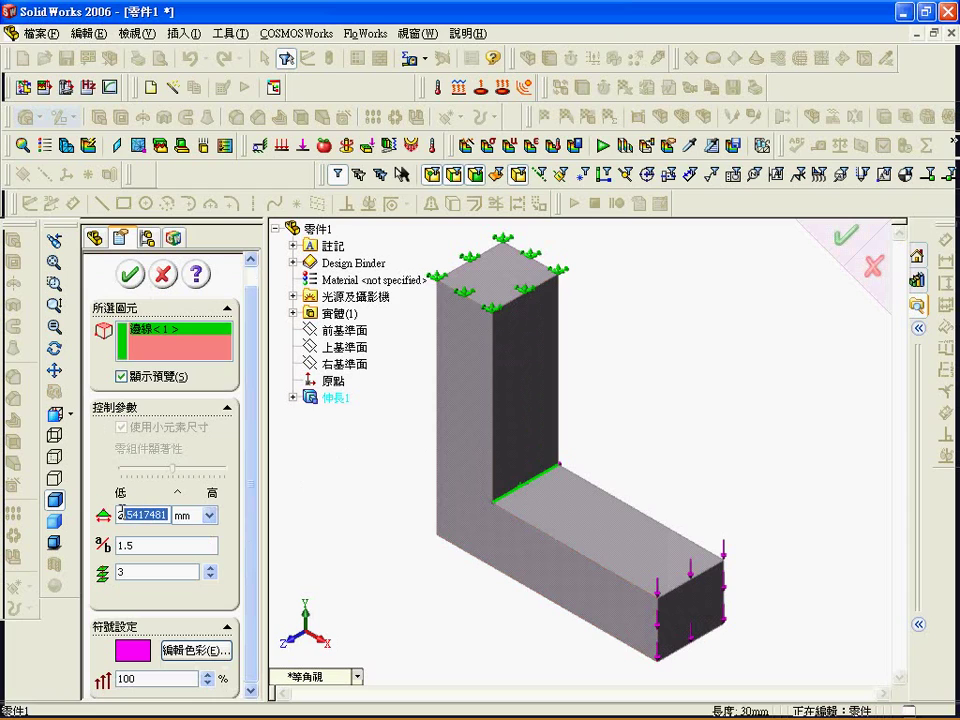
text(2.5)
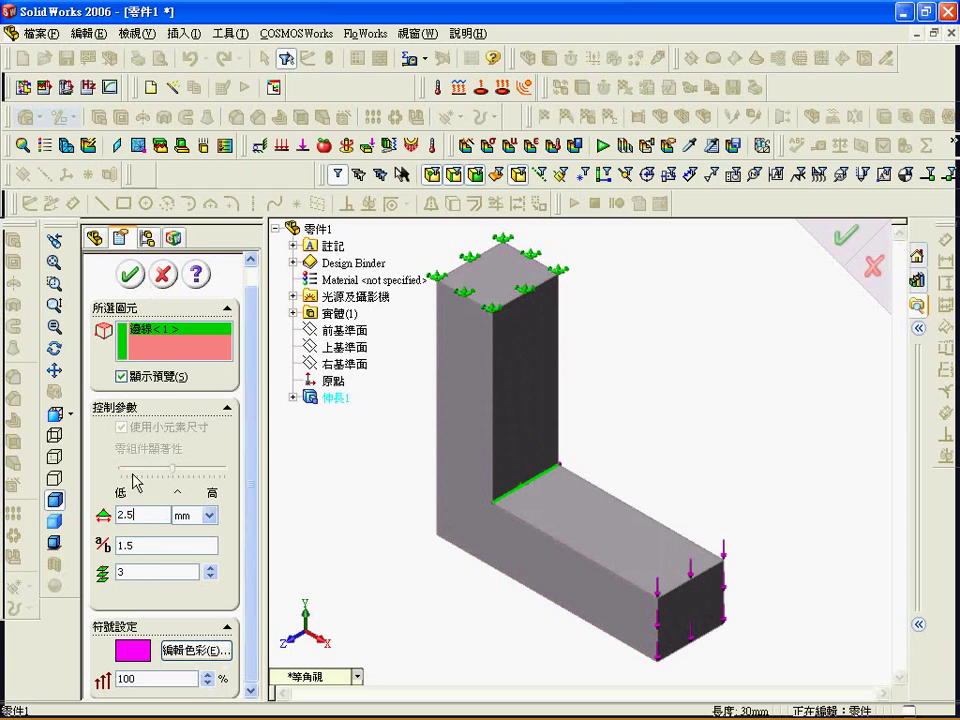
click(131, 278)
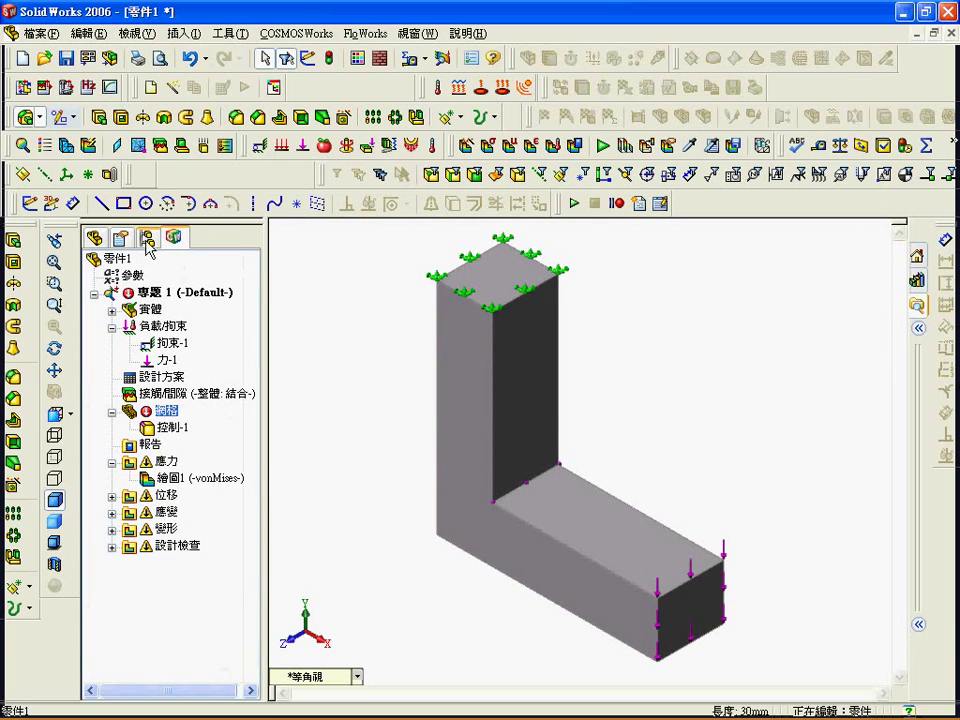
- Remesh into 7900 elements, rerun the study, and show von Mises peaking at 5.925e+006
click(65, 146)
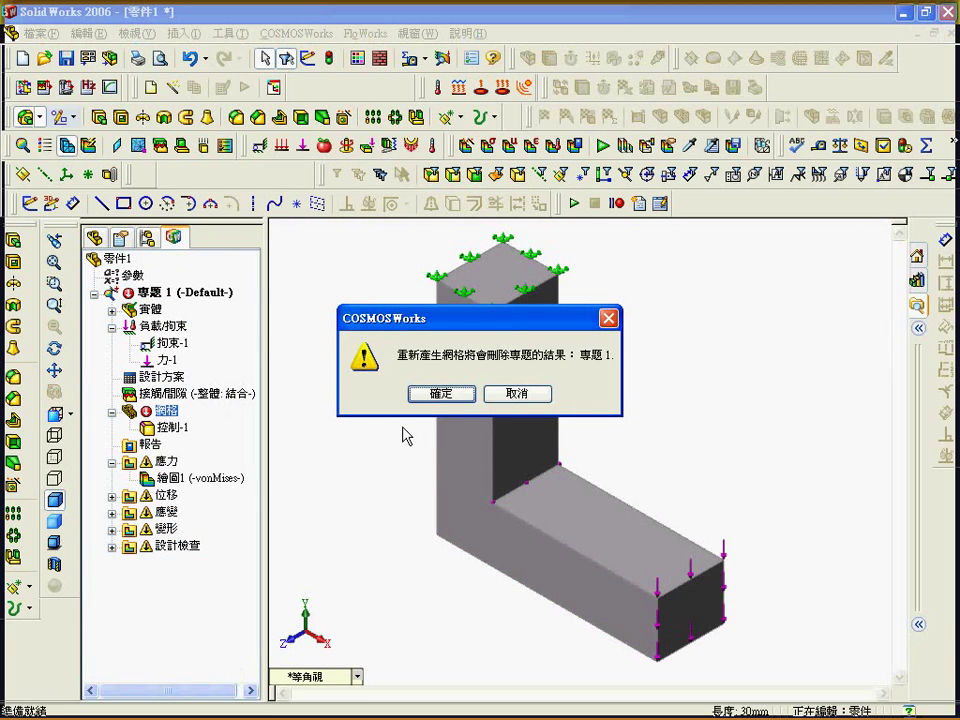
click(441, 393)
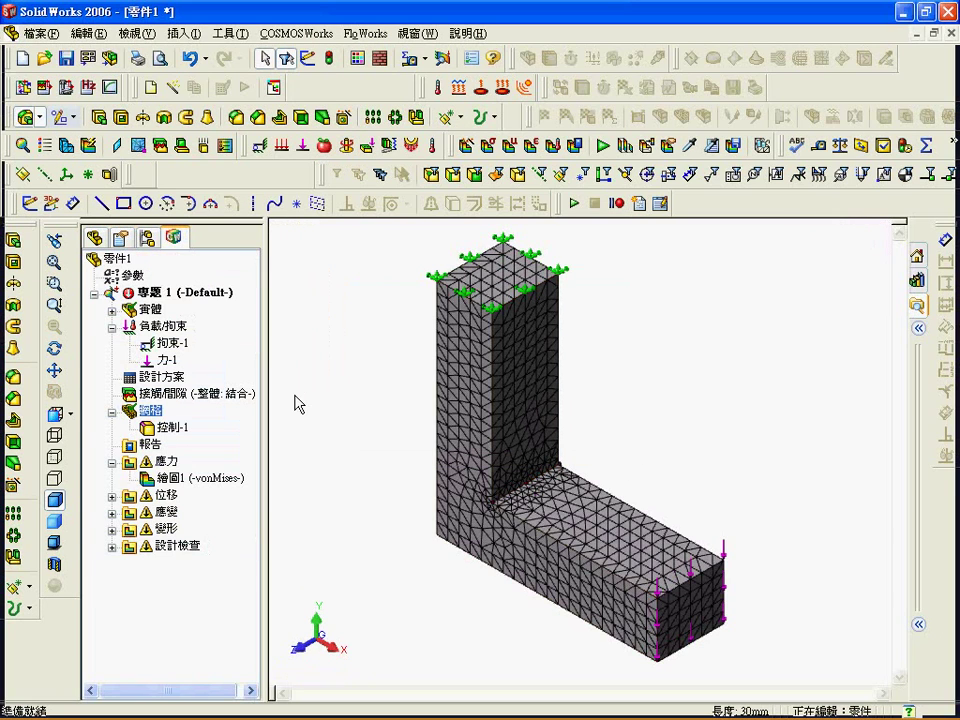
click(89, 146)
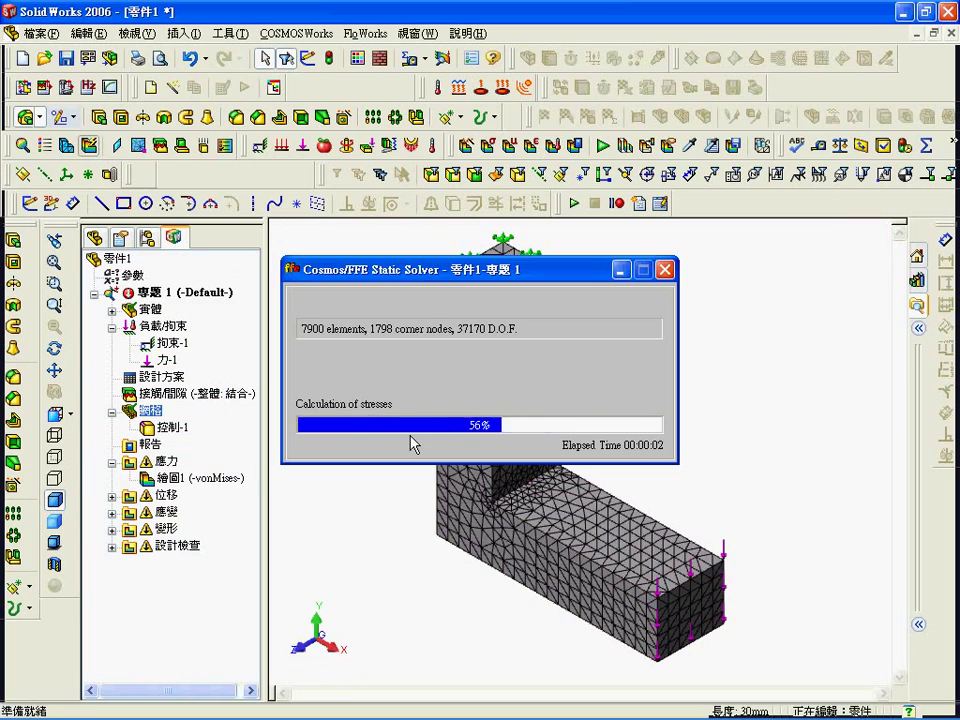
click(187, 477)
right_click(192, 484)
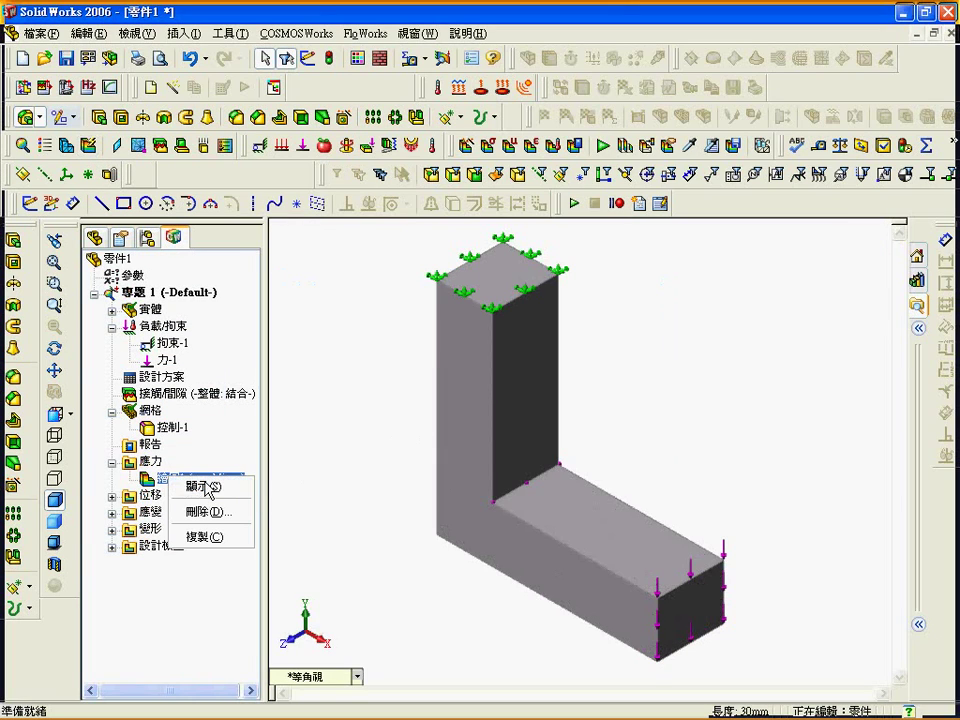
click(203, 488)
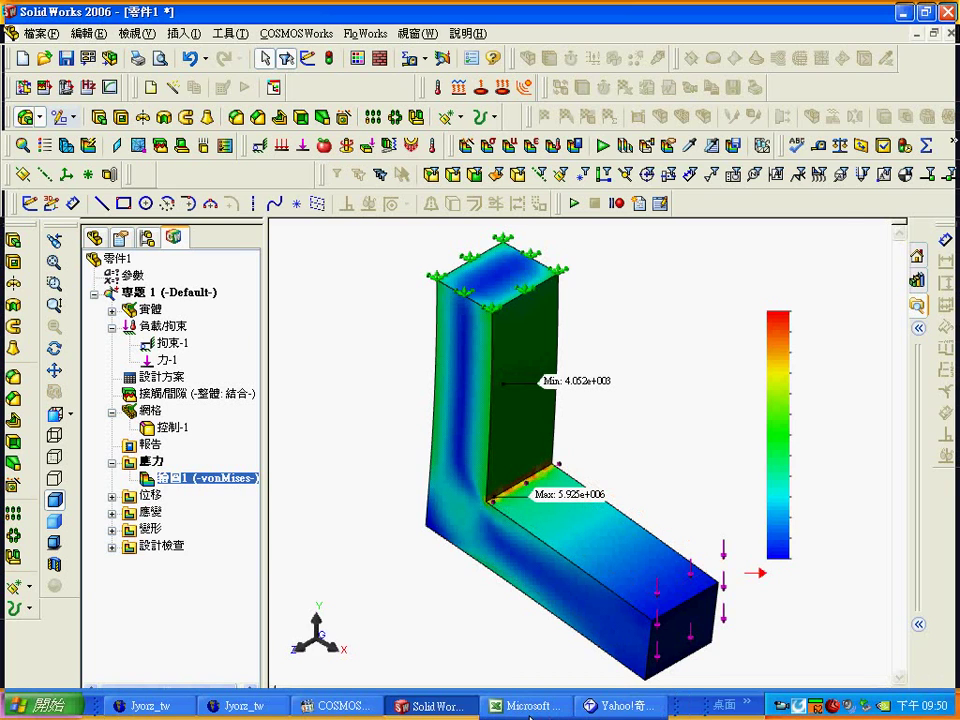
- Log the refined-mesh maximum stress 5.925 in cell B2, then return to SolidWorks
click(522, 706)
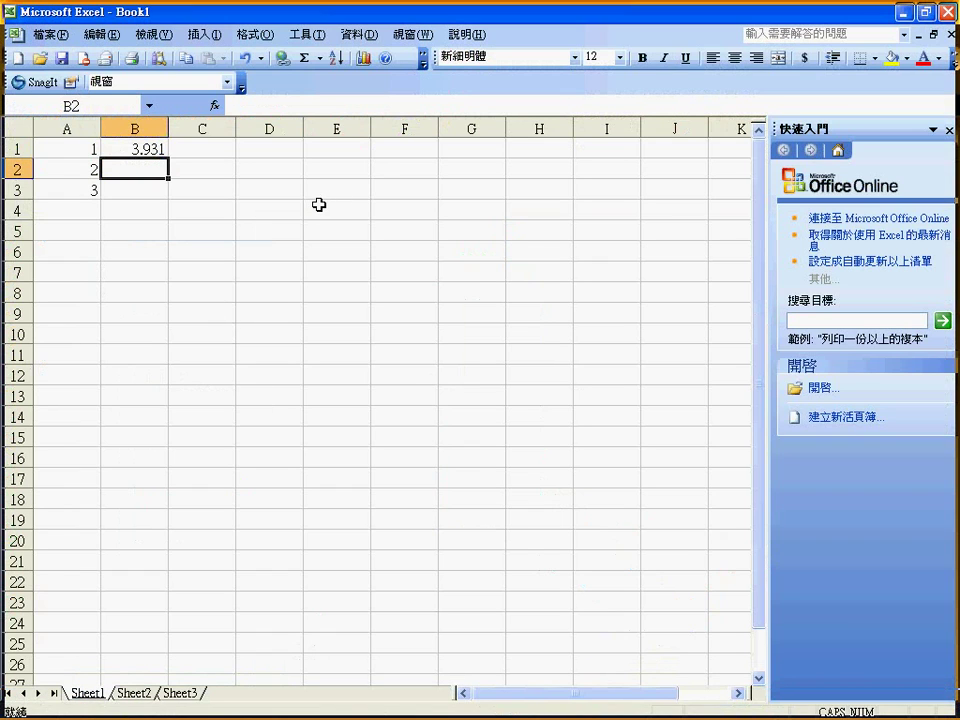
text(5.925)
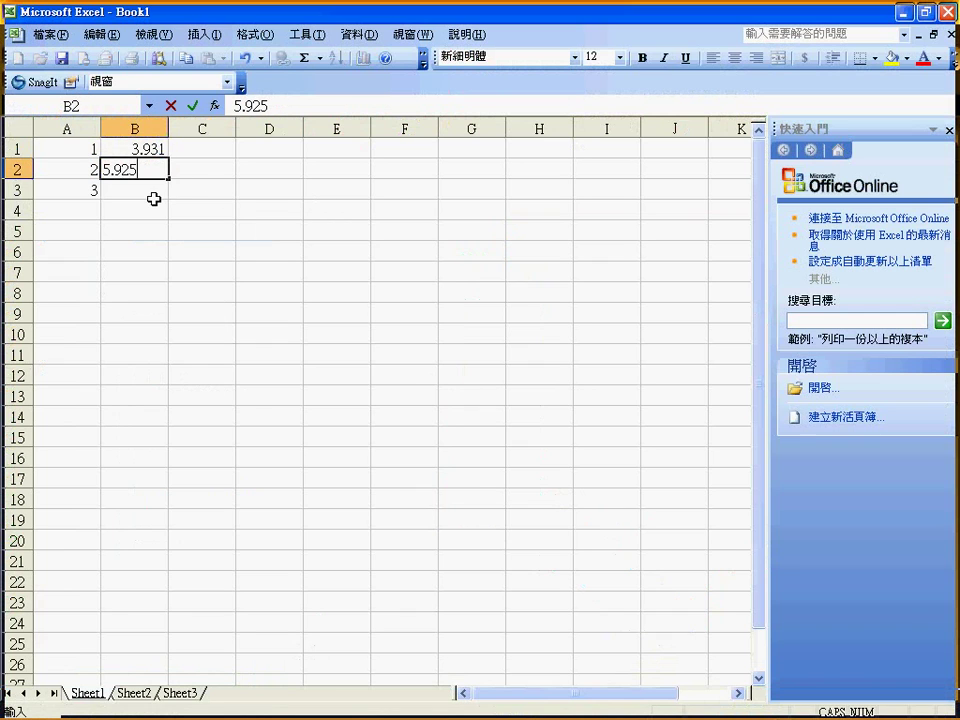
key(Return)
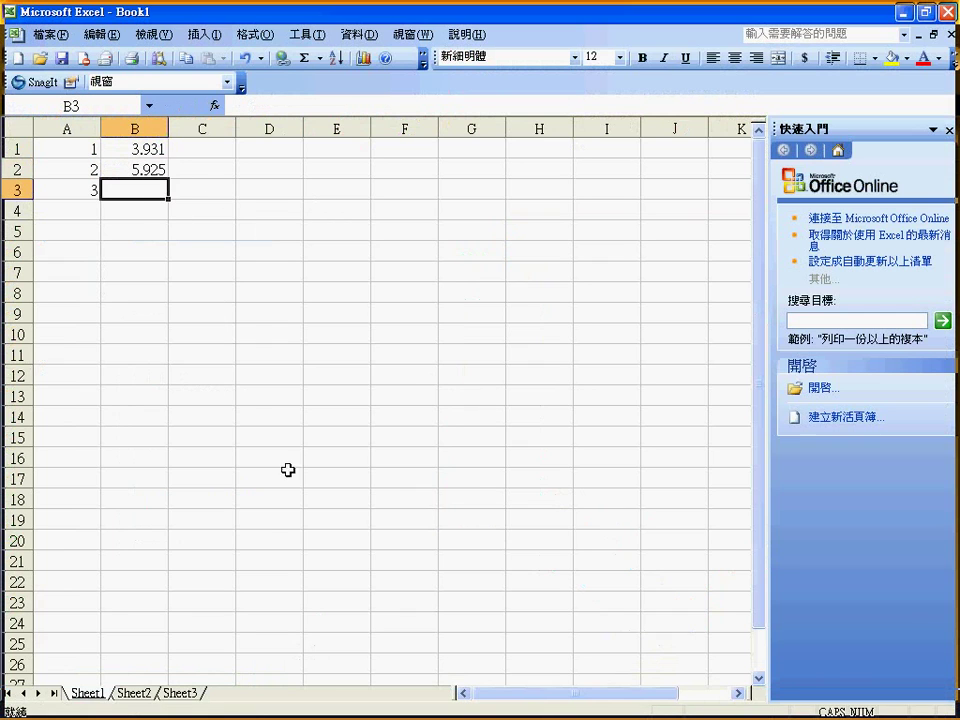
click(419, 712)
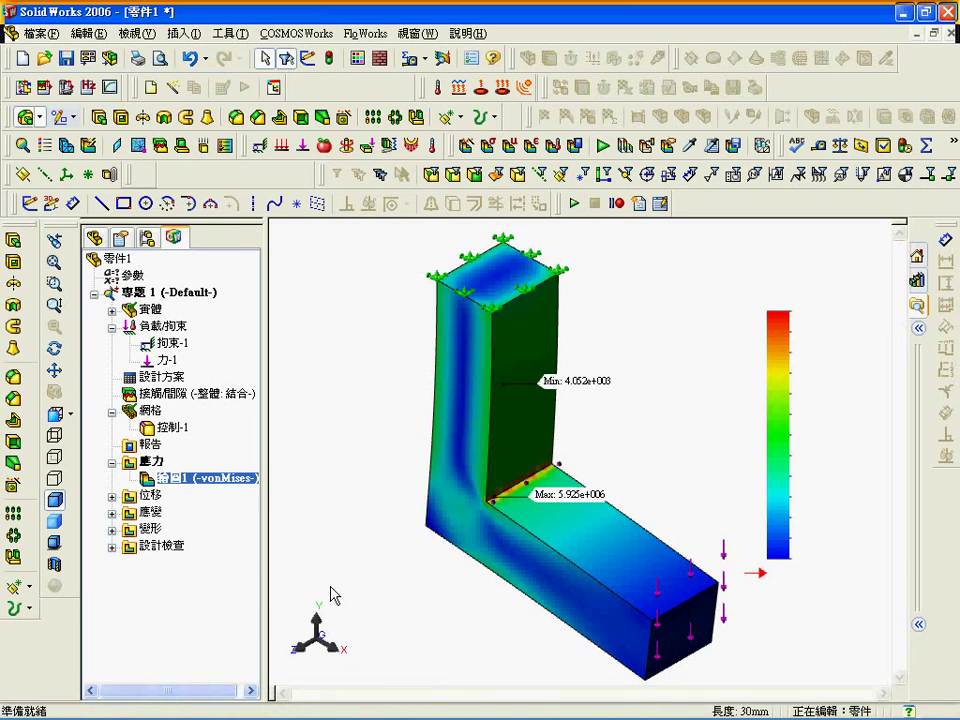
- Add mesh control 控制-2 with a 2.5 mm element size on the bracket's inner corner edge
right_click(158, 411)
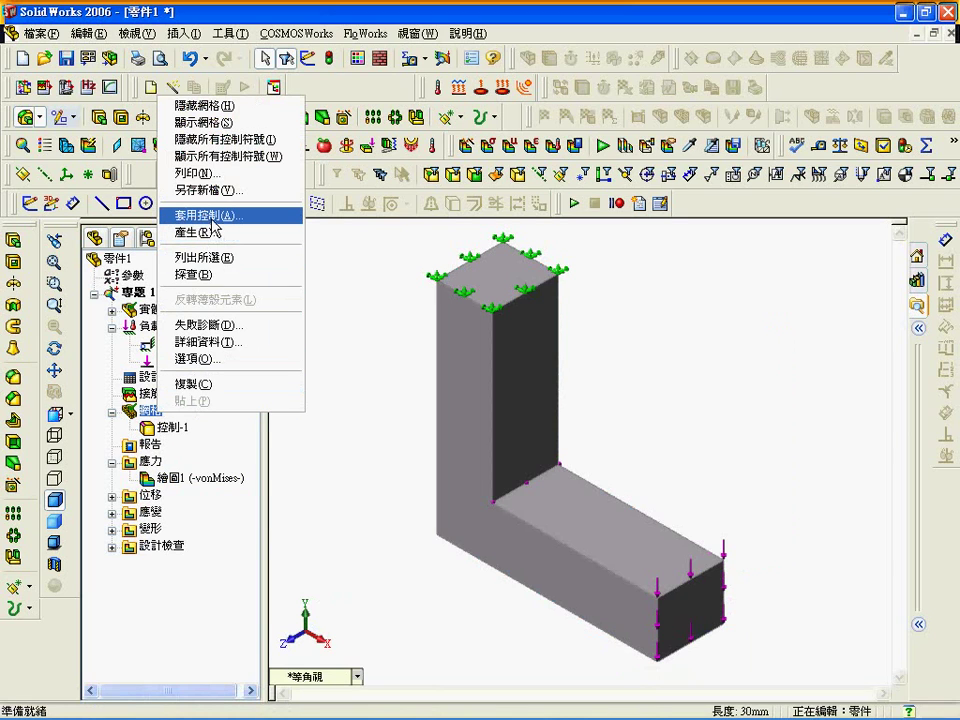
click(213, 216)
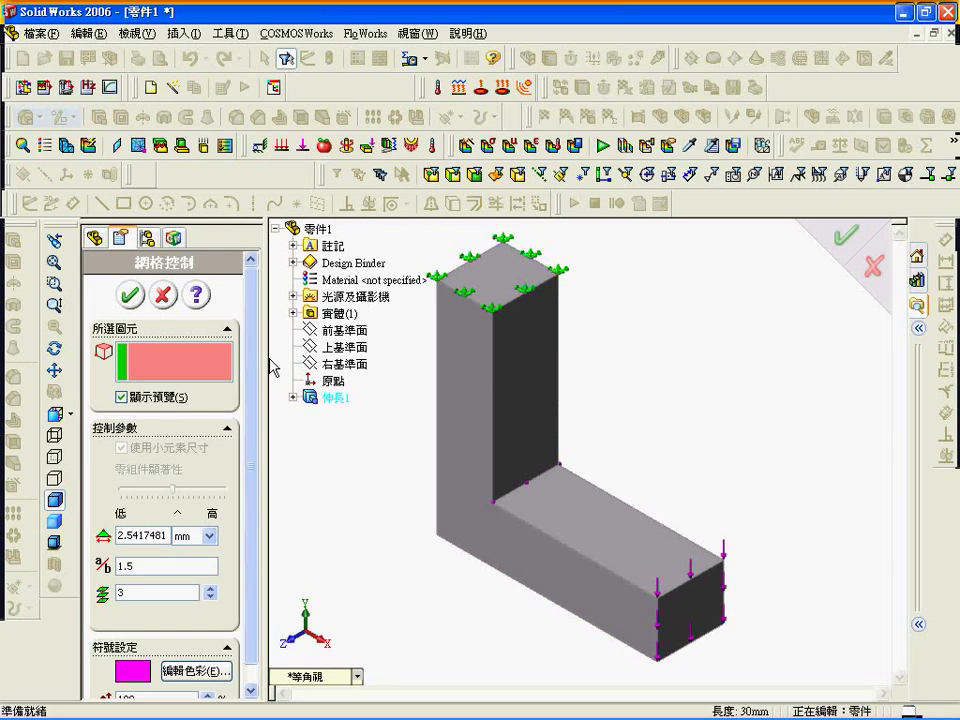
click(208, 368)
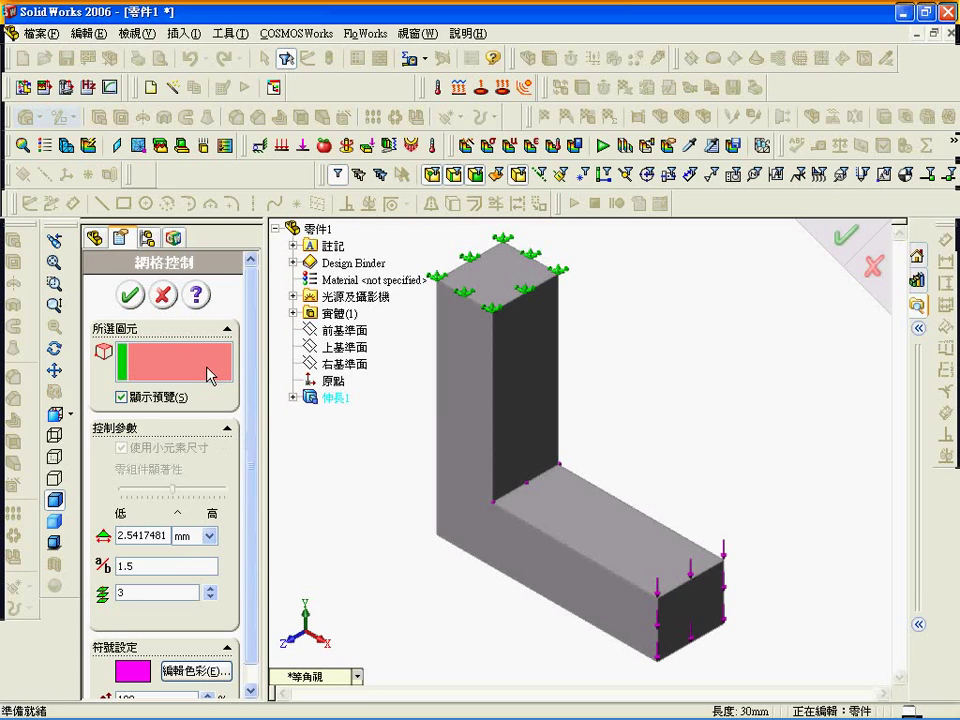
click(537, 487)
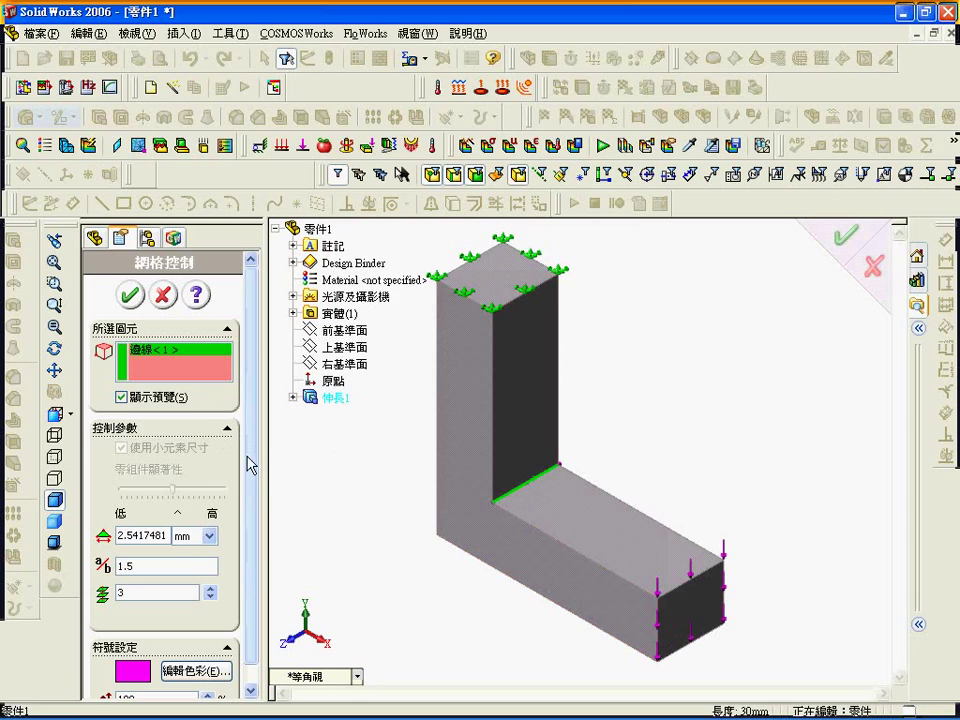
scroll(249, 510, down, 1)
drag(150, 516, 112, 514)
text(2.5)
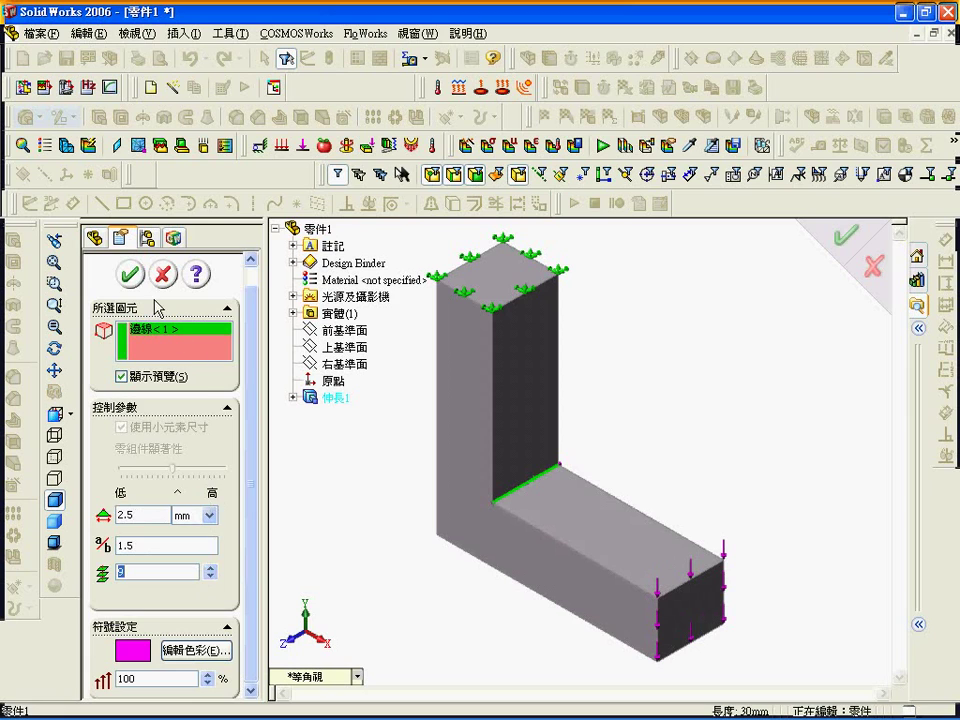
click(129, 273)
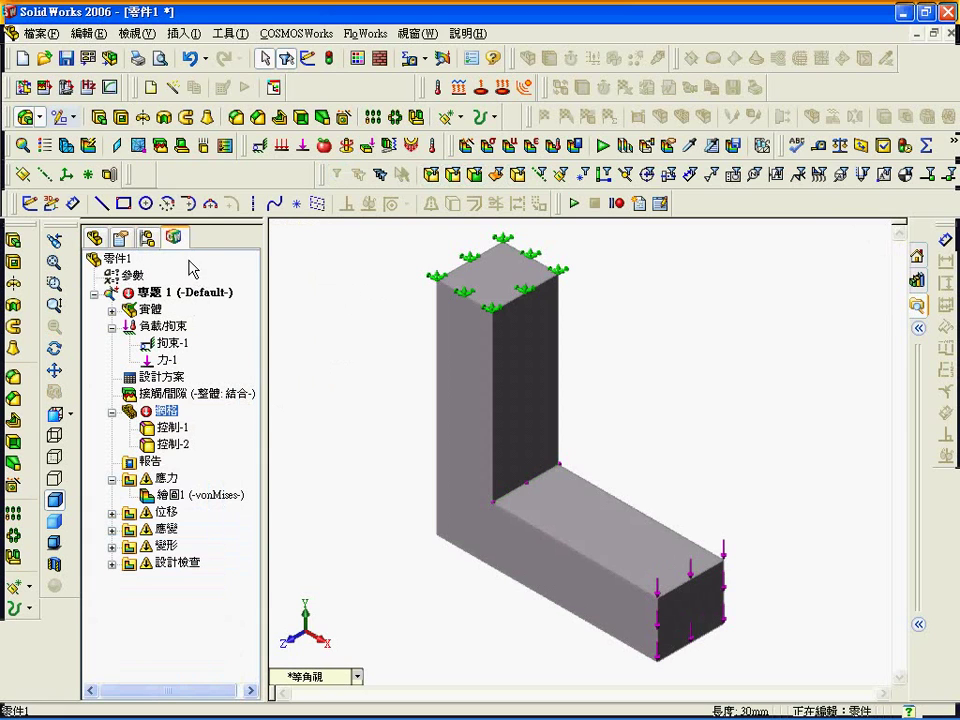
- Remesh the bracket with both controls into 10012 elements and re-solve, discarding old results
click(67, 145)
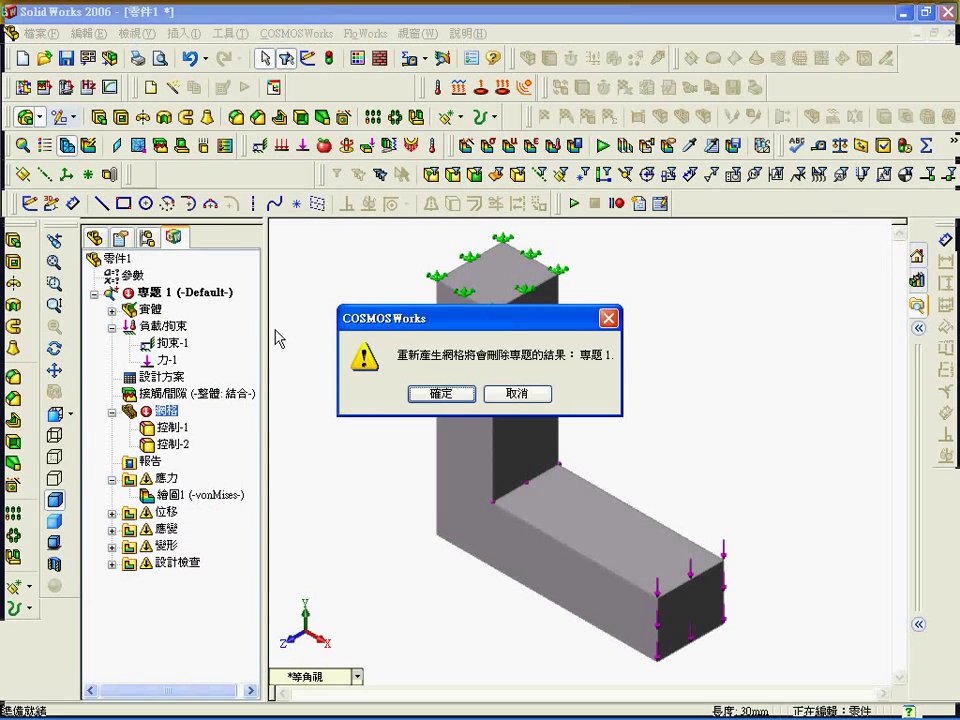
click(441, 393)
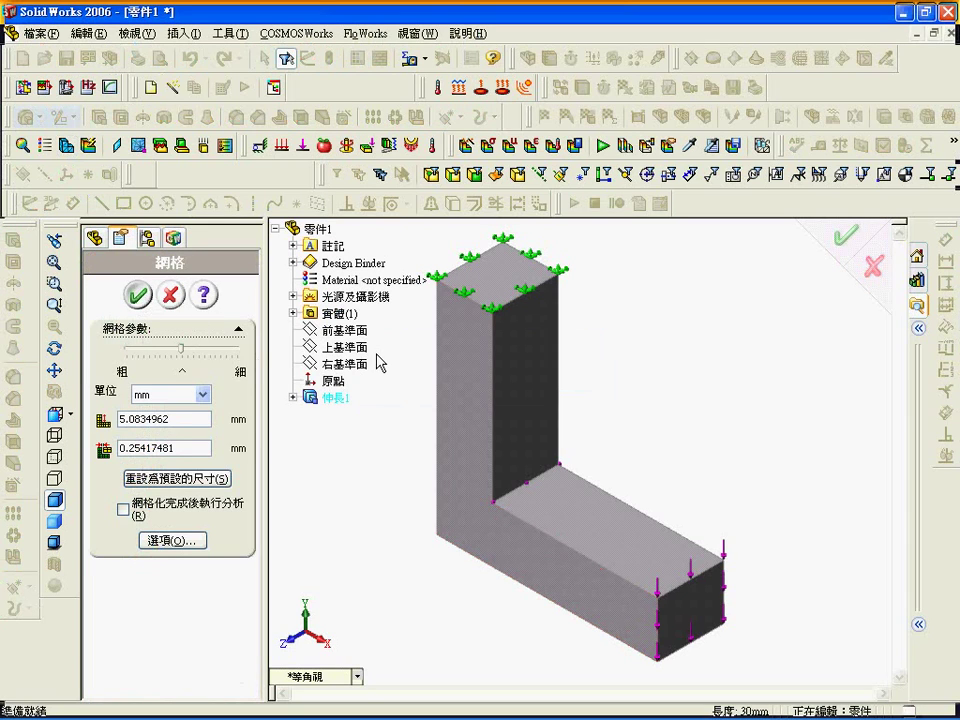
key(Return)
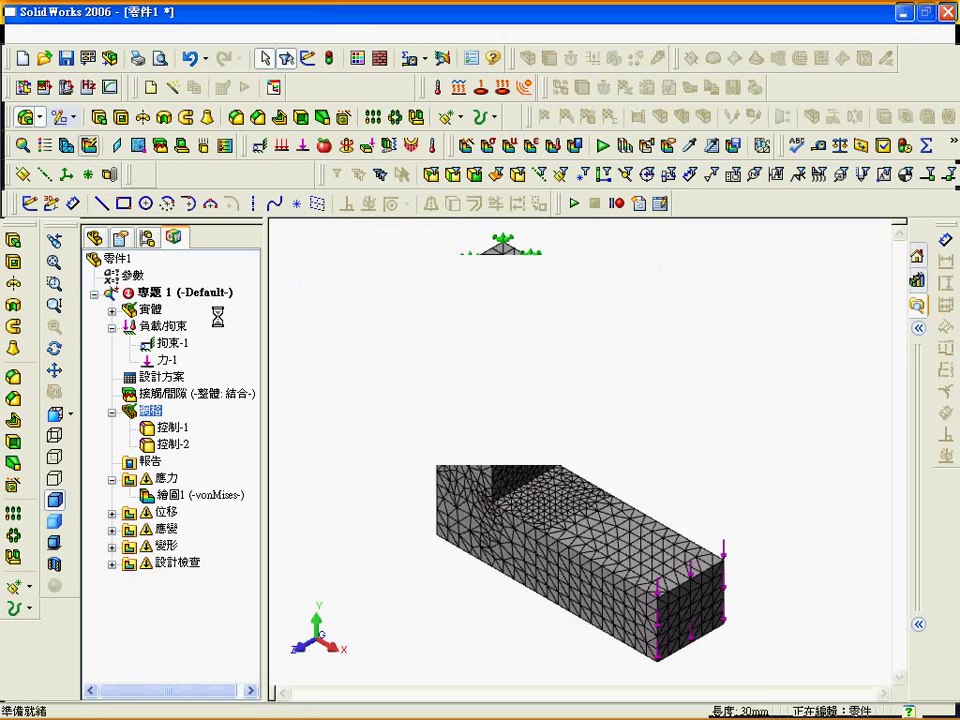
- Show the updated von Mises plot, peaking at 6.642e+006
click(177, 503)
right_click(177, 503)
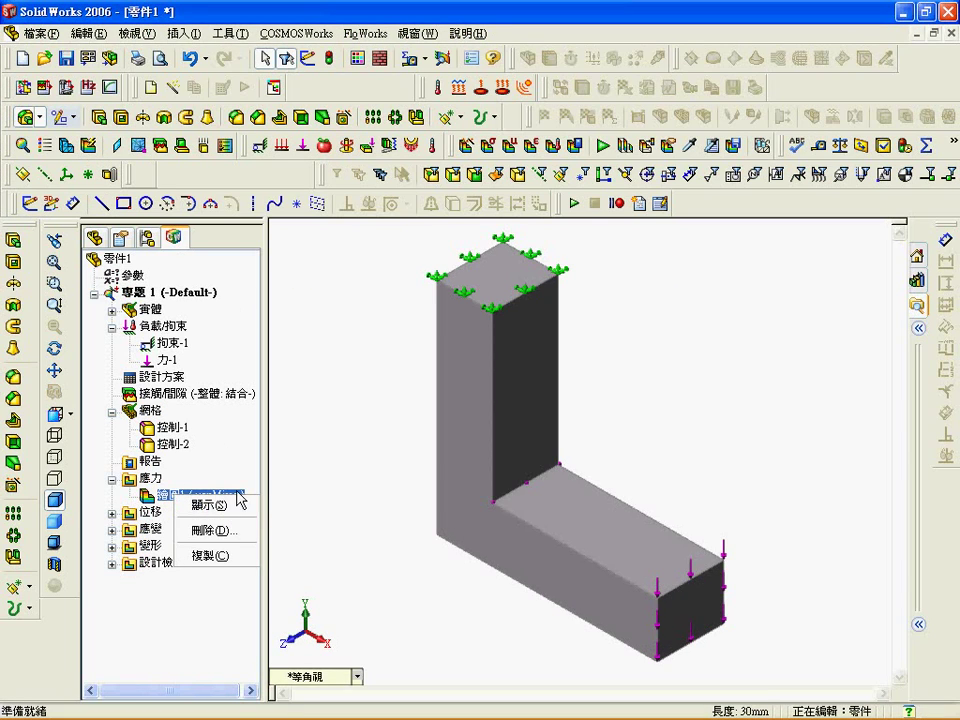
click(215, 505)
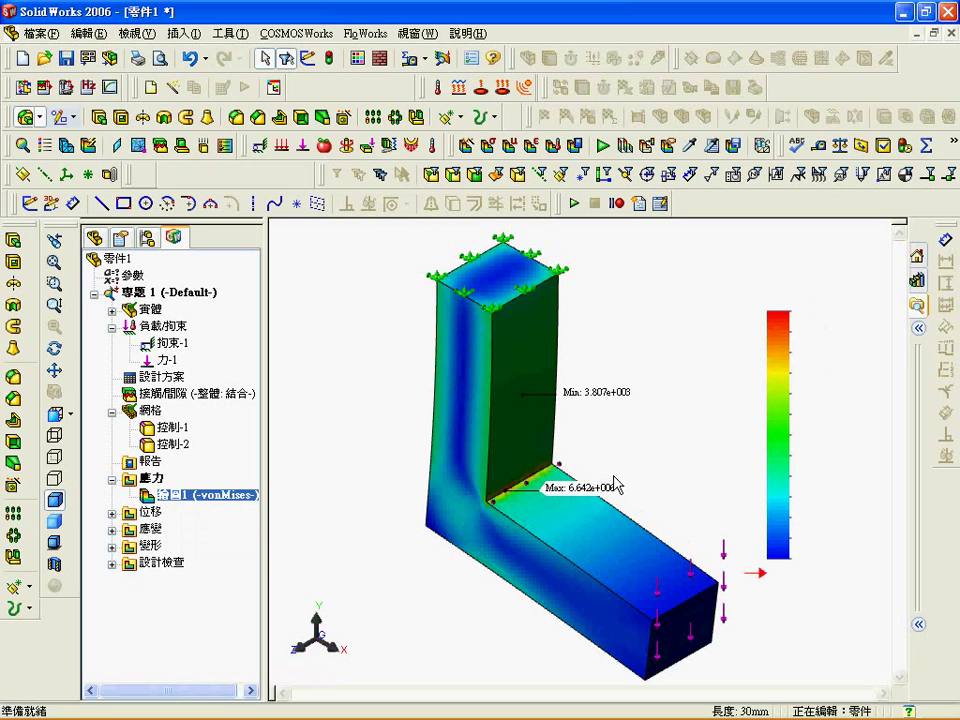
- Enter 6.642 as the third maximum stress in cell B3
click(528, 706)
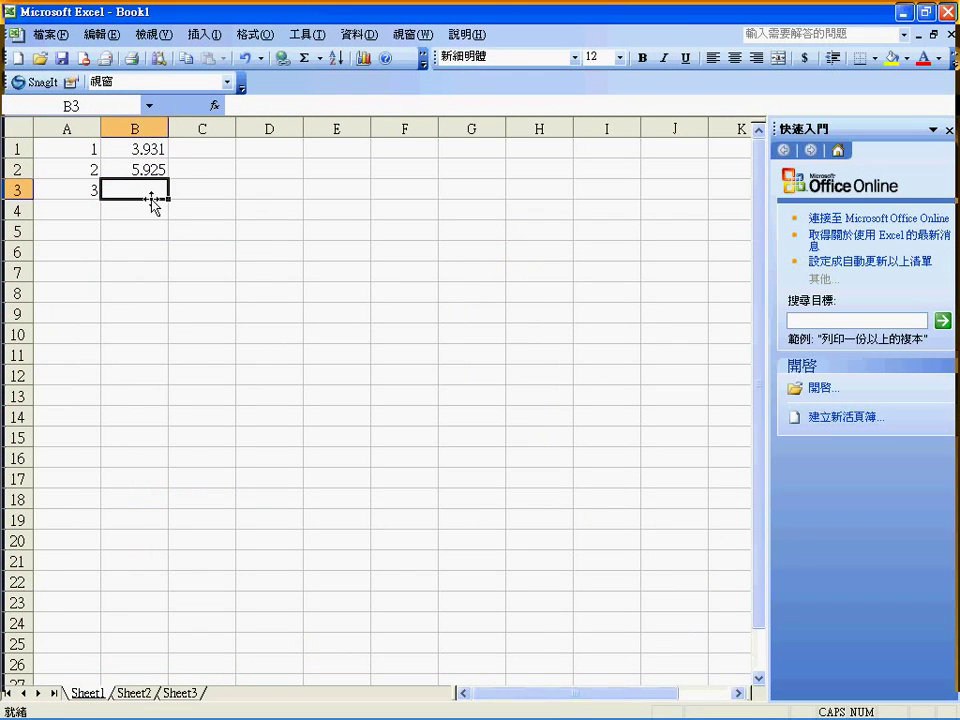
text(6.642)
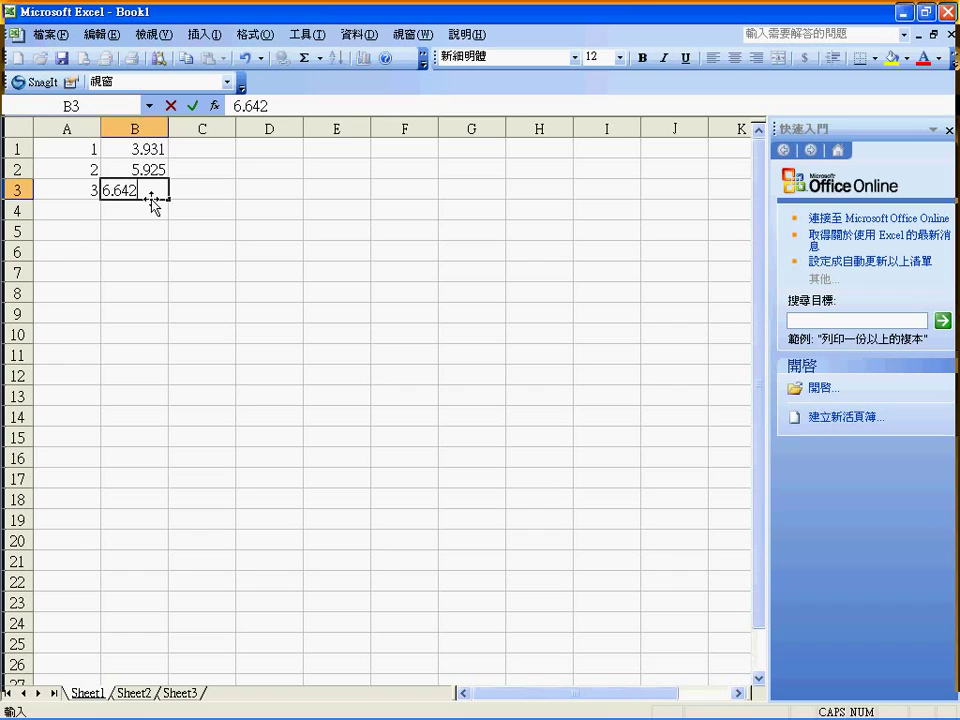
key(Return)
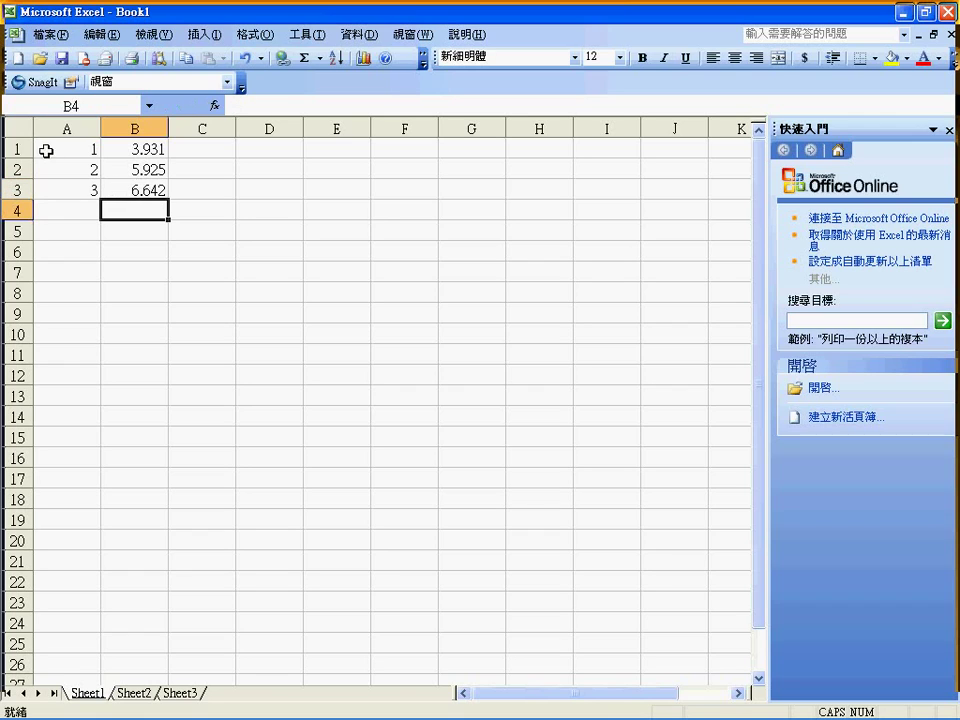
- Chart A1:B3 as a smoothed-line XY scatter embedded on Sheet1
drag(46, 146, 118, 186)
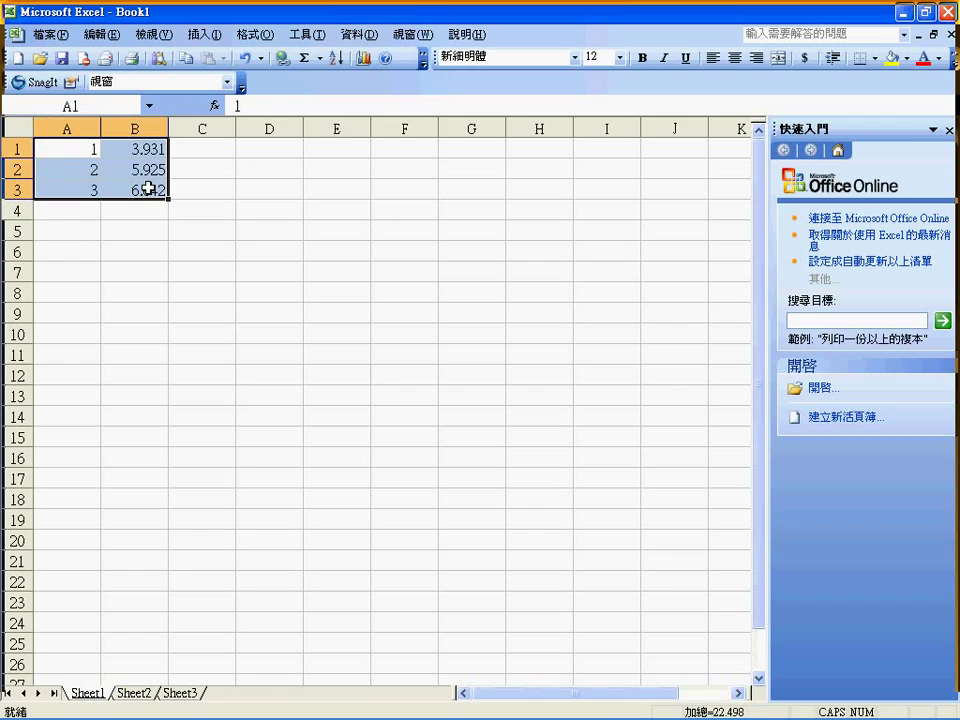
click(205, 34)
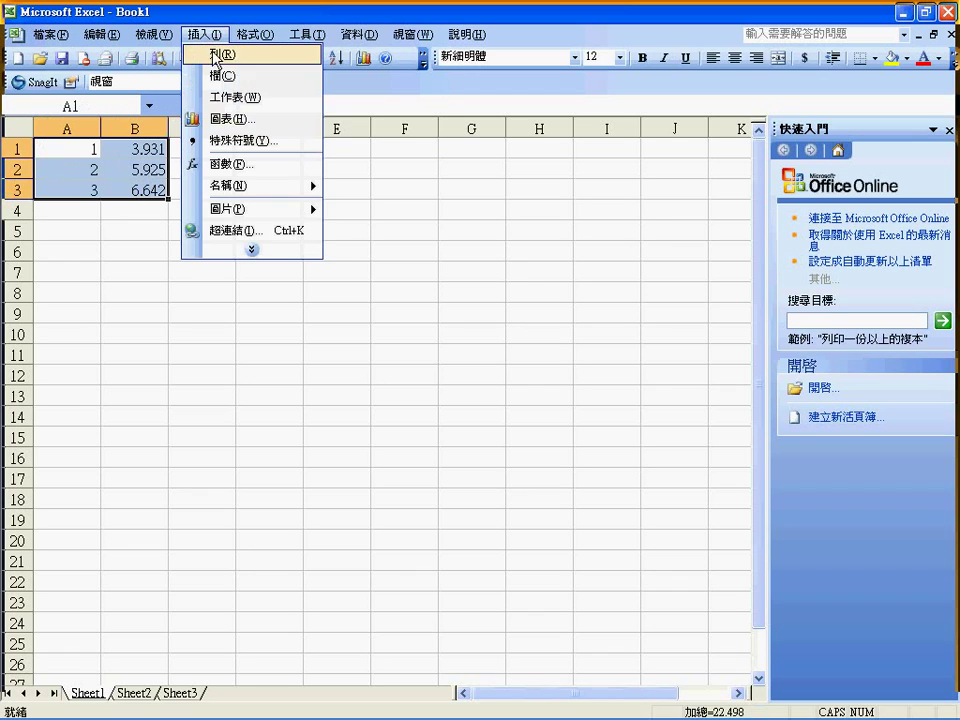
click(226, 120)
click(122, 151)
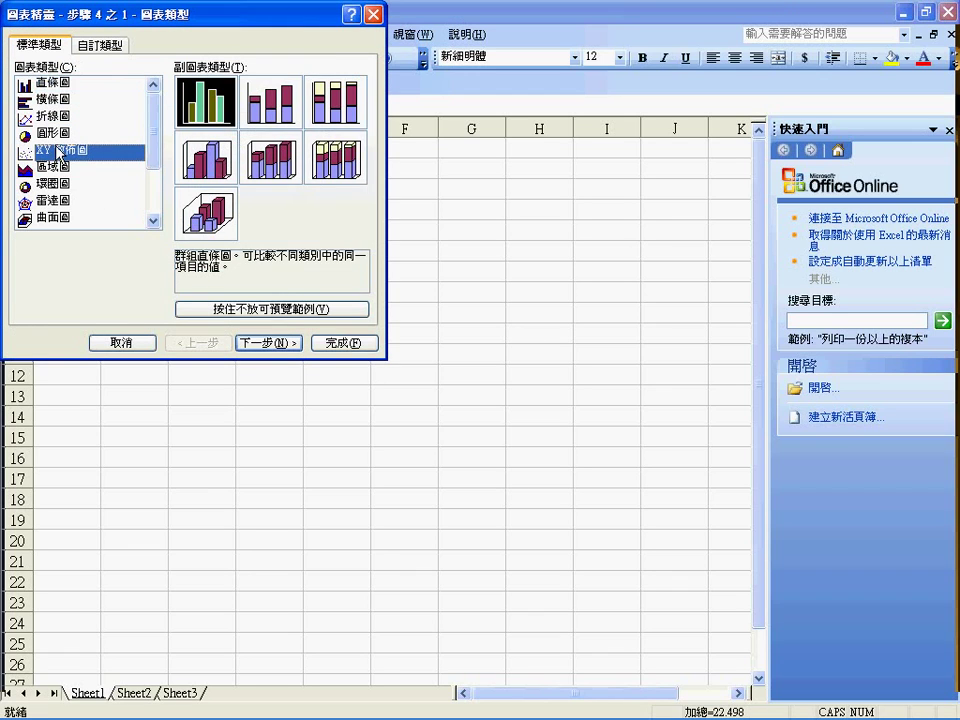
click(197, 165)
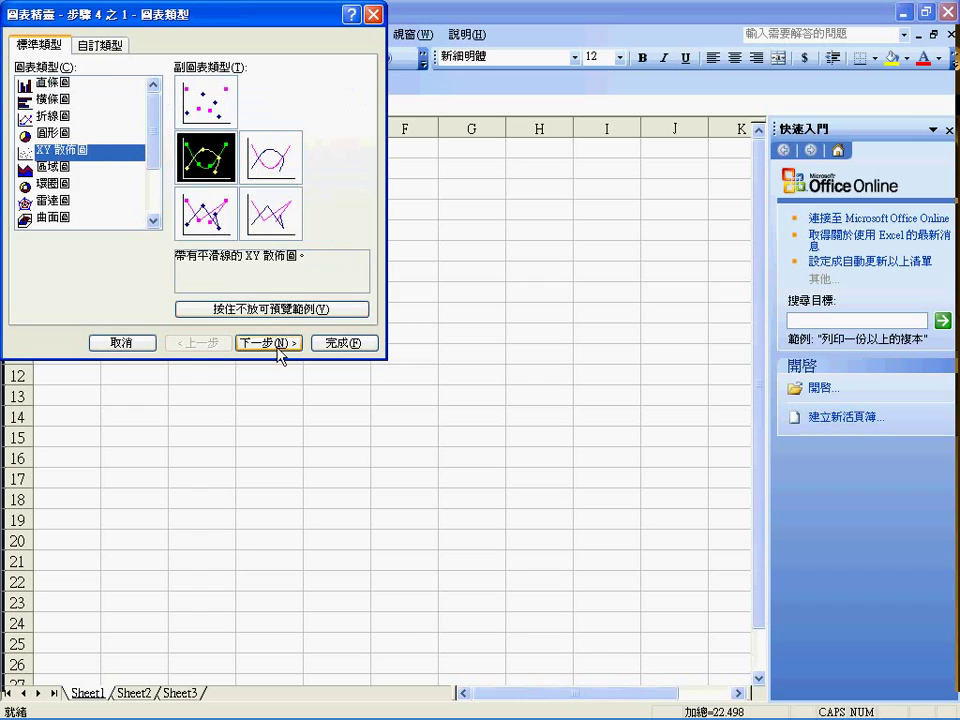
click(270, 343)
click(262, 387)
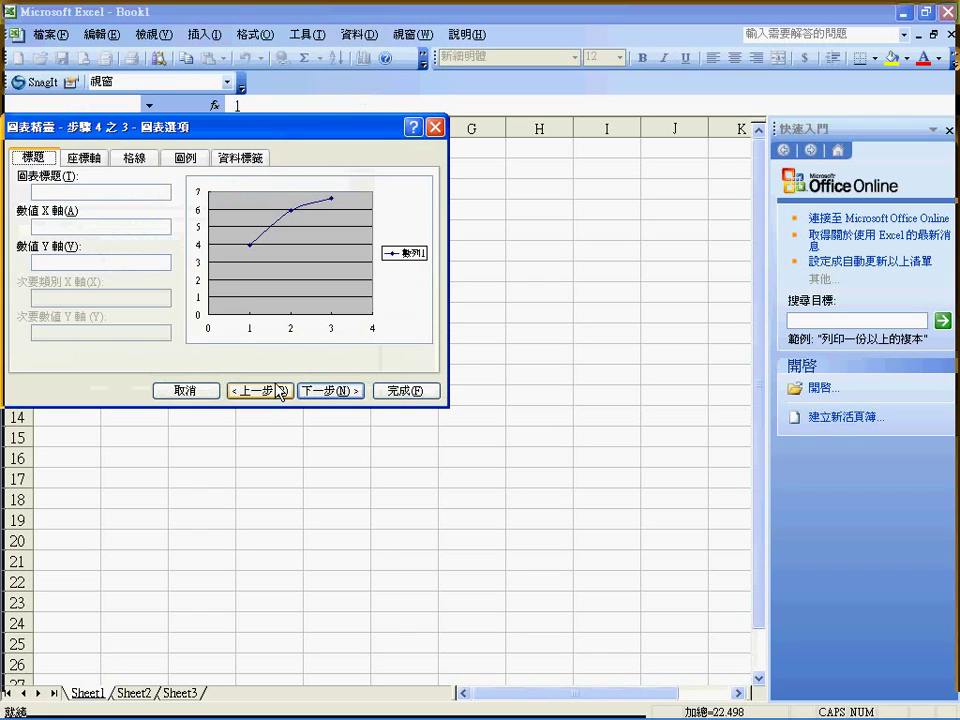
click(343, 392)
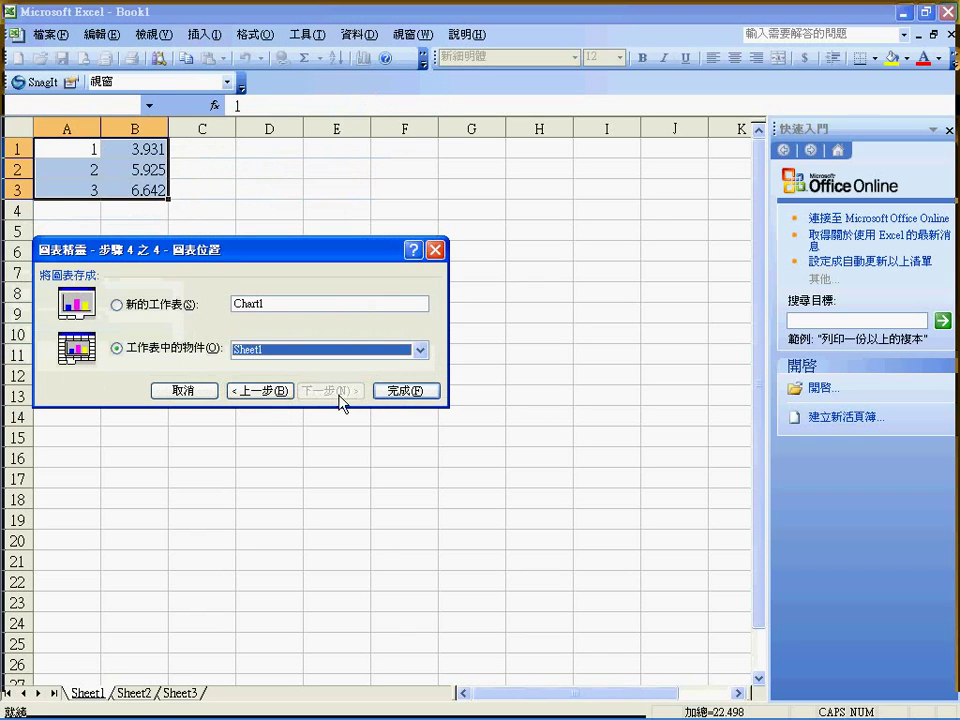
click(395, 390)
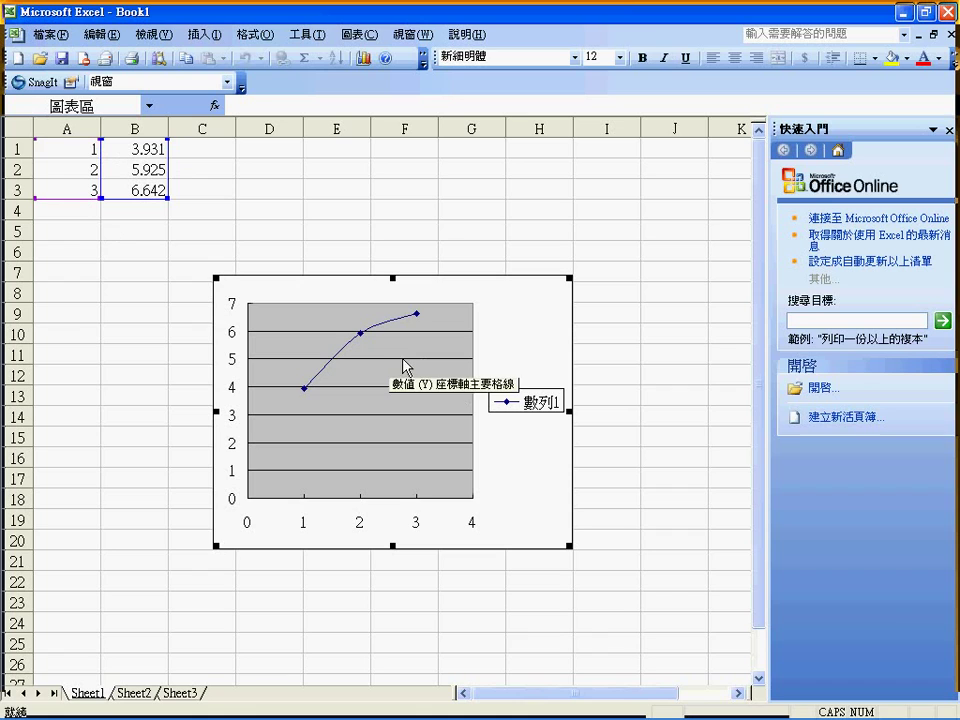
mouse_move(505, 715)
click(428, 706)
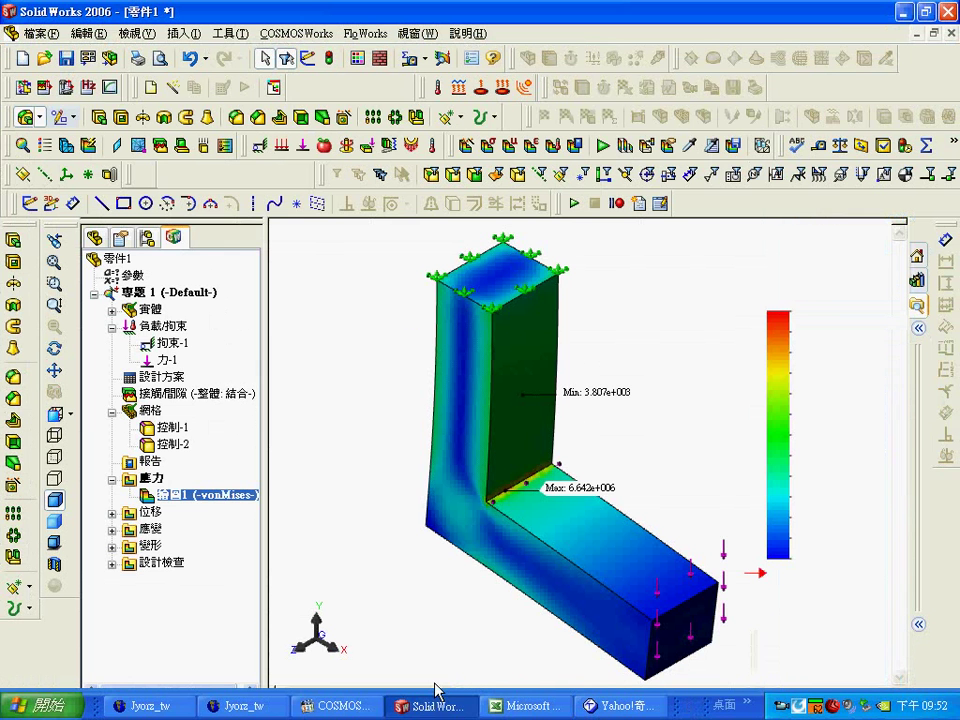
- Add mesh control 控制-3 with a 1.25 mm element size on the inner corner edge
right_click(150, 411)
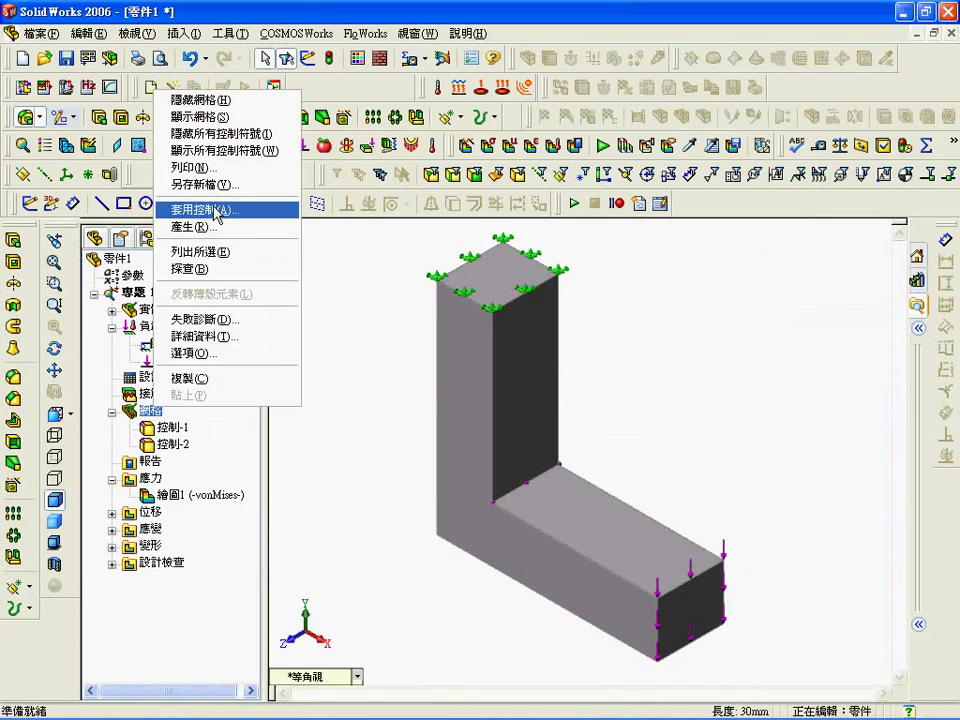
click(285, 211)
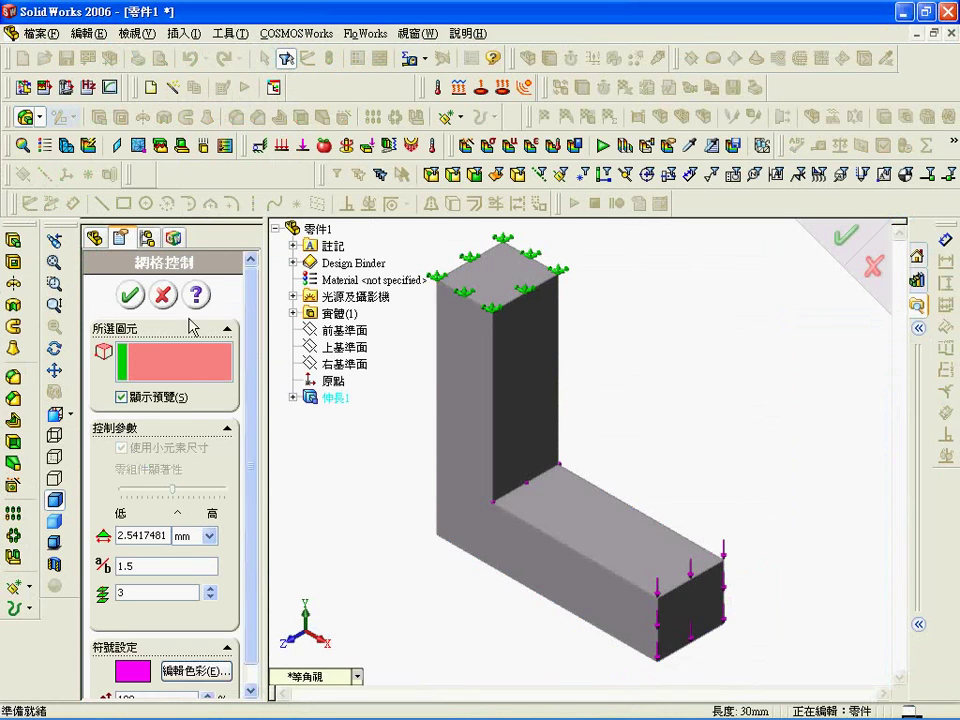
click(521, 487)
scroll(255, 540, down, 1)
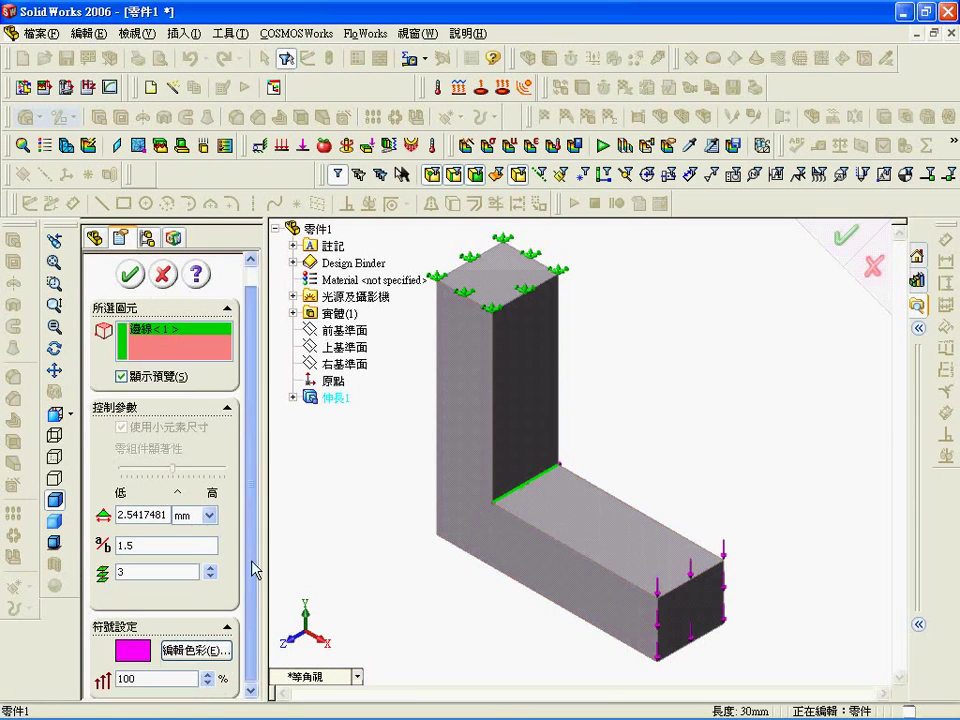
drag(167, 514, 112, 516)
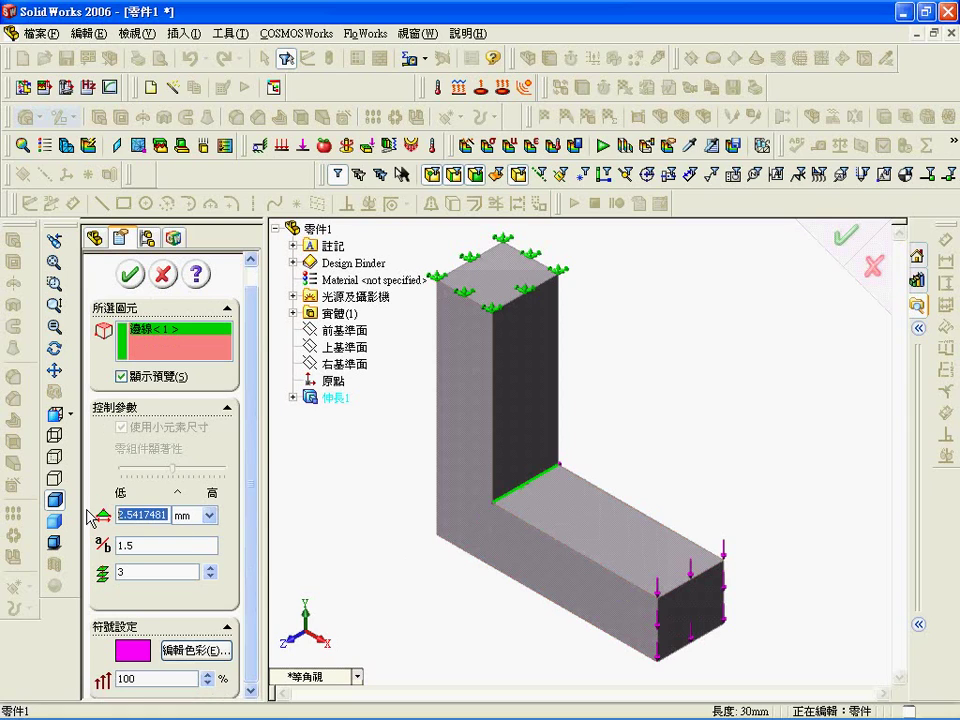
text(1.25)
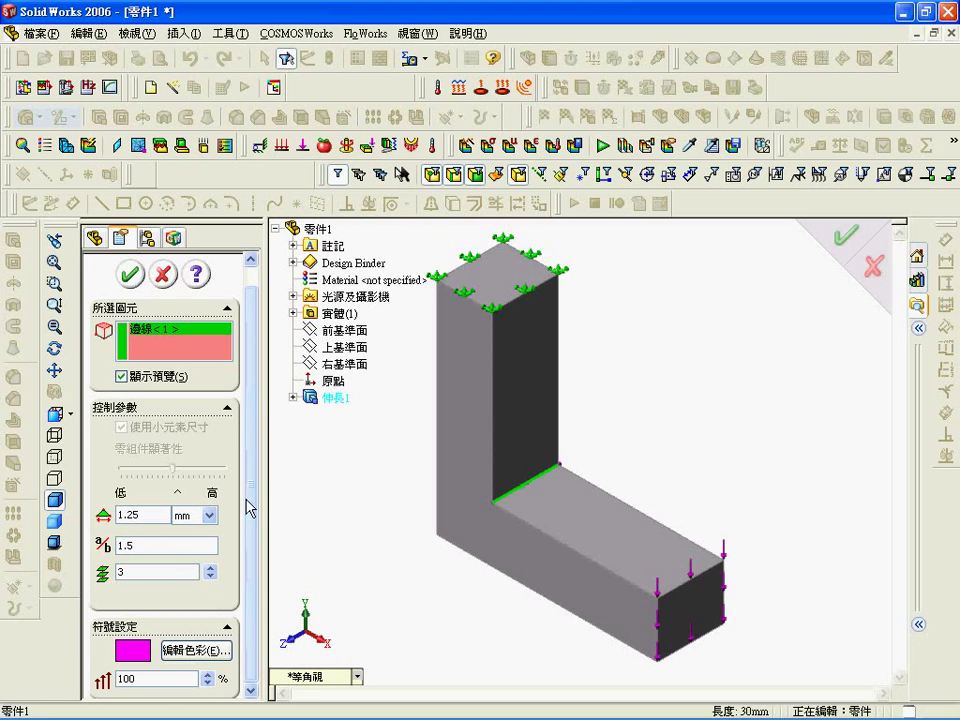
scroll(246, 500, up, 1)
click(137, 296)
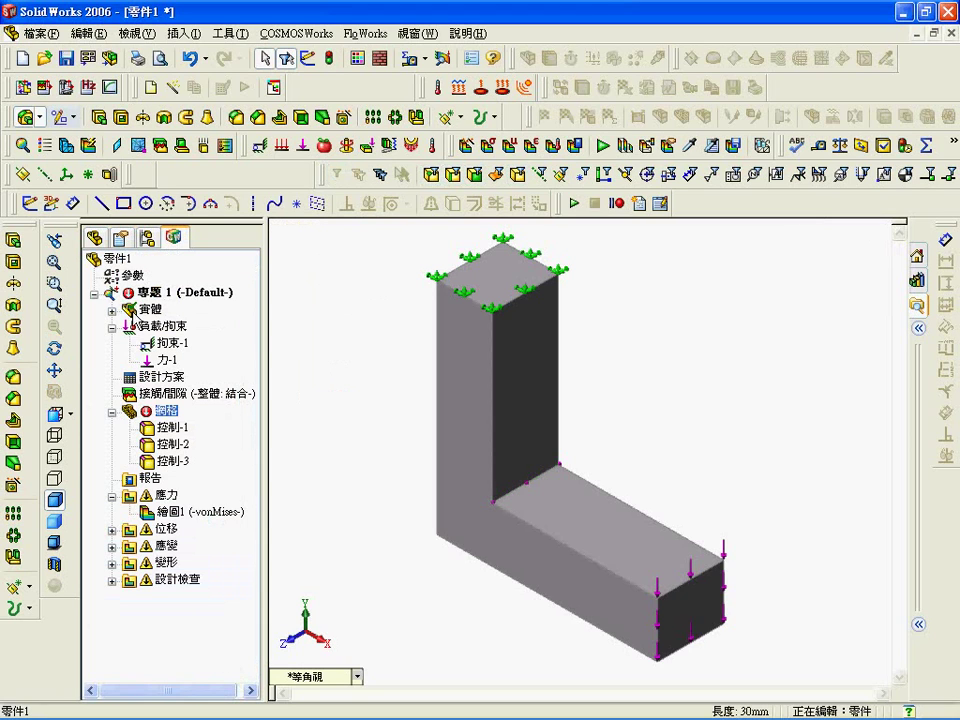
- Remesh the part into 18212 elements, discarding old results, and run the study
click(67, 147)
click(422, 400)
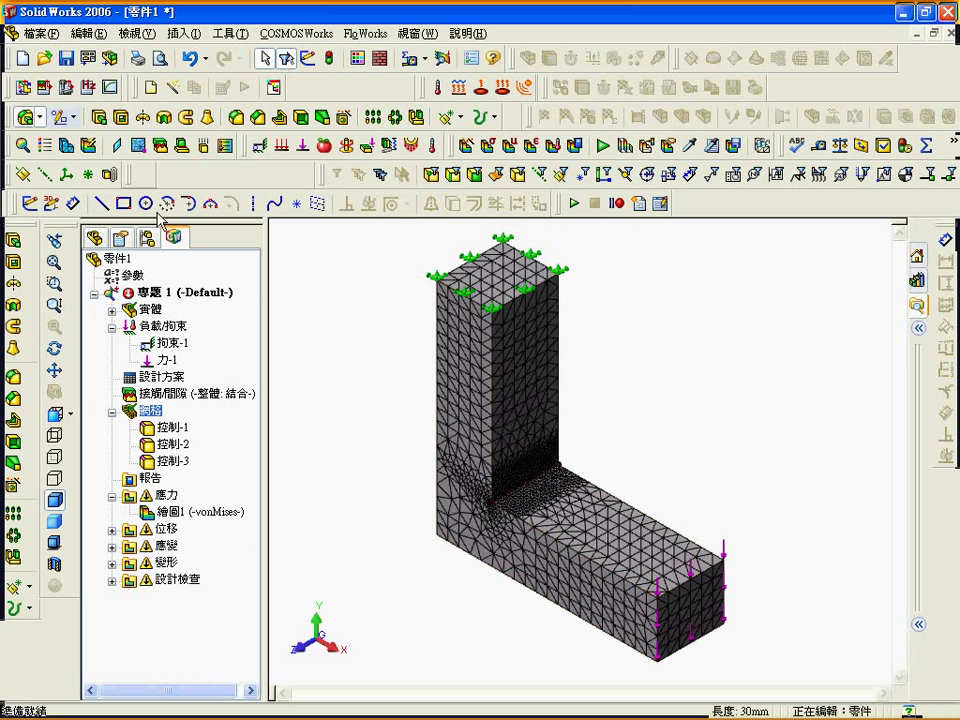
click(89, 145)
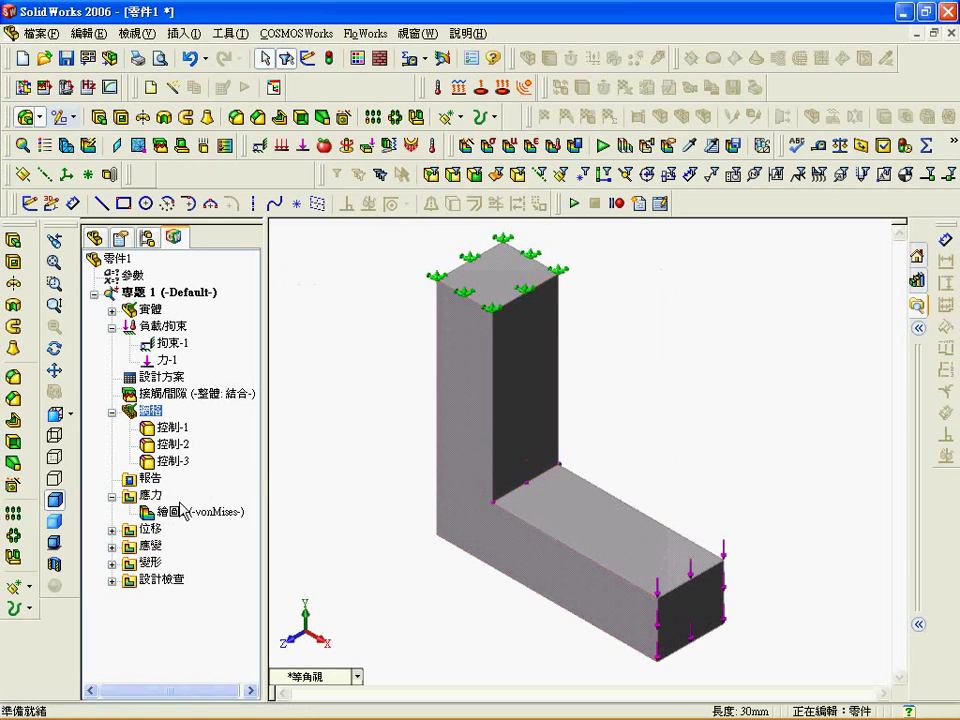
- Show the von Mises plot, now peaking at 9.807e+006 with a 9.715e+003 minimum
right_click(180, 514)
click(229, 527)
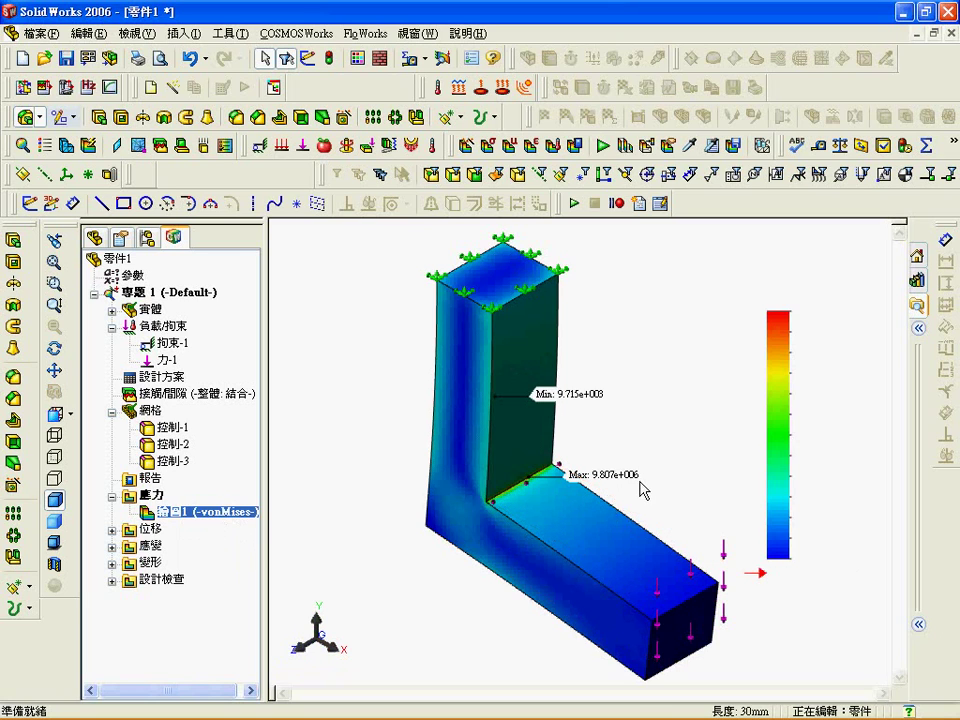
- Replace 6.642 in B3 with 9.807, raising the chart's third point to about 9.8
click(545, 703)
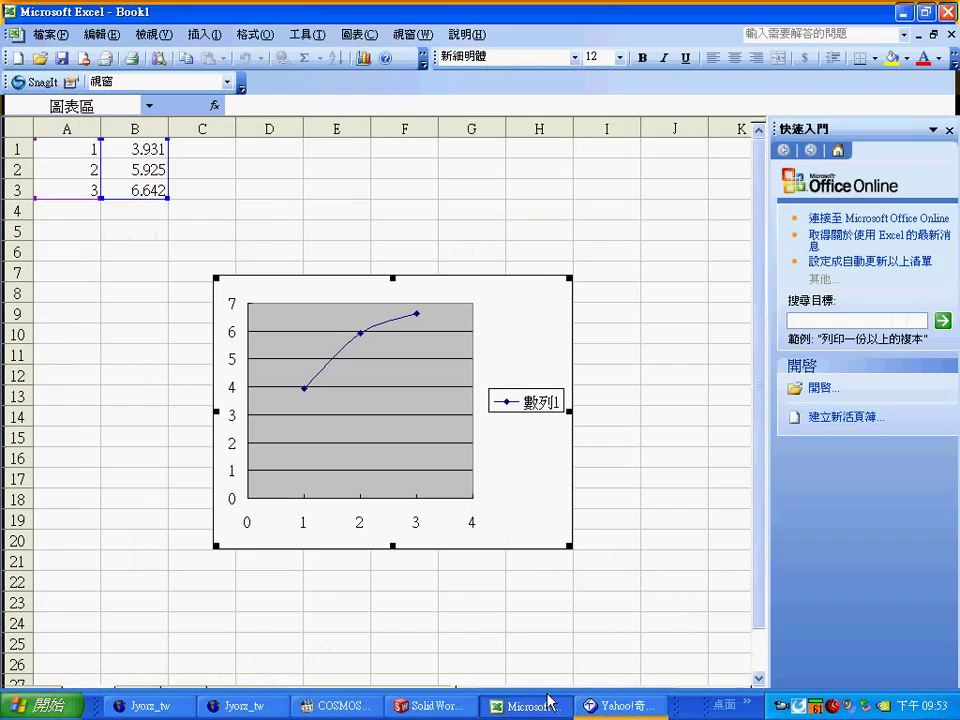
click(150, 190)
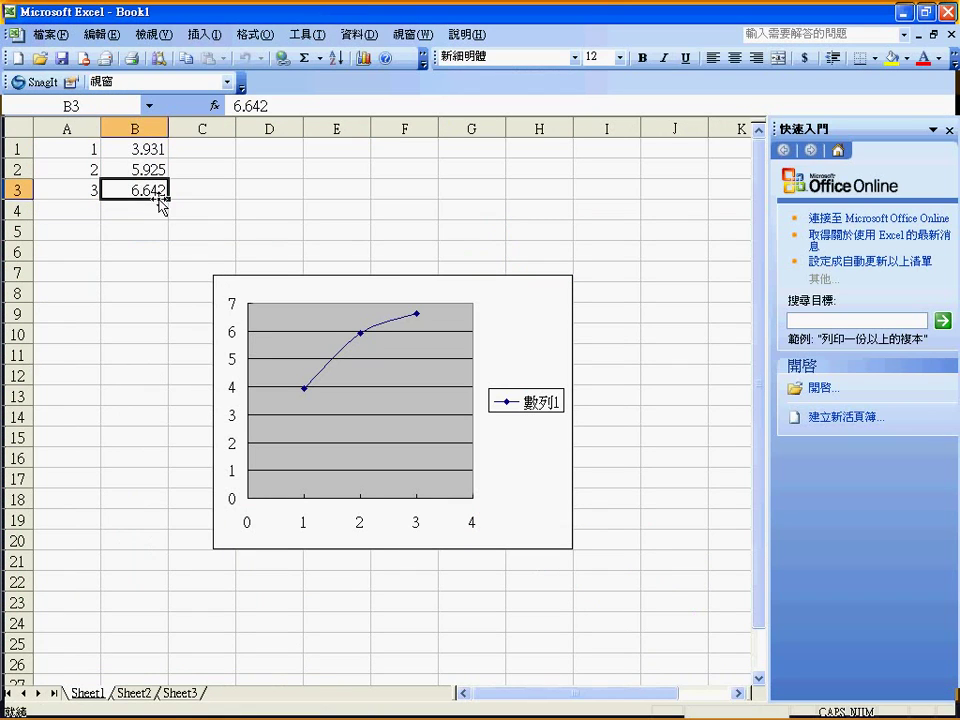
text(9.807)
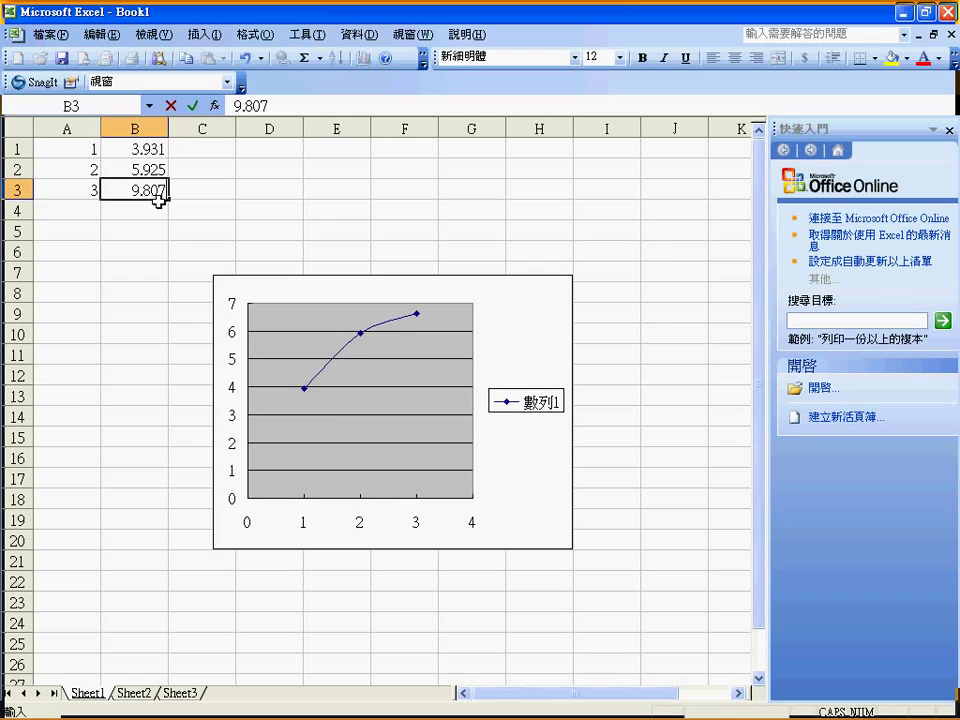
key(Return)
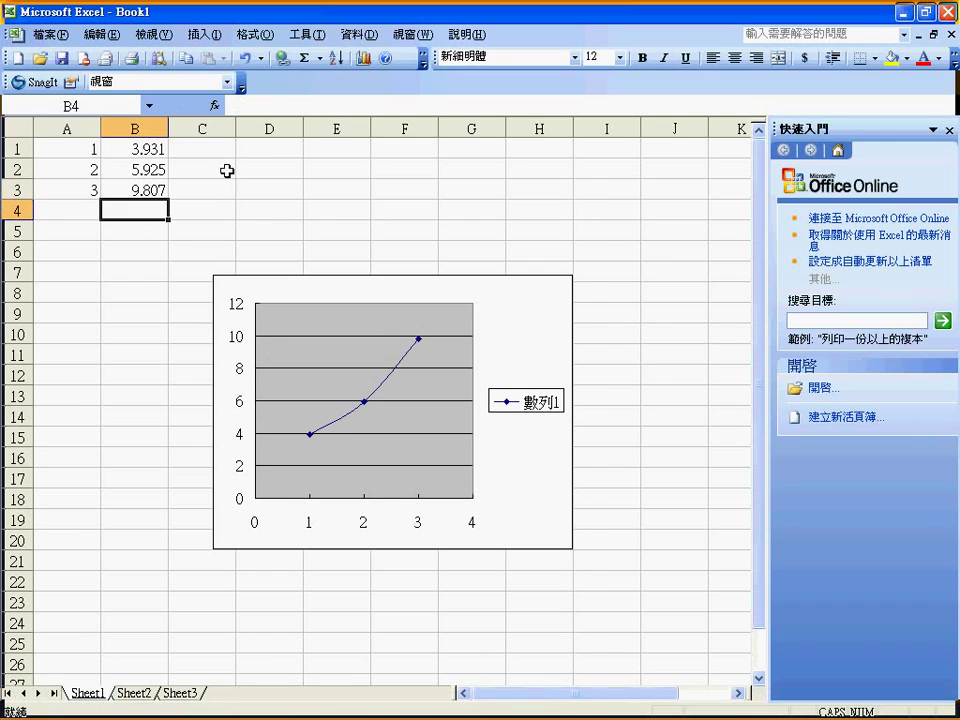
click(227, 186)
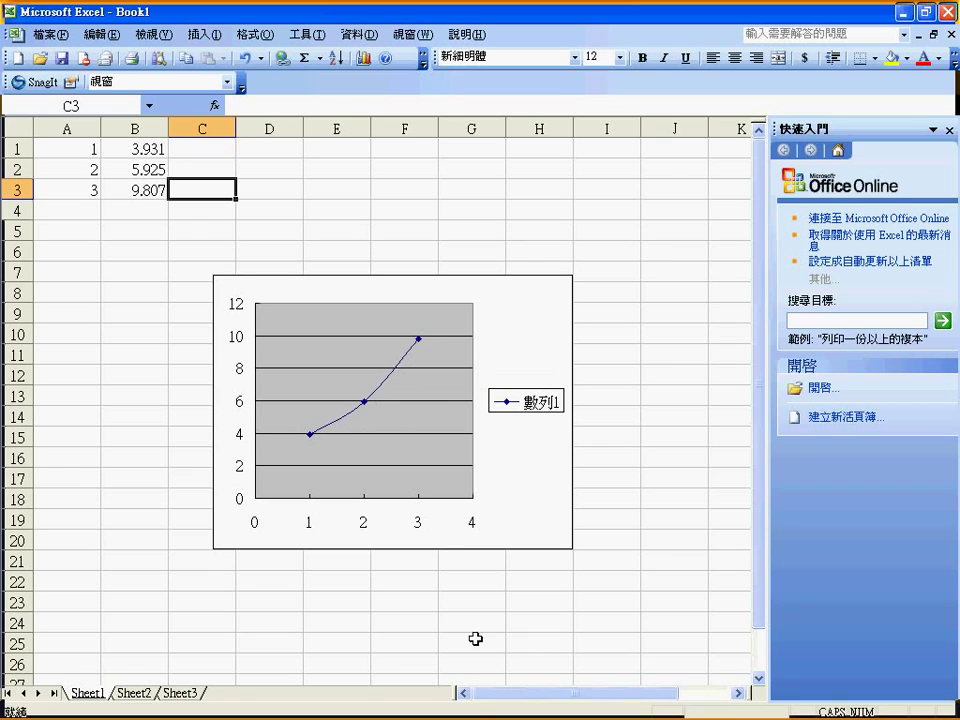
- Add a 2 mm fillet, 圓角1, on the bracket's inner corner edge
click(421, 710)
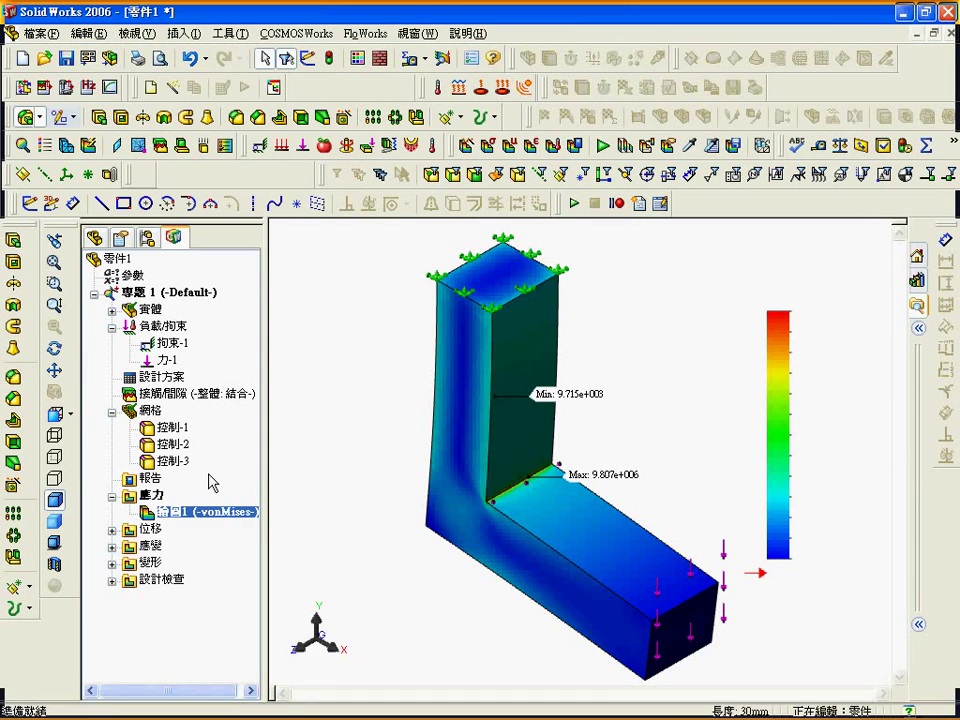
click(98, 237)
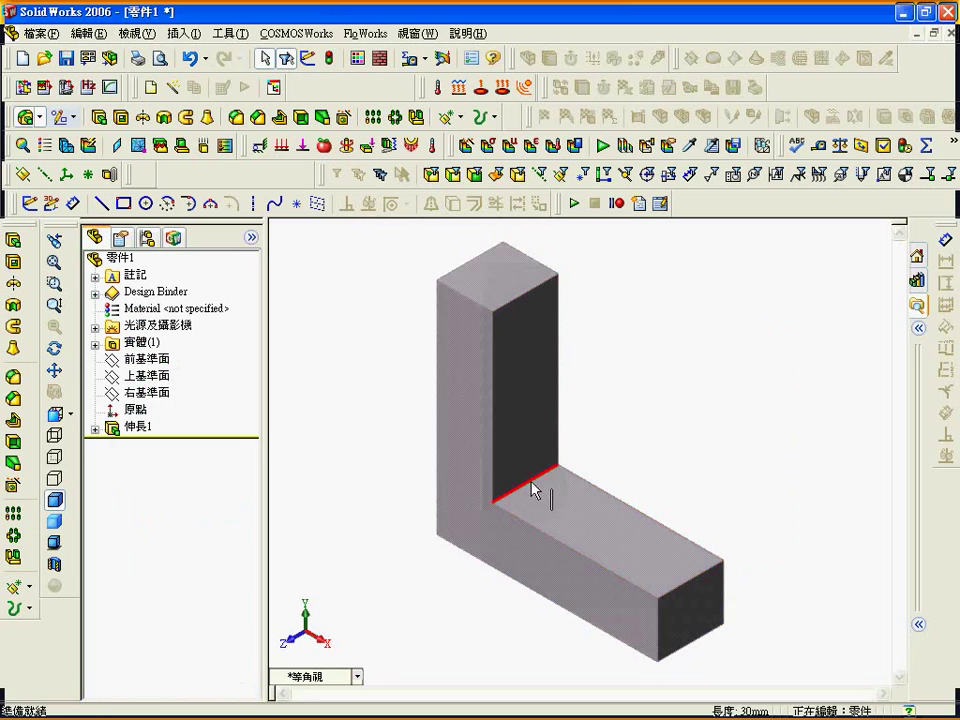
click(12, 378)
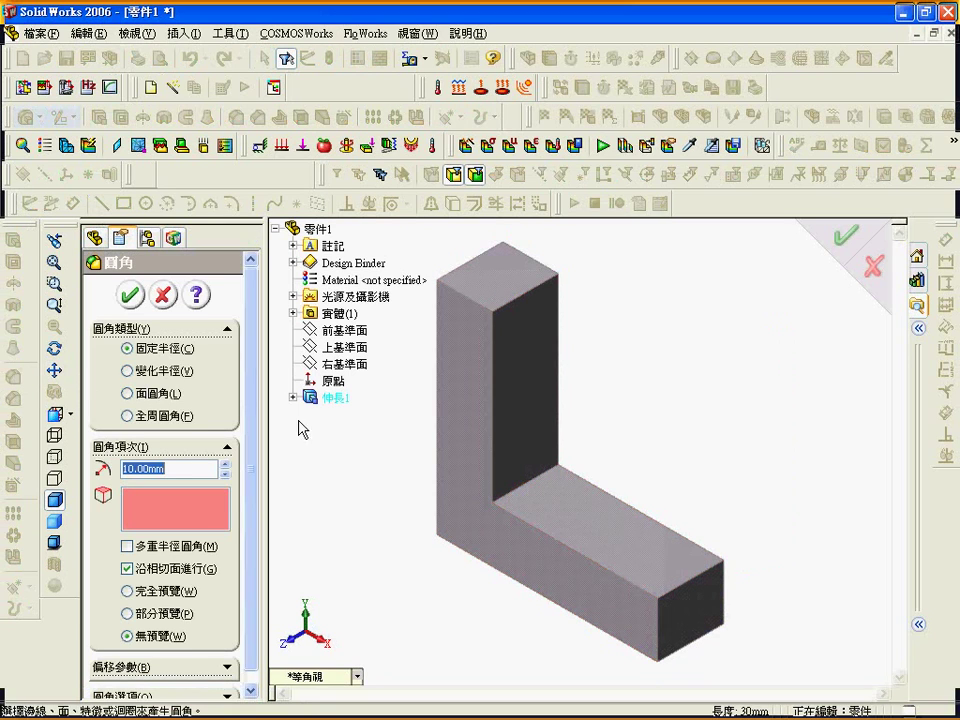
text(2)
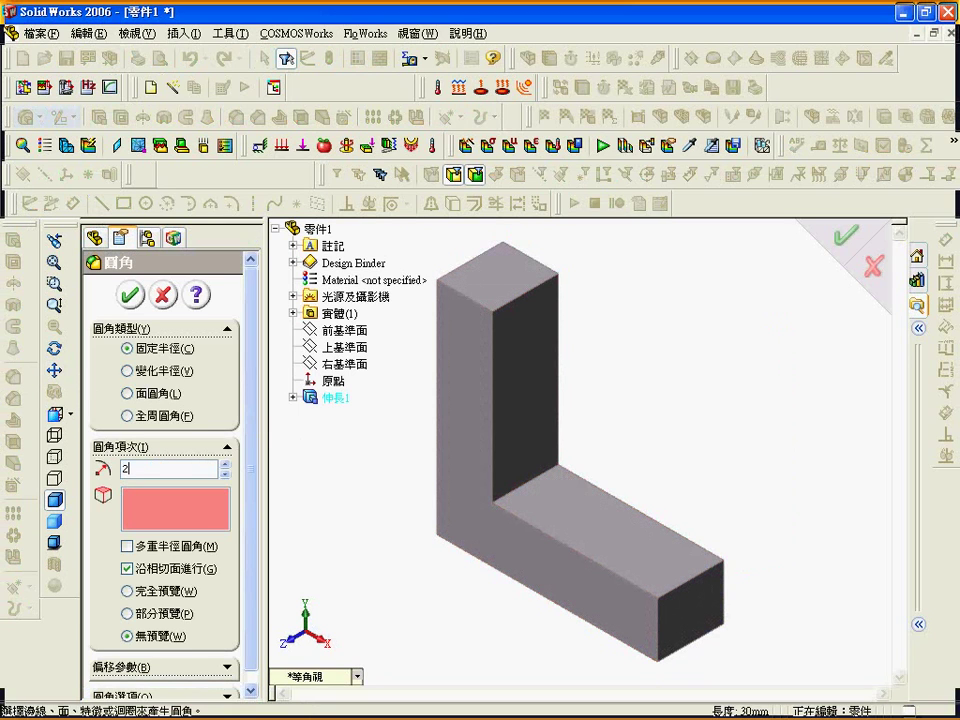
click(532, 483)
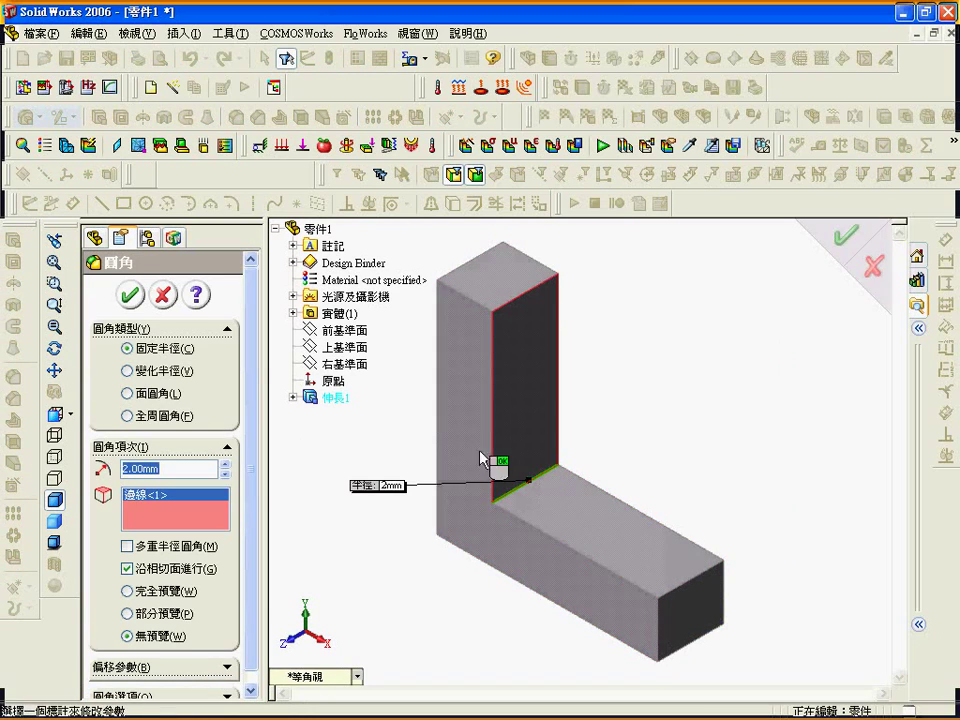
click(140, 299)
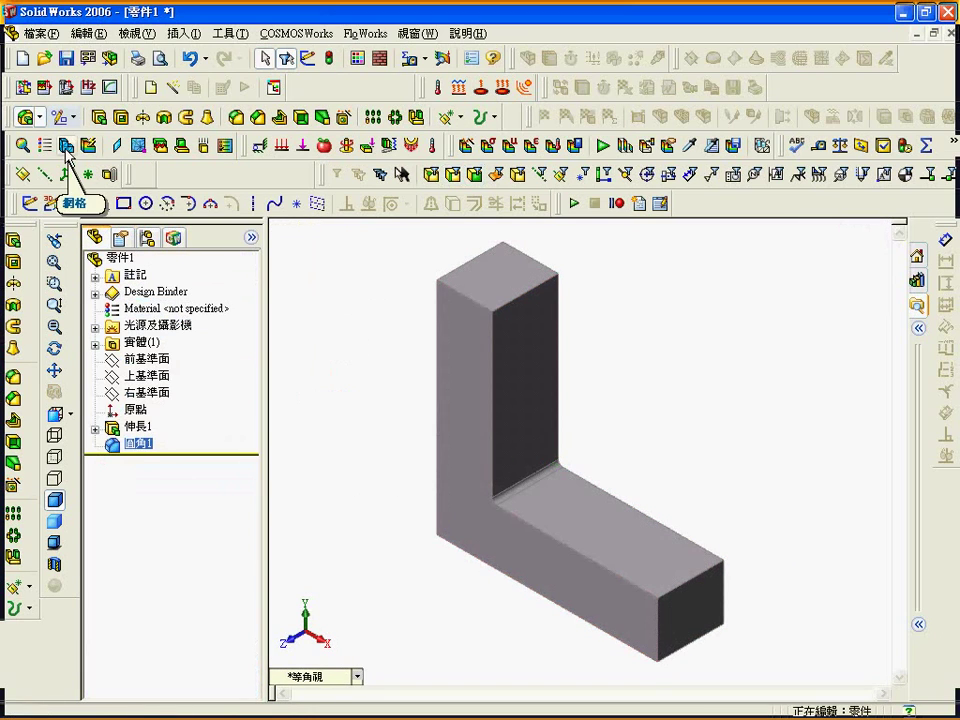
click(173, 237)
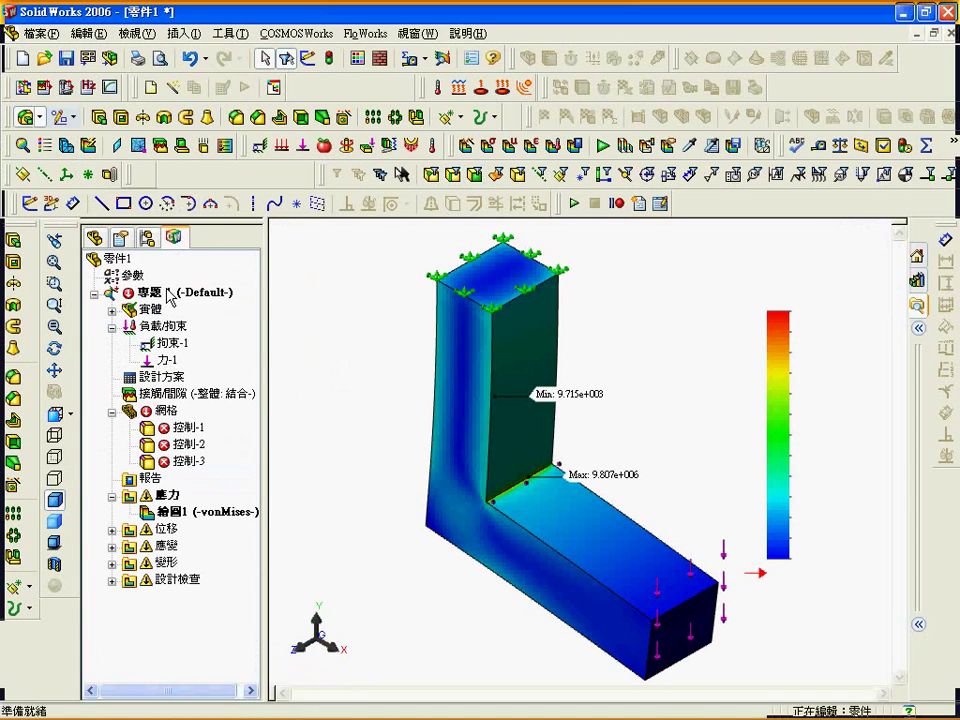
- Remesh the filleted bracket, discarding old results, and rerun the stress study
click(67, 145)
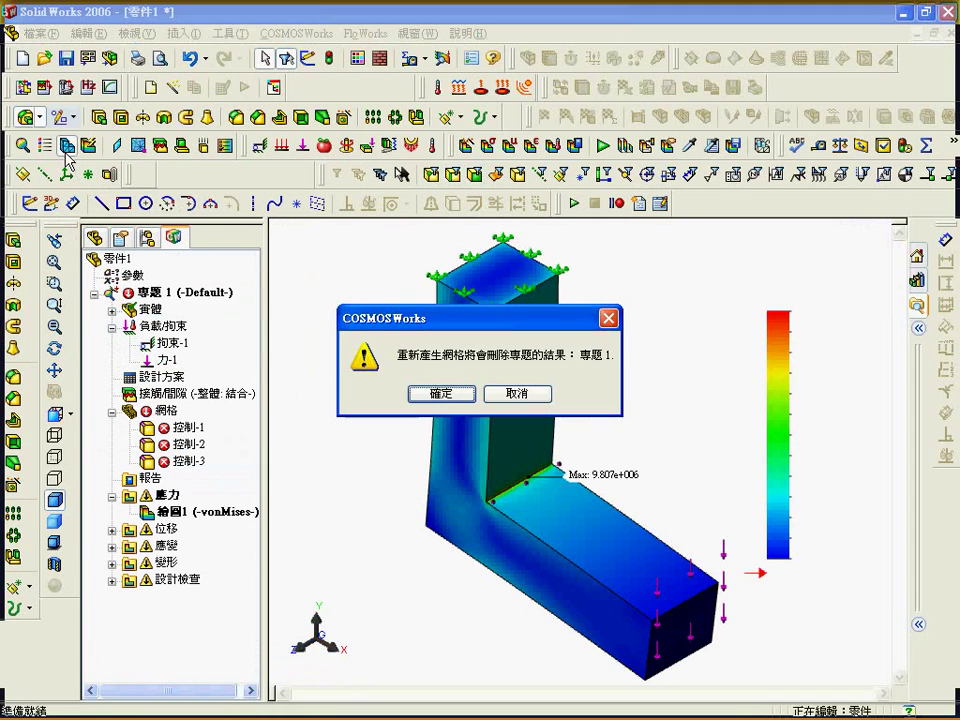
click(441, 393)
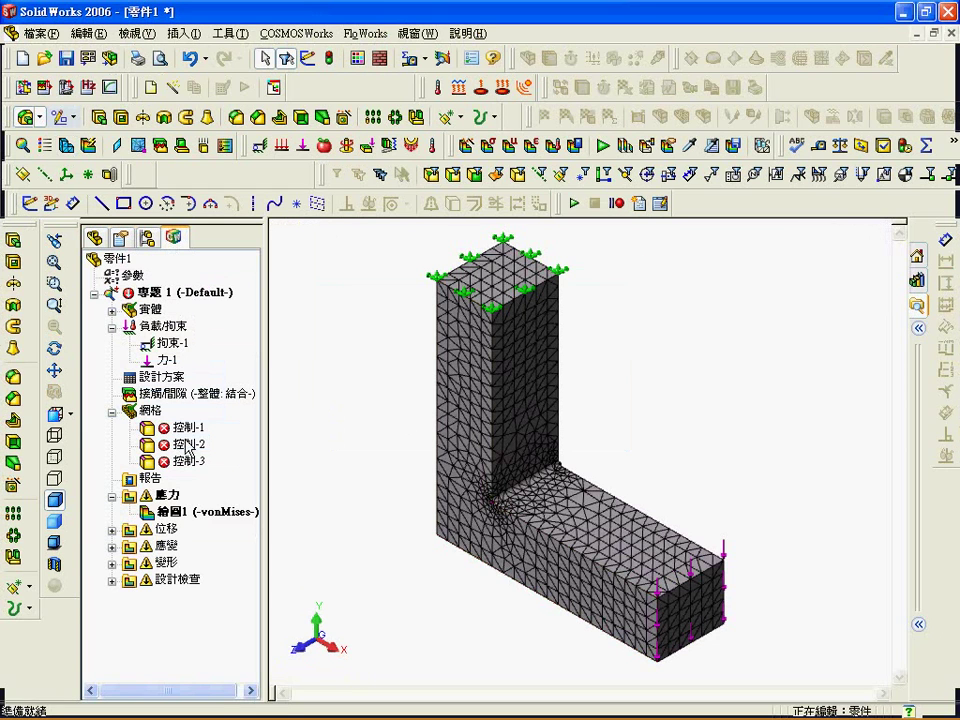
click(88, 147)
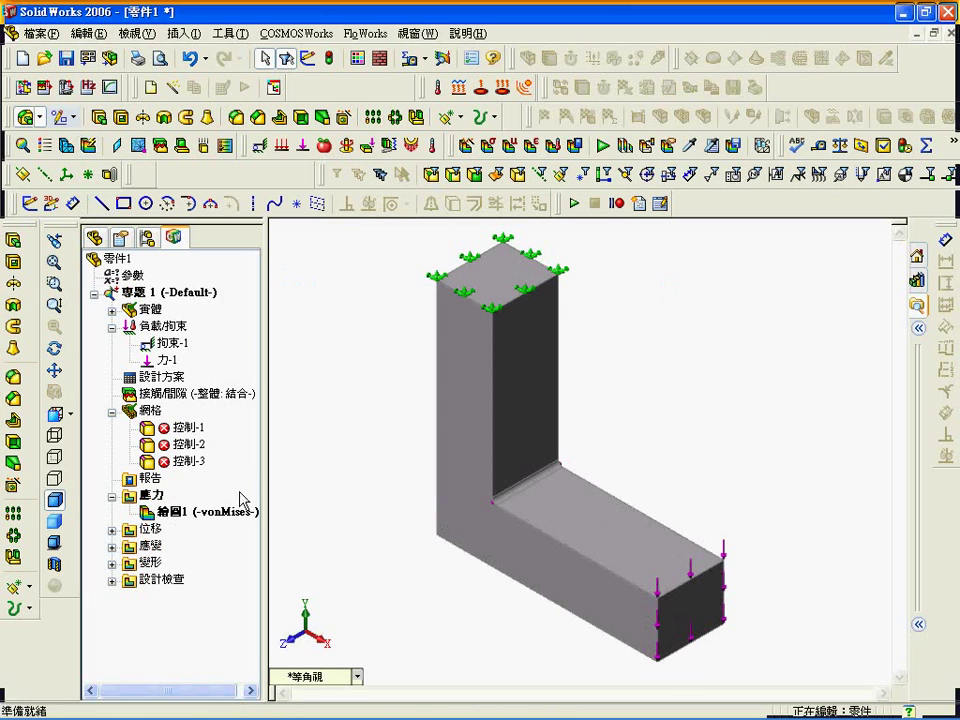
- Show the von Mises plot peaking at 6.663e+006, then bring up the Excel workbook
right_click(200, 518)
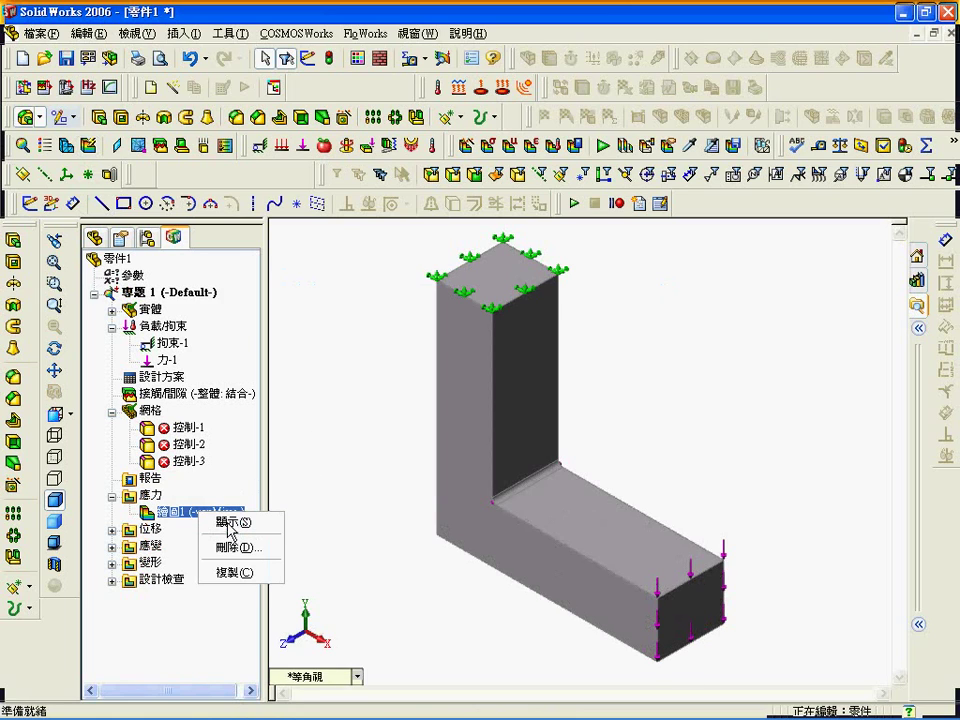
click(202, 522)
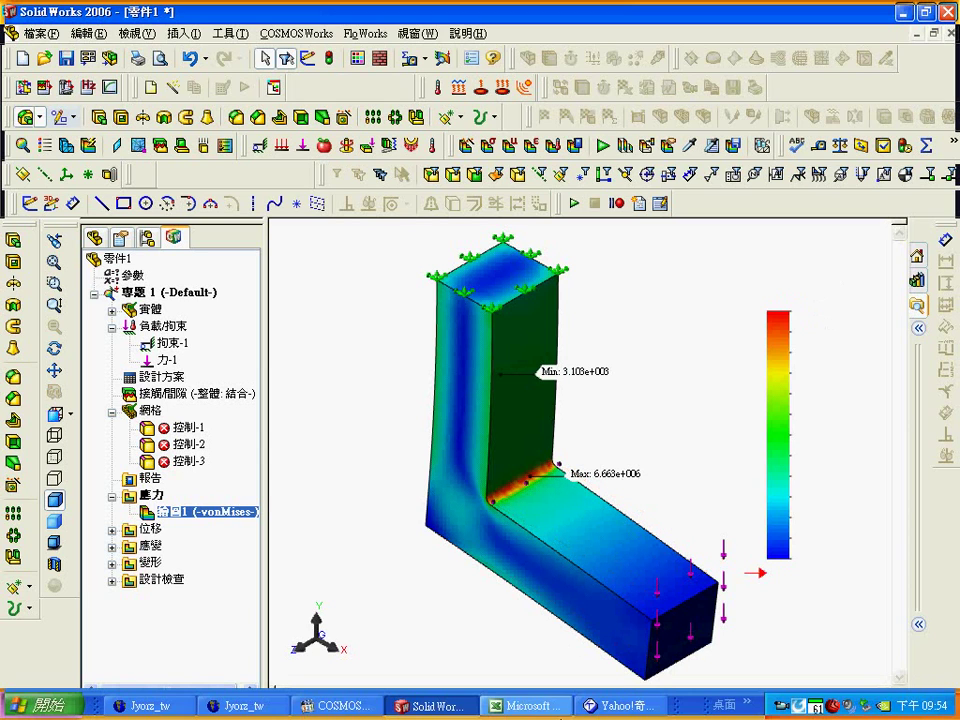
click(552, 712)
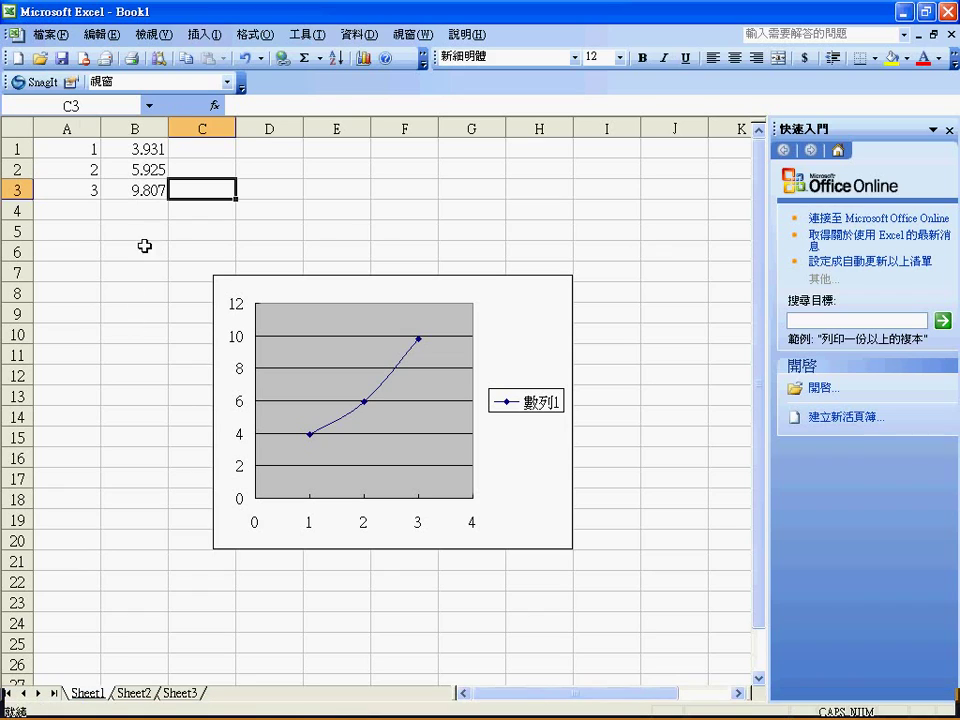
- Enter run numbers 1, 2, 3 in A5:A7 and the filleted result 6.663 in B5
click(92, 233)
double_click(90, 231)
key(Return)
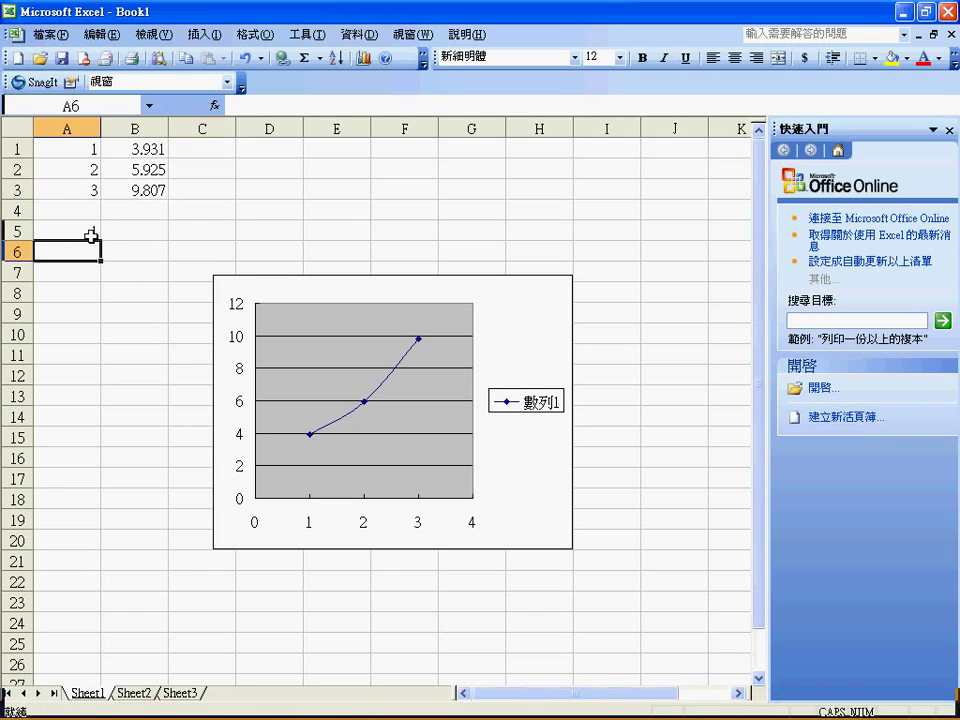
text(2)
key(Return)
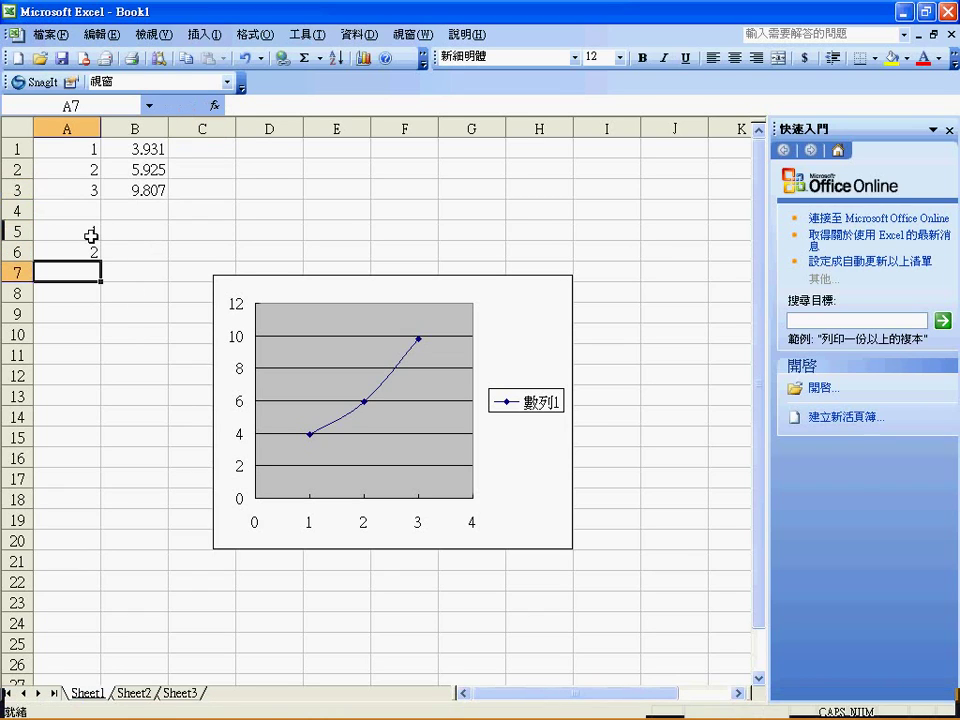
text(3)
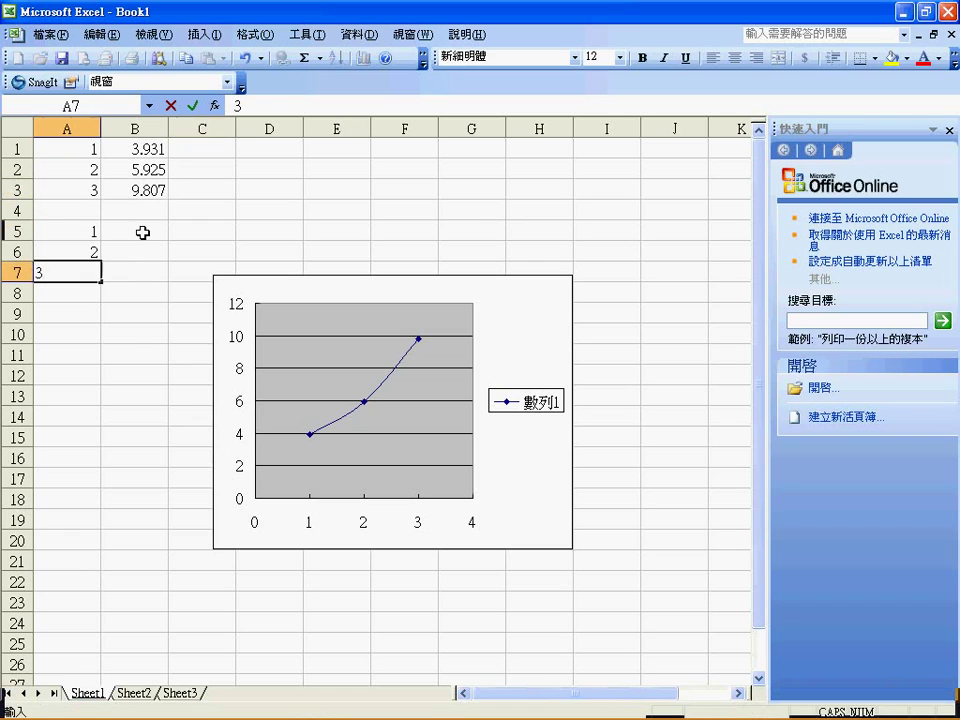
click(140, 231)
text(6.663)
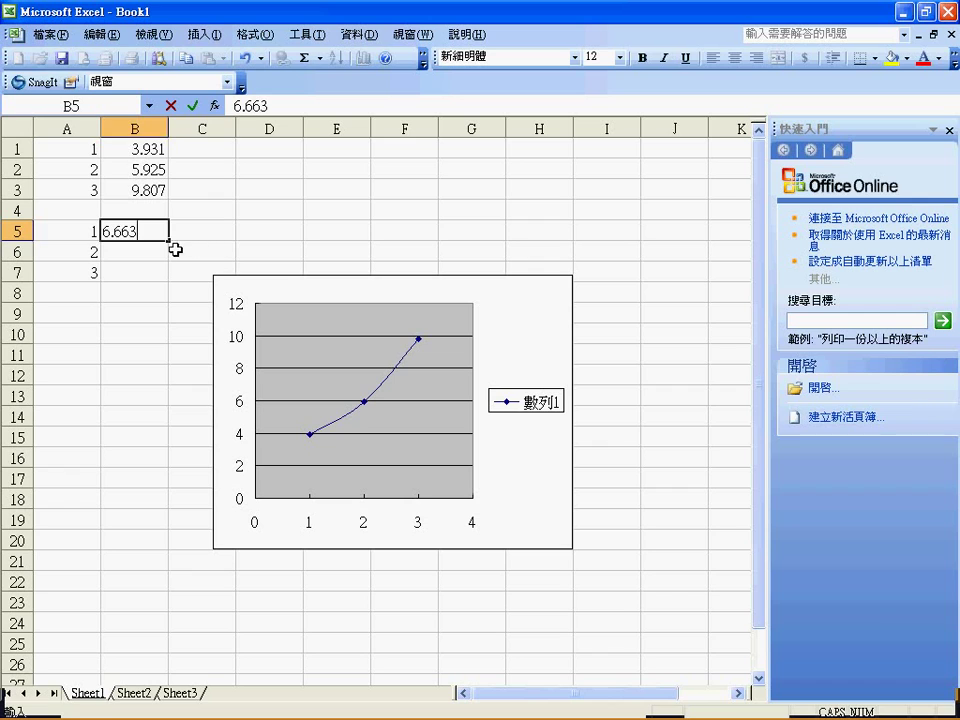
click(170, 256)
click(141, 251)
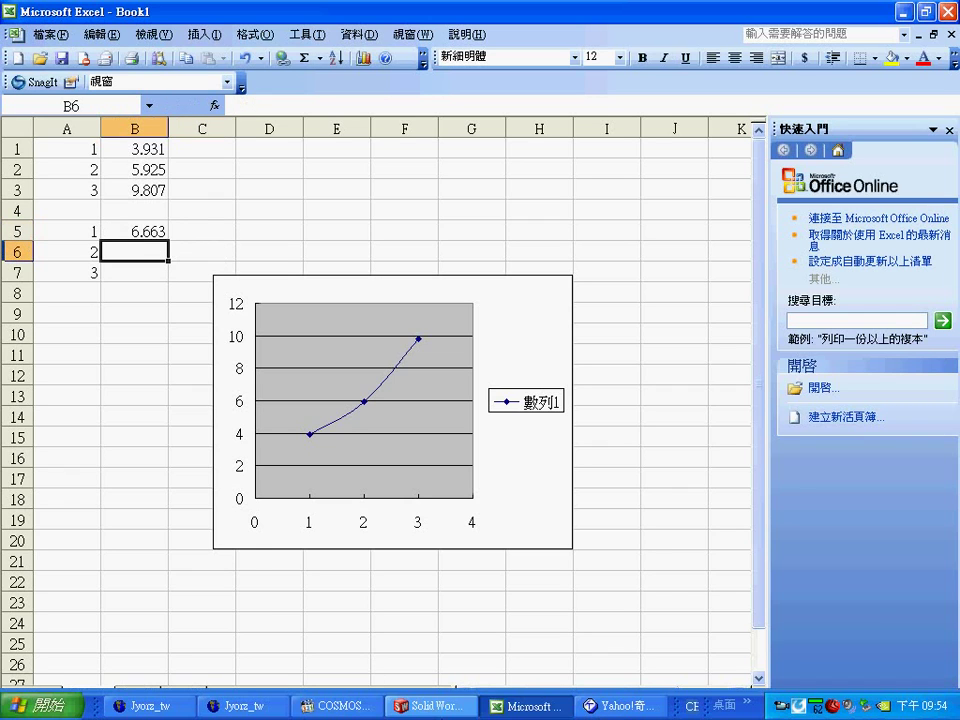
- Delete mesh controls 控制-1, 控制-2 and 控制-3, confirming each deletion
click(428, 706)
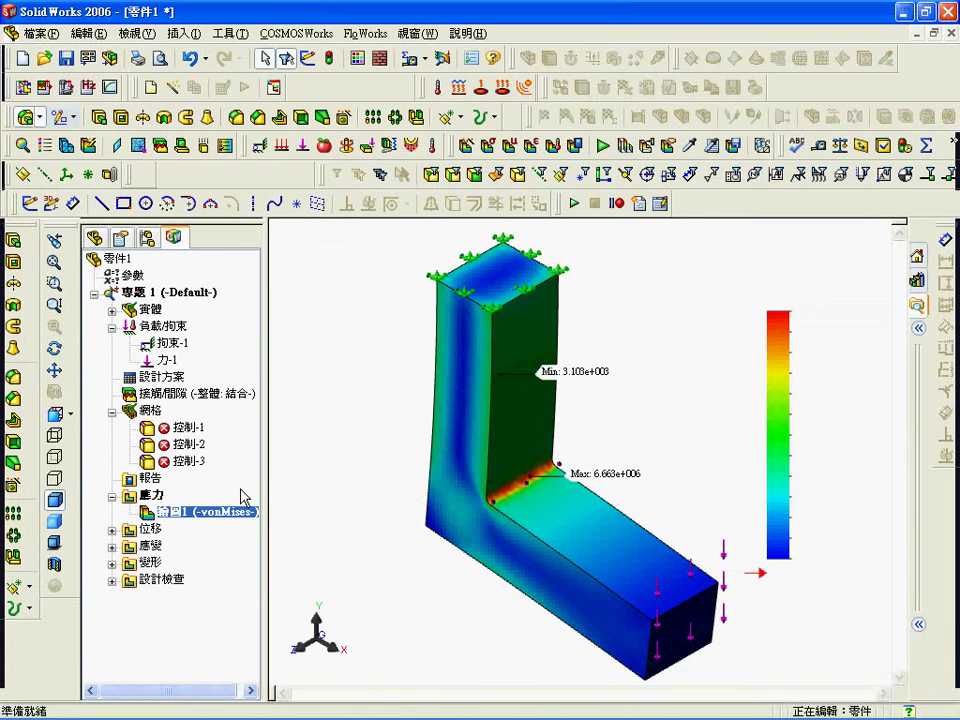
right_click(187, 432)
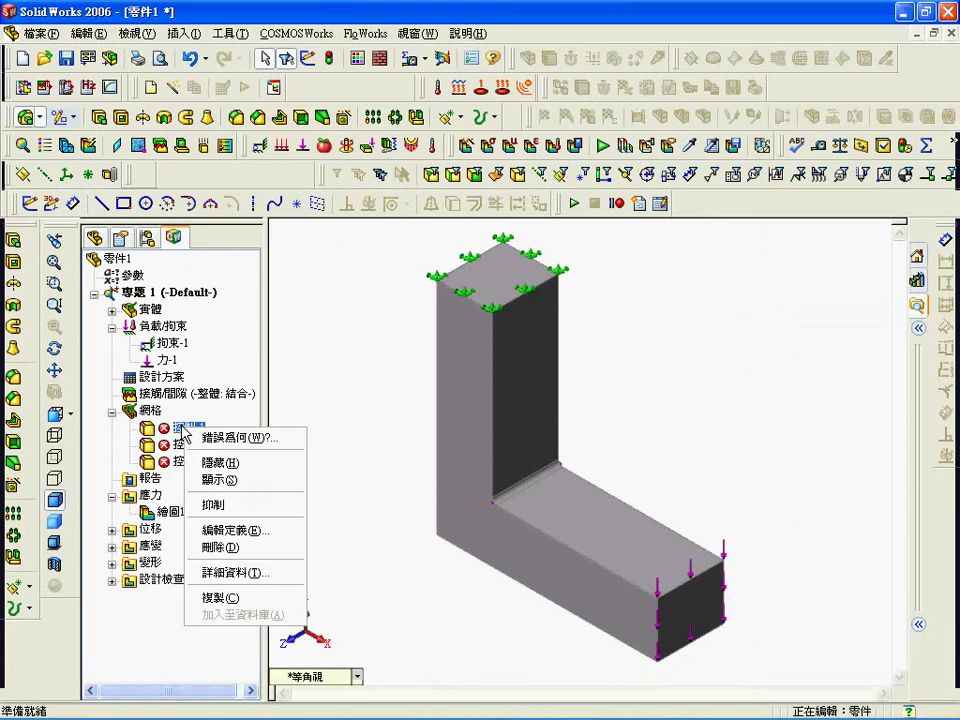
click(242, 550)
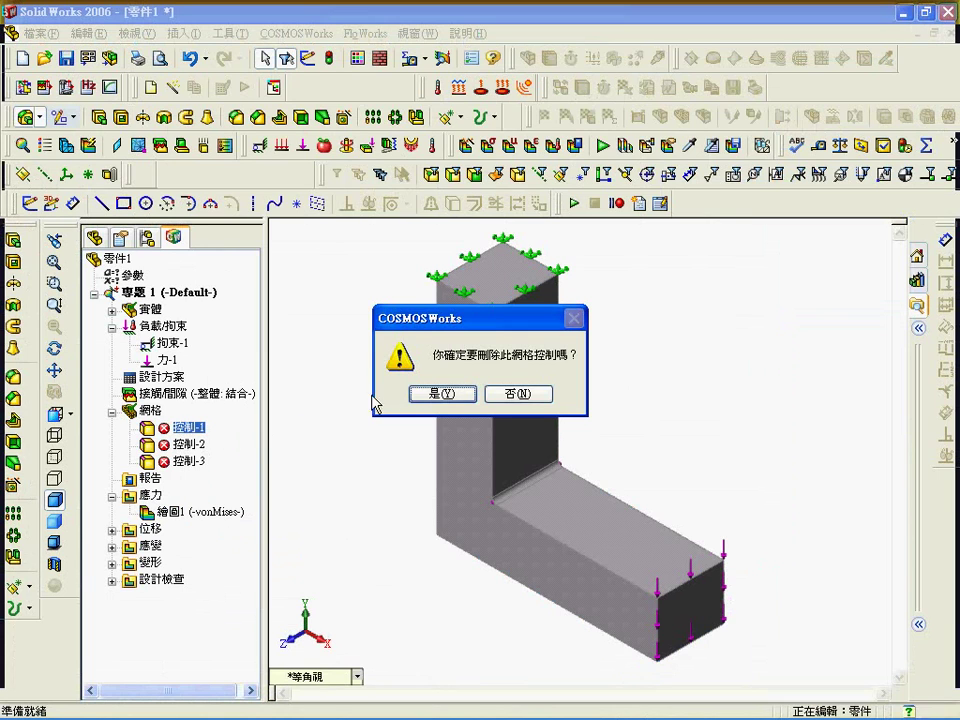
key(Return)
right_click(187, 436)
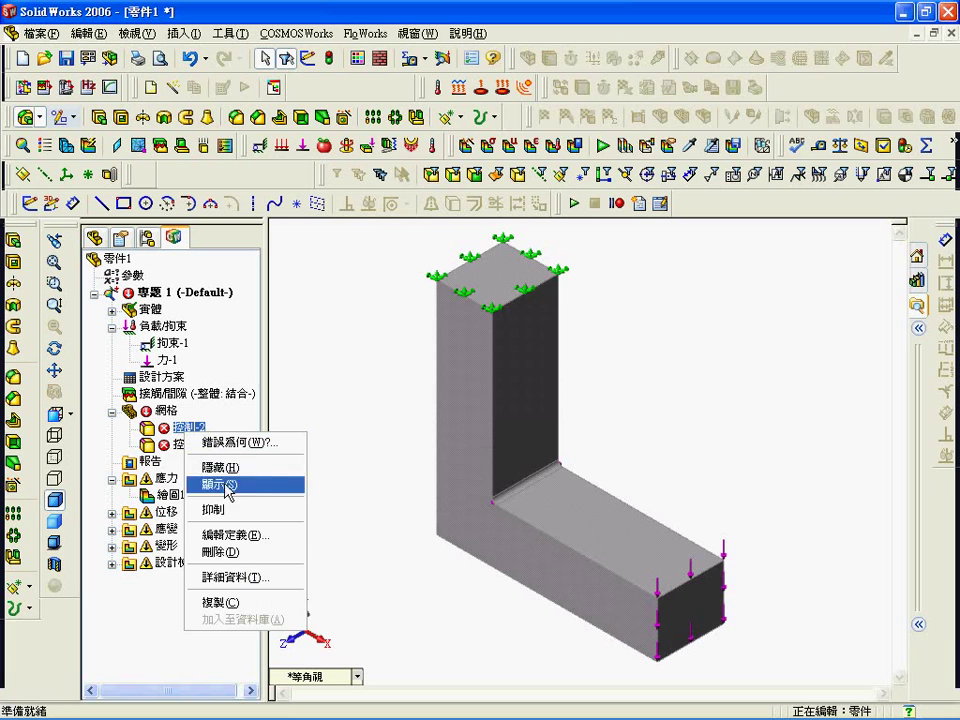
click(246, 552)
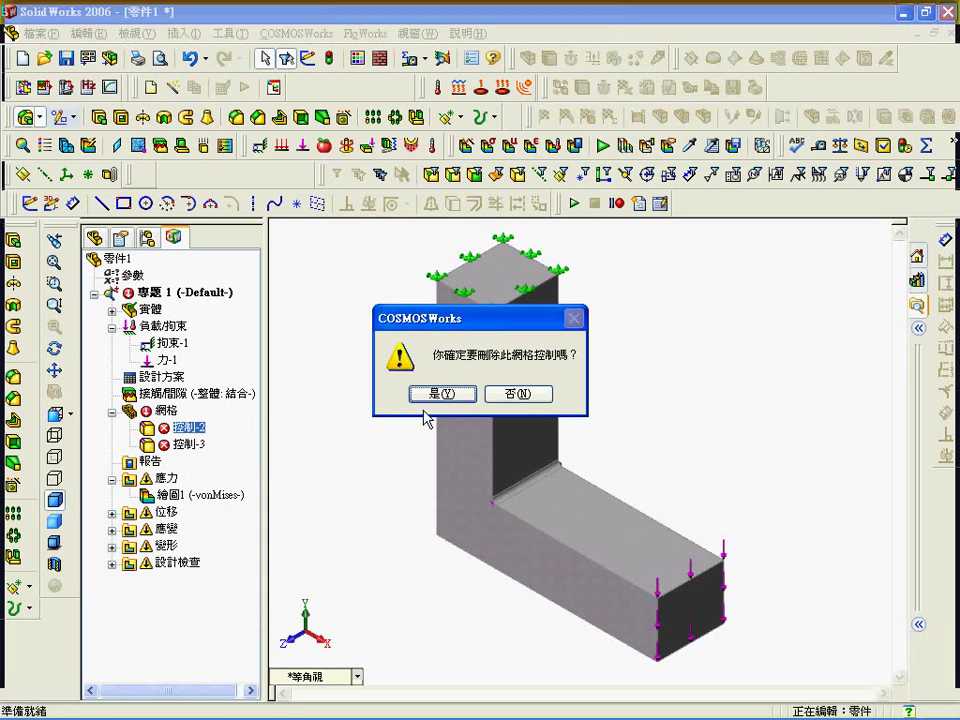
key(Return)
right_click(195, 431)
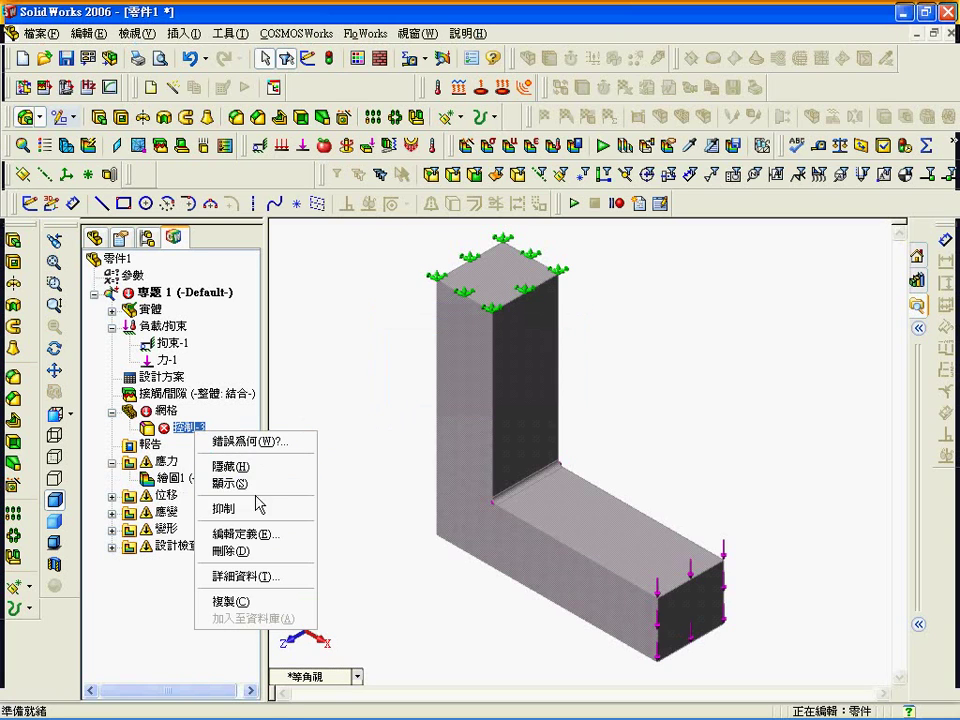
click(254, 555)
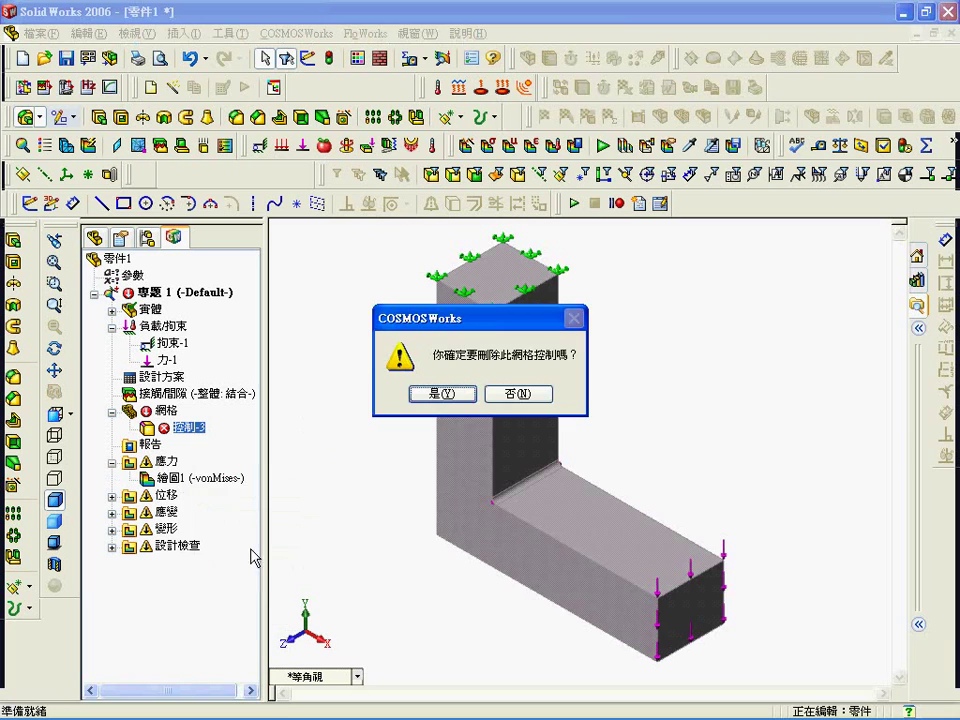
click(422, 397)
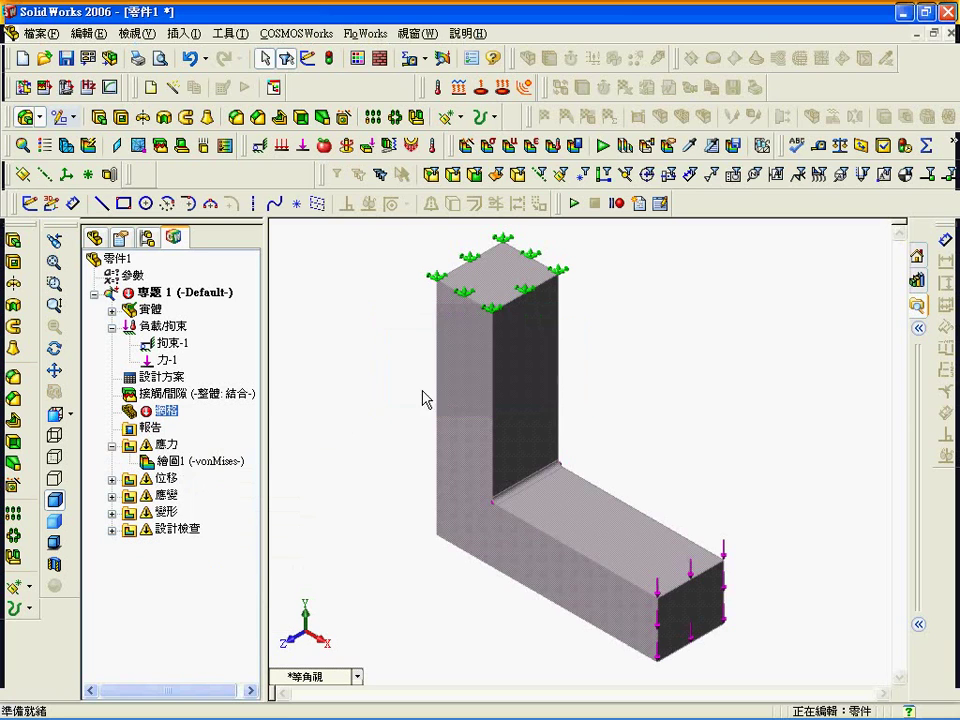
- Apply a mesh control to both fillet edges and the fillet face with 2.5 mm element size
right_click(165, 415)
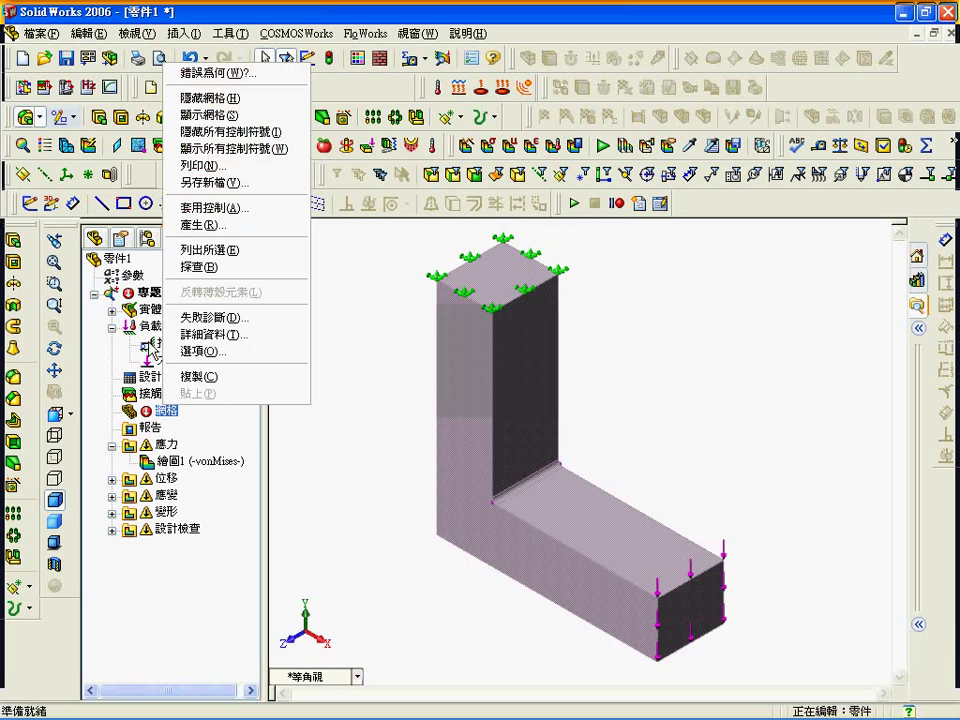
click(238, 209)
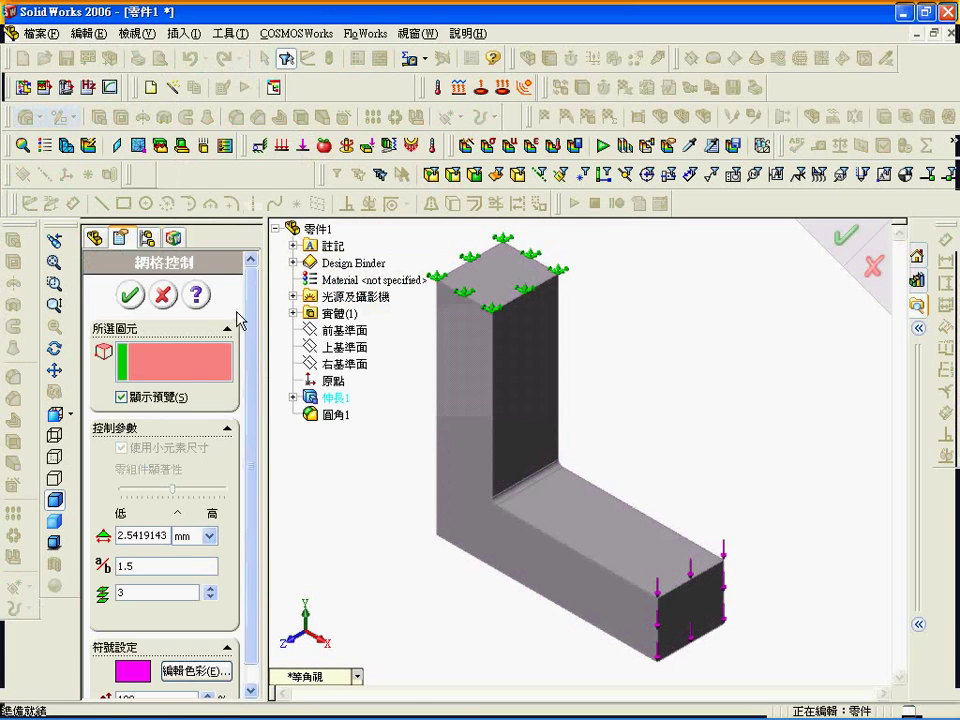
click(535, 485)
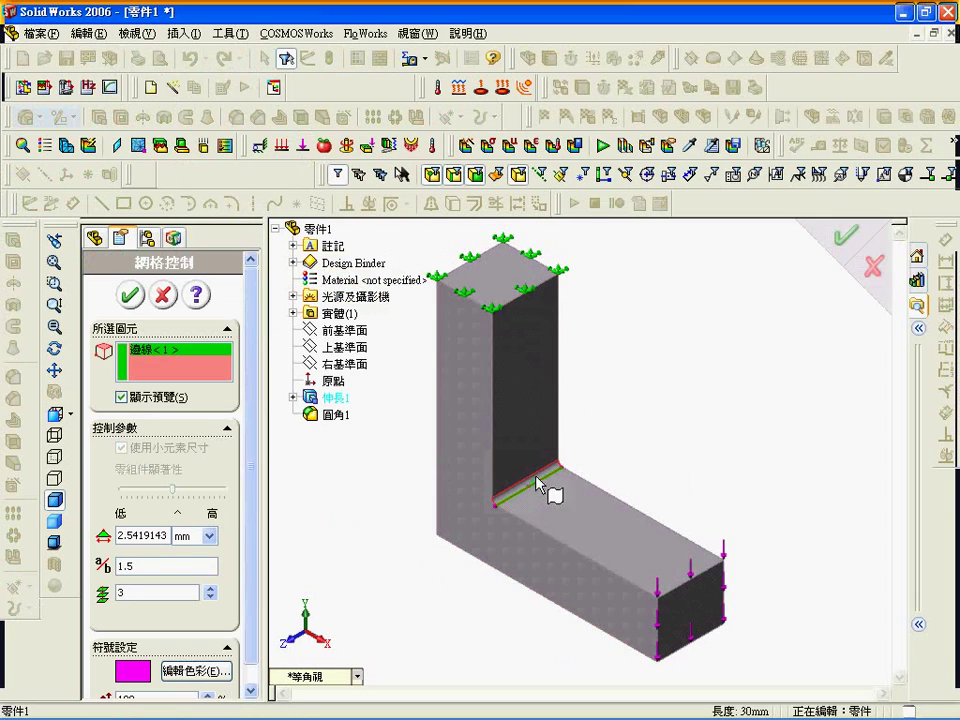
click(537, 484)
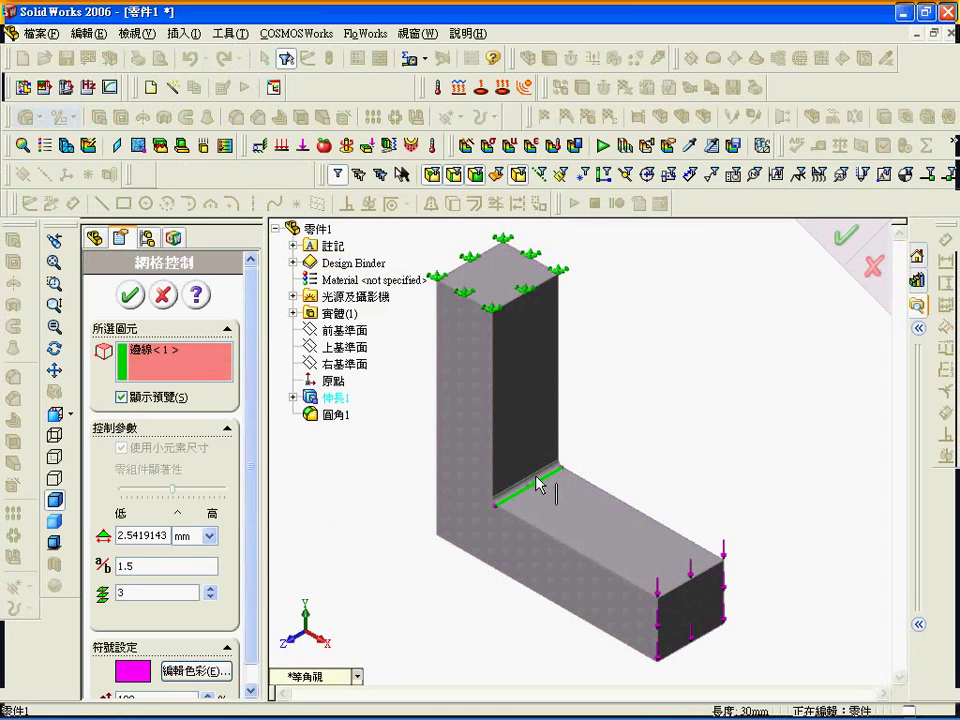
scroll(536, 485, down, 1)
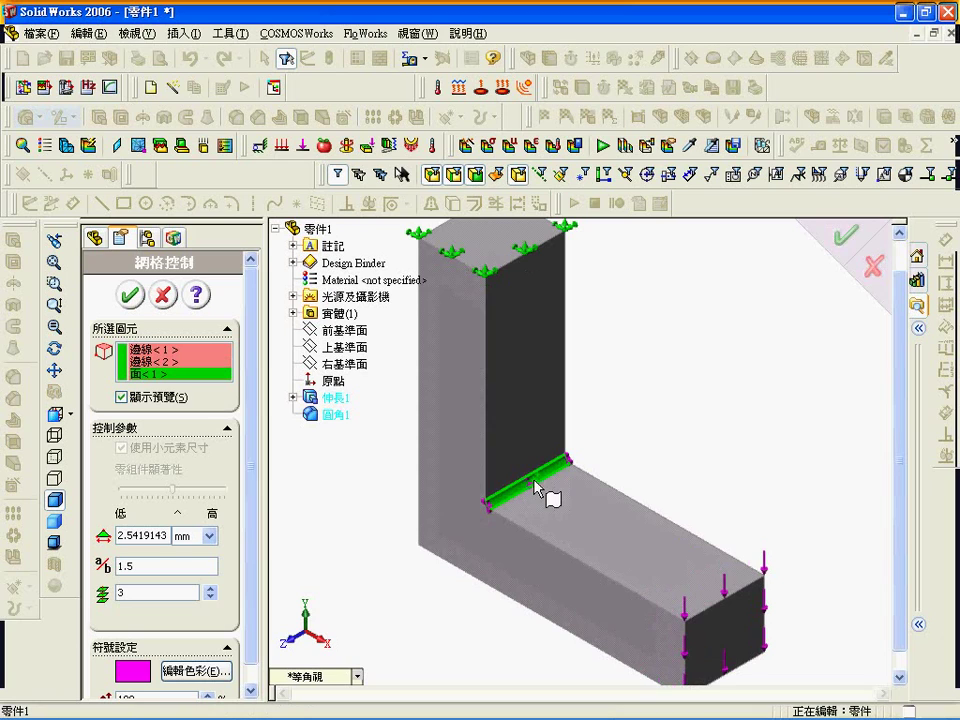
click(514, 435)
scroll(255, 380, down, 1)
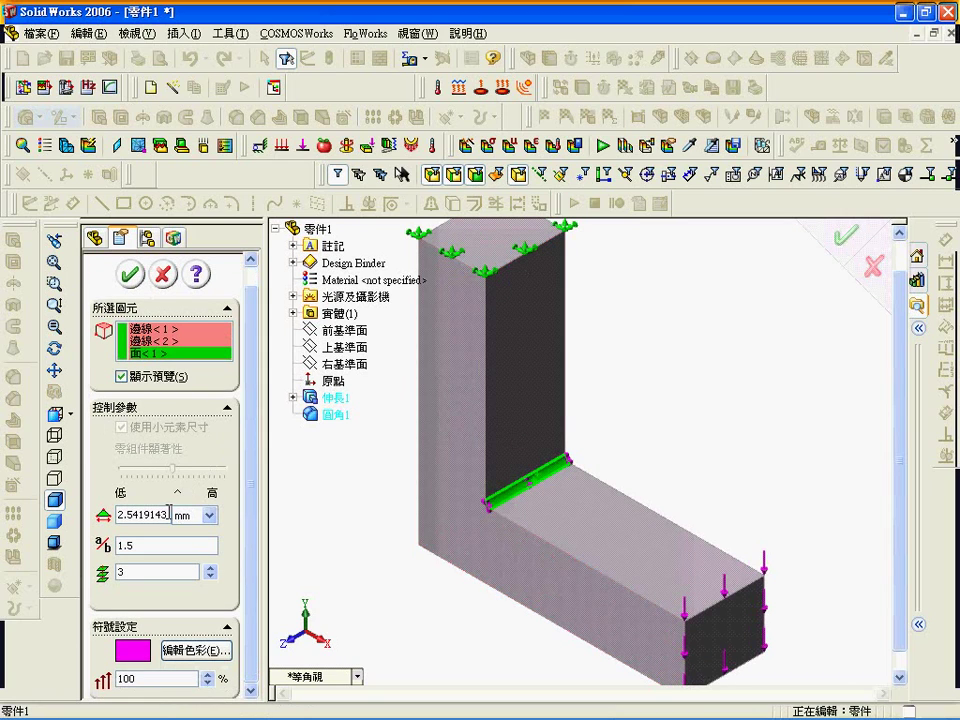
drag(170, 513, 97, 517)
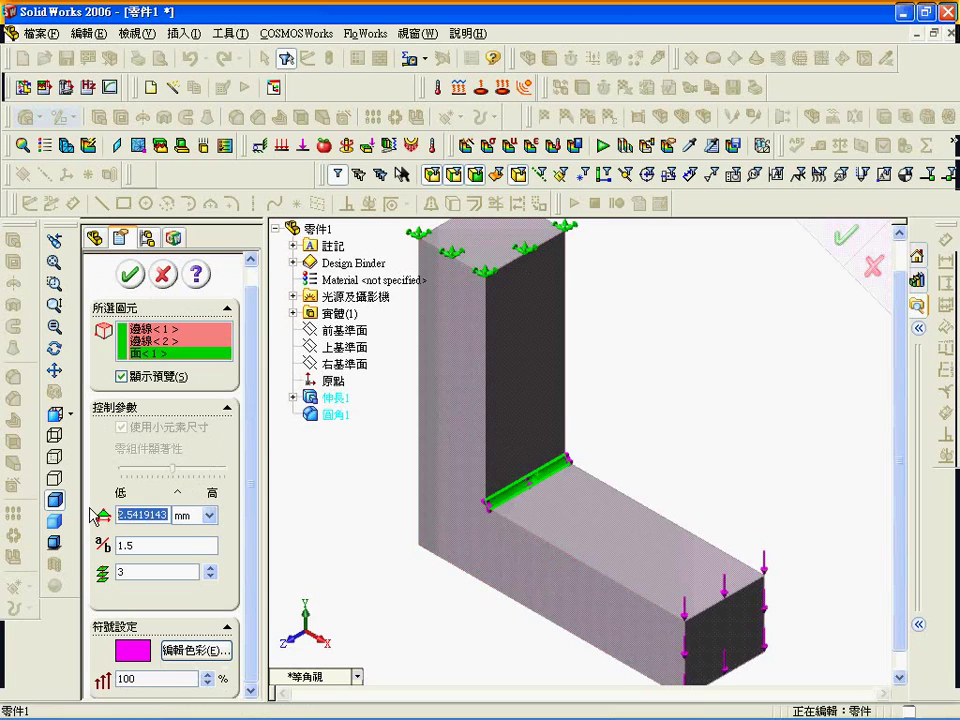
text(2.5)
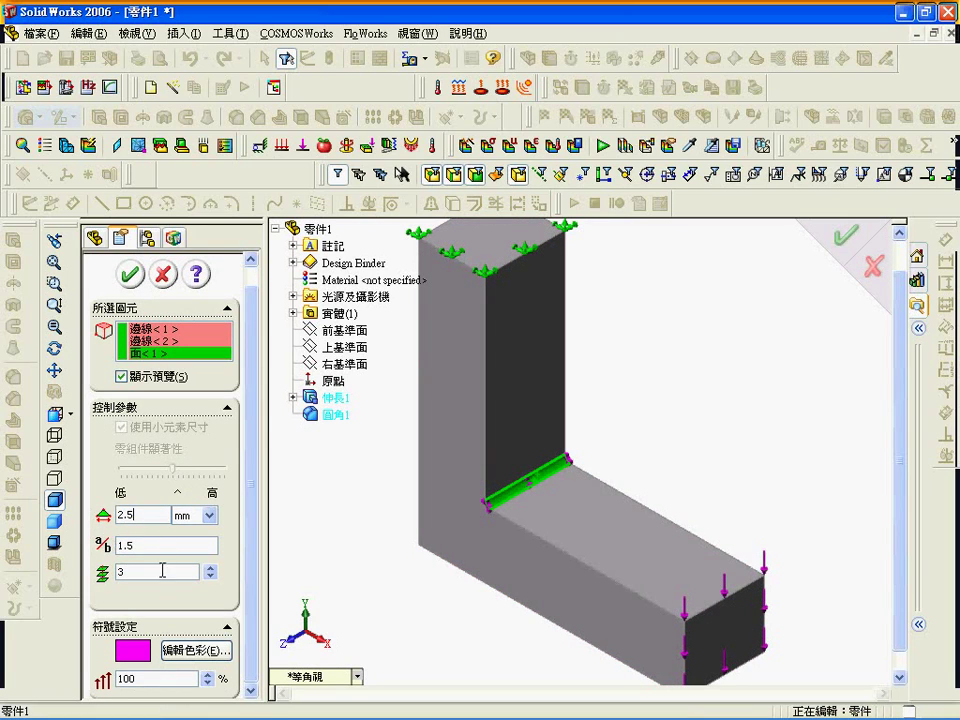
scroll(255, 549, up, 1)
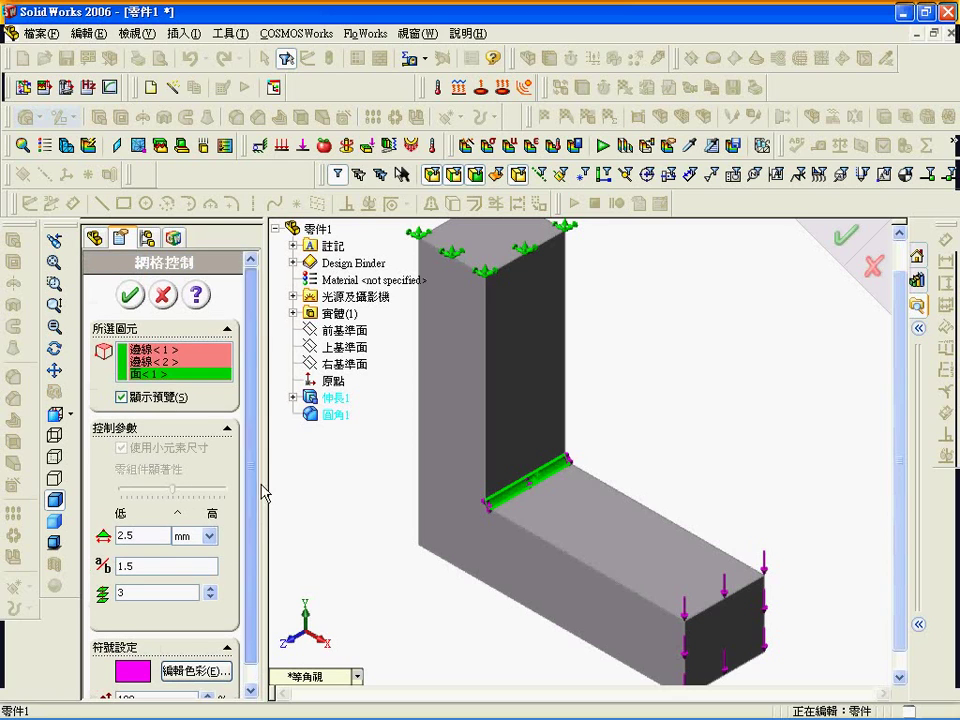
- Confirm mesh control 控制-4 and show the re-solved von Mises plot peaking at 7.066e+006
click(131, 296)
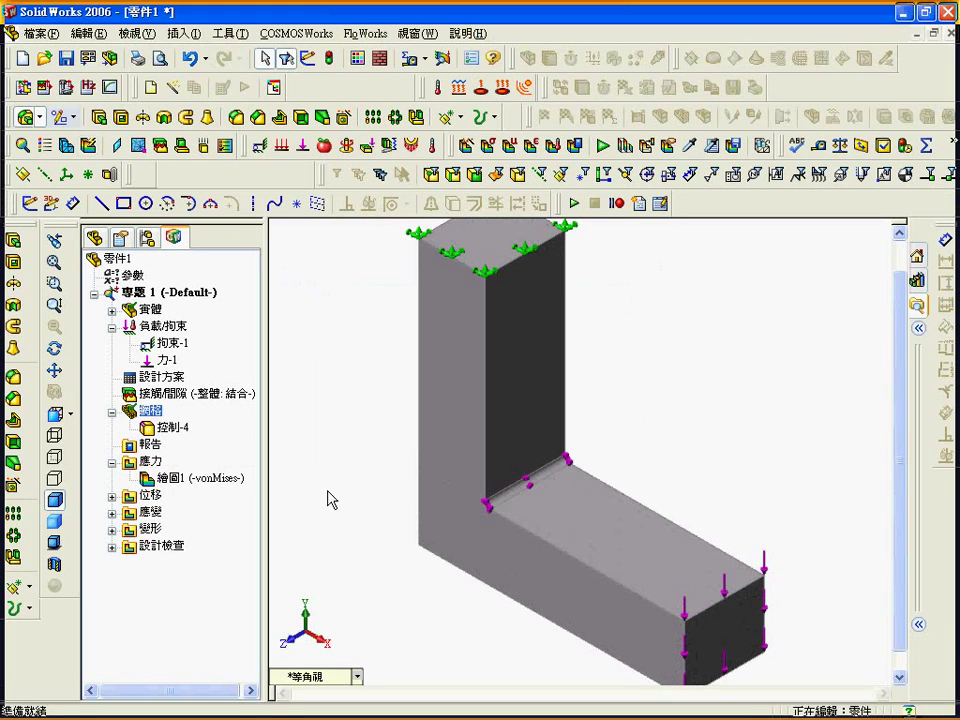
right_click(209, 484)
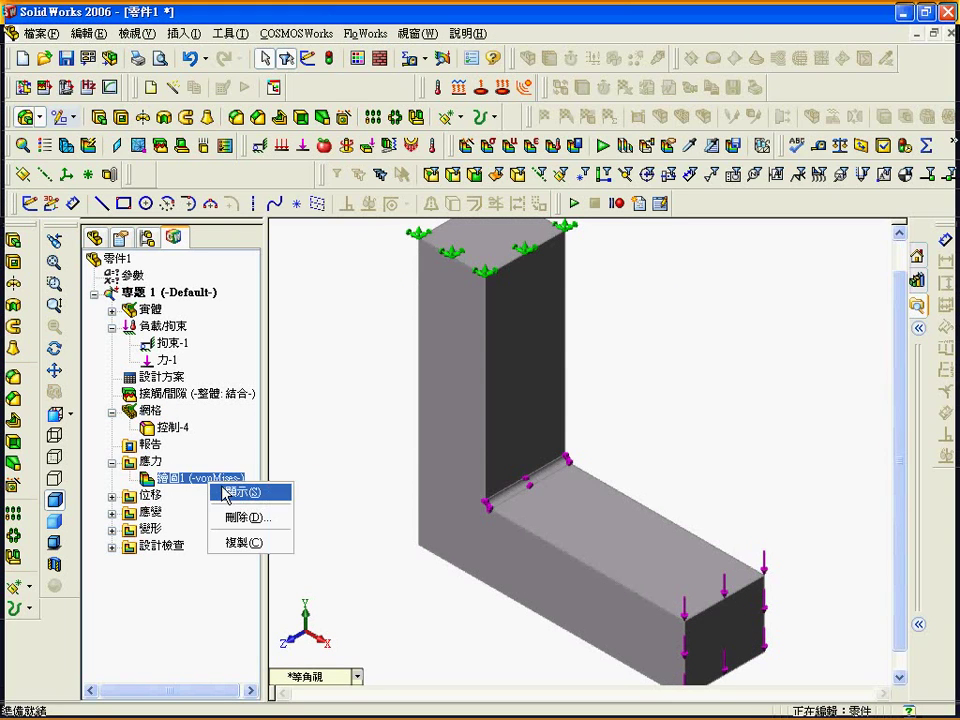
click(226, 492)
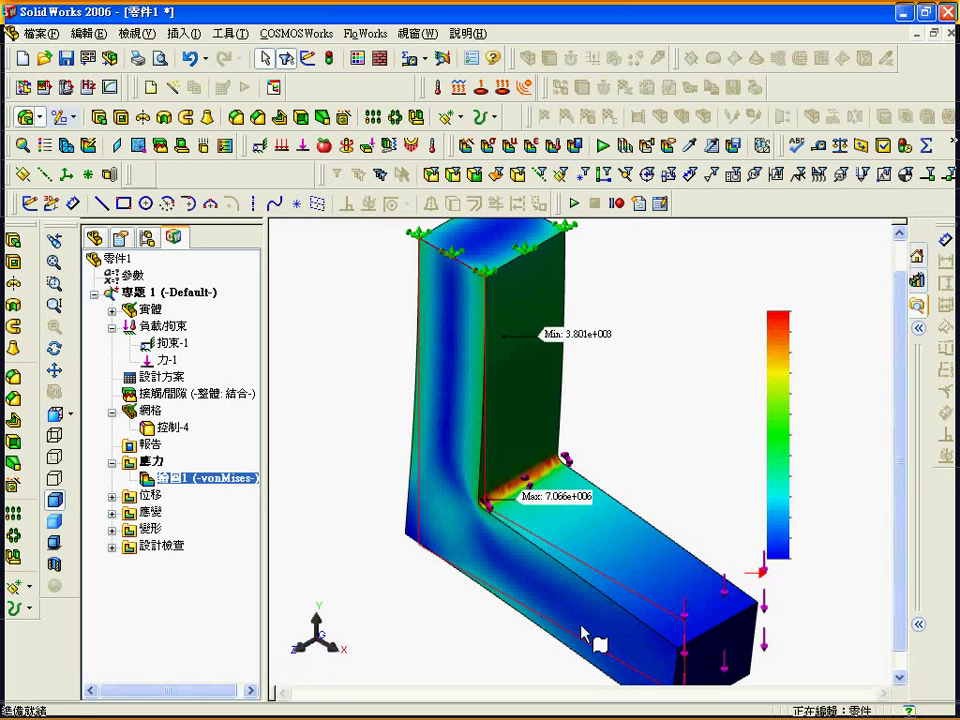
click(558, 712)
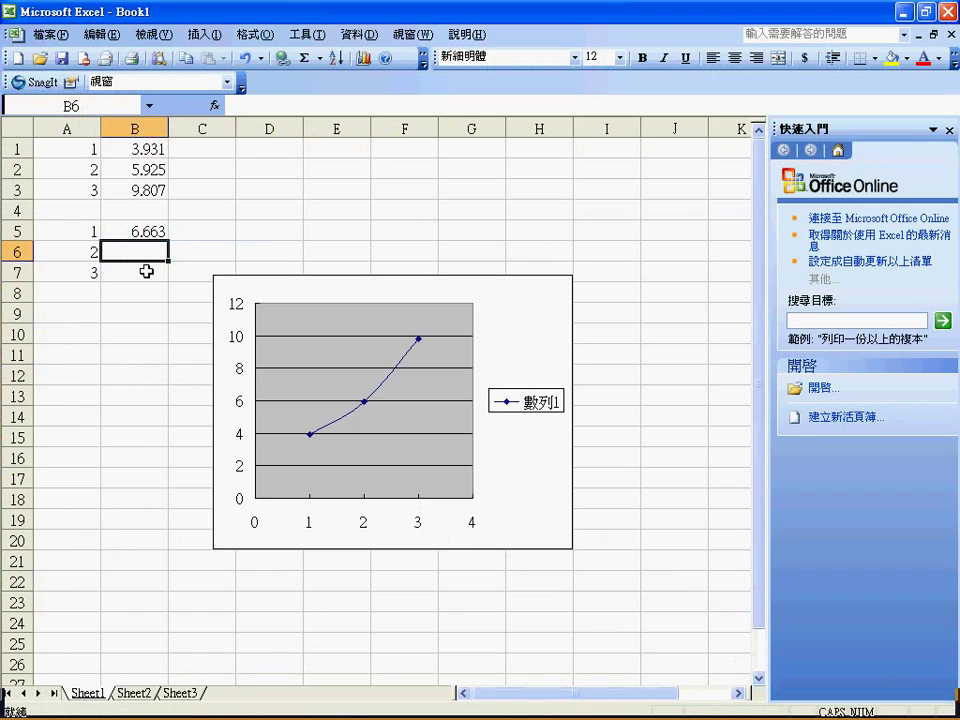
- Enter the second run's max stress 7.066 in cell B6
text(7.066)
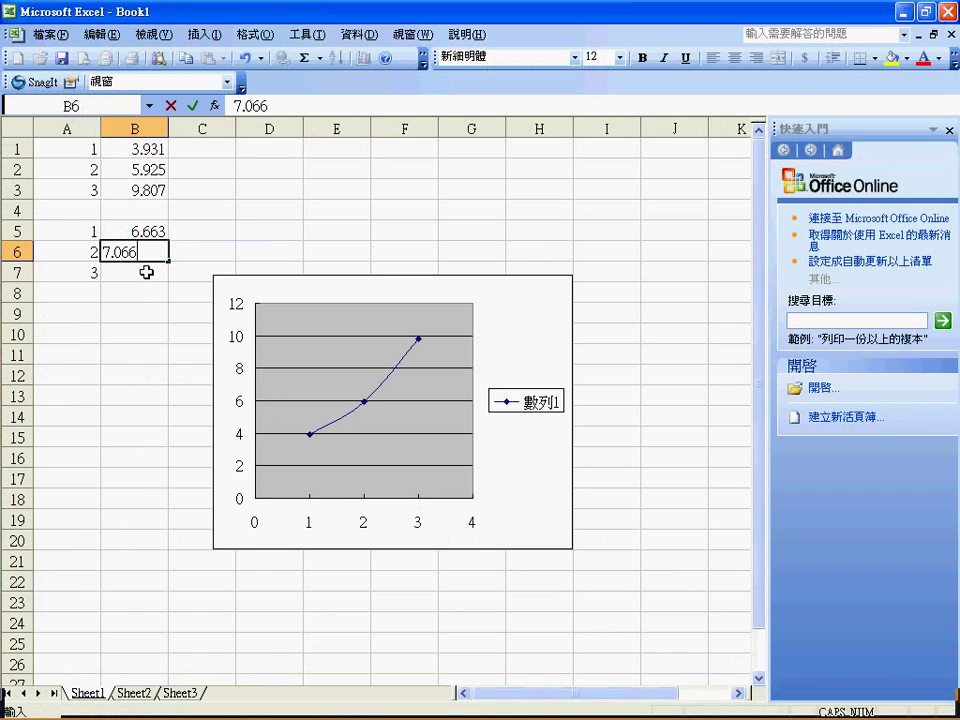
click(147, 272)
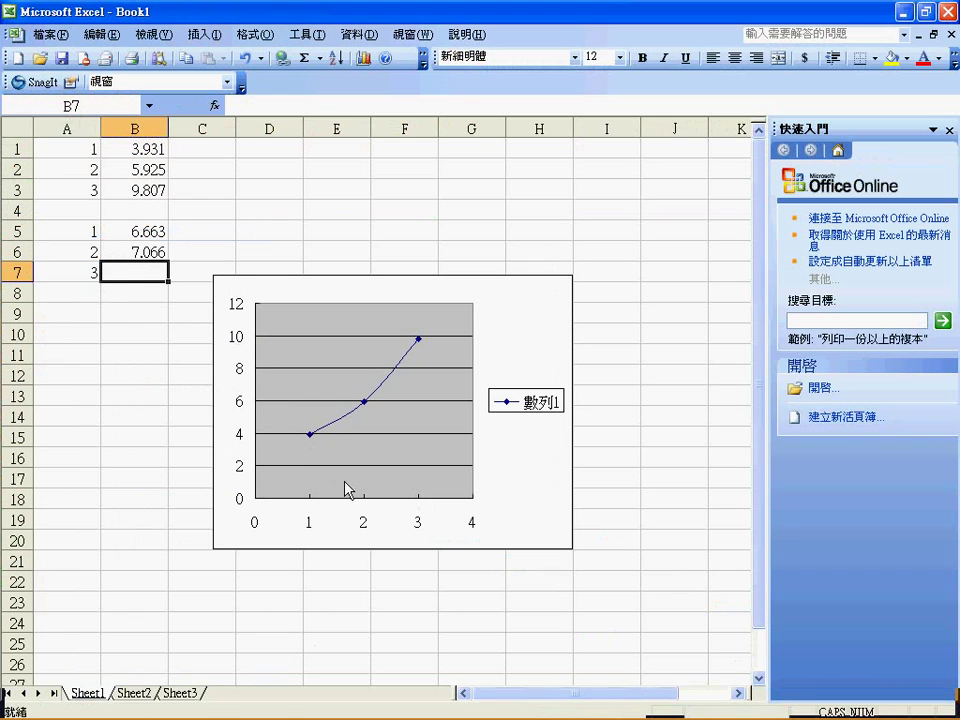
click(430, 706)
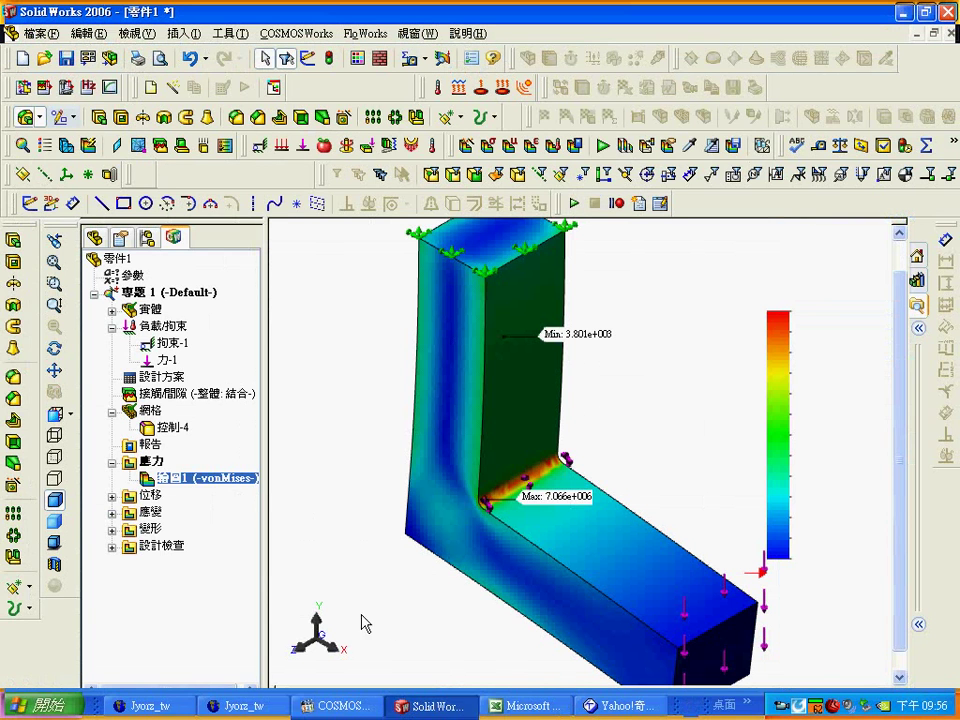
- Add mesh control 控制-5 on both fillet edges and face: 1.25 mm elements, 9 layers
right_click(152, 420)
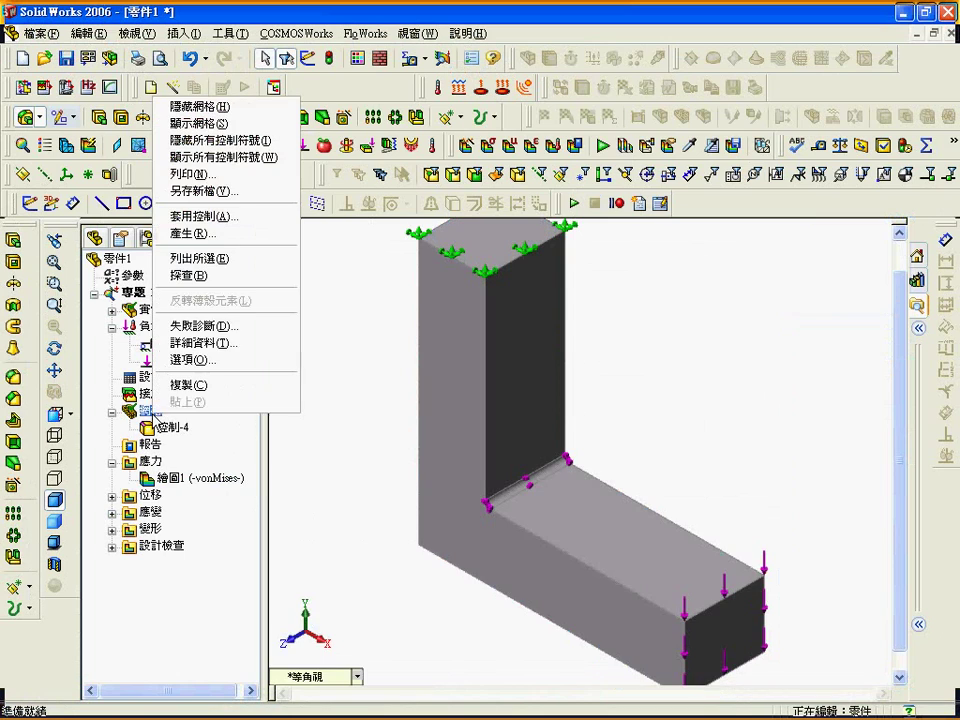
click(224, 216)
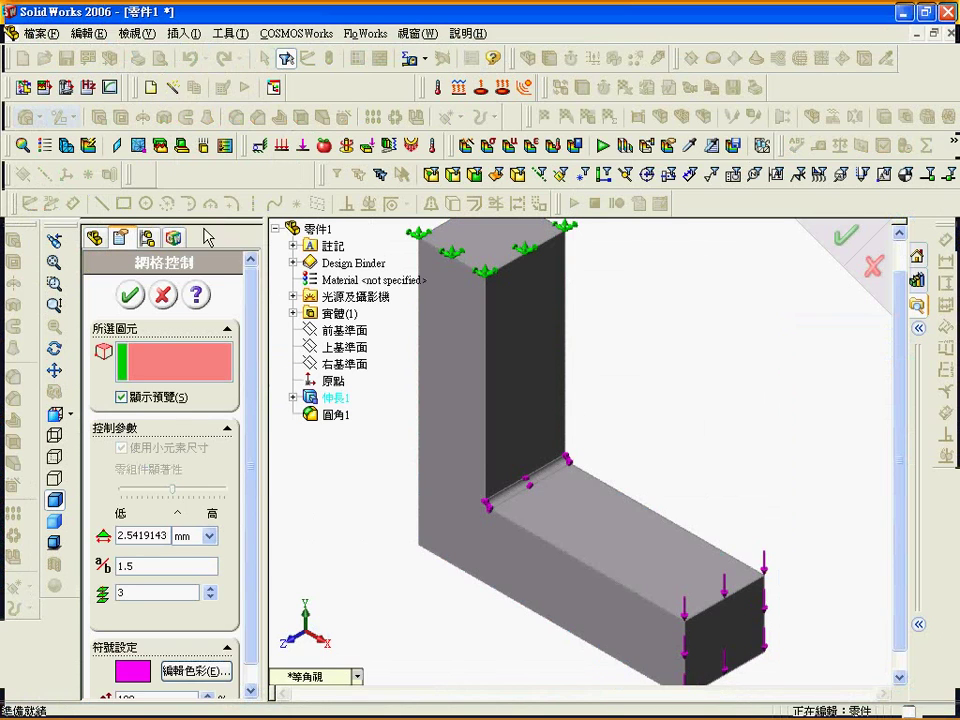
click(538, 484)
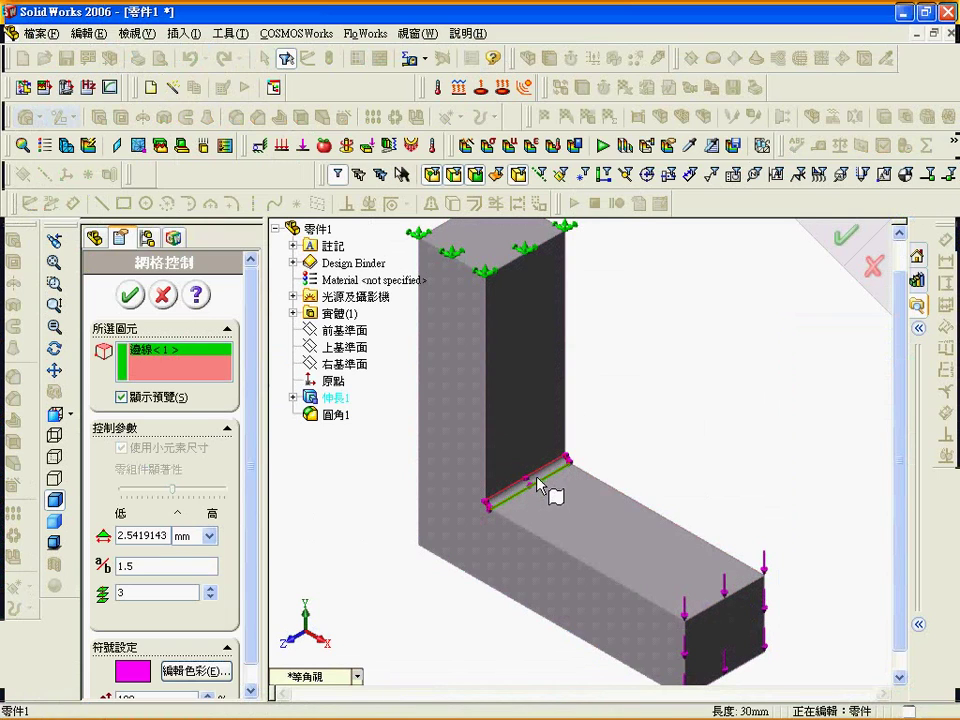
click(540, 486)
click(547, 490)
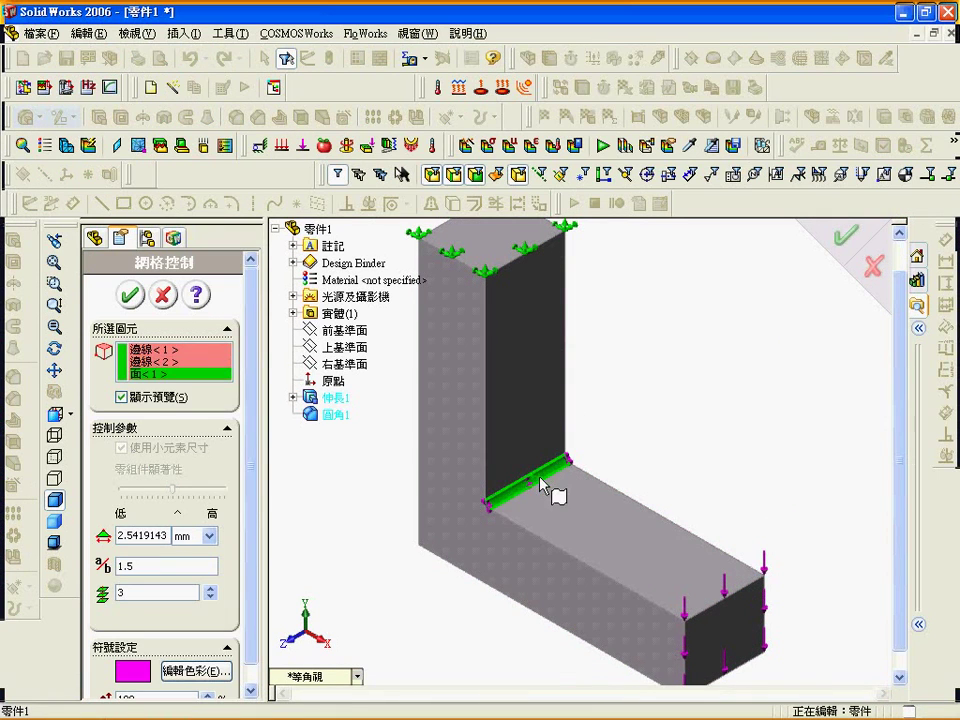
scroll(258, 445, down, 1)
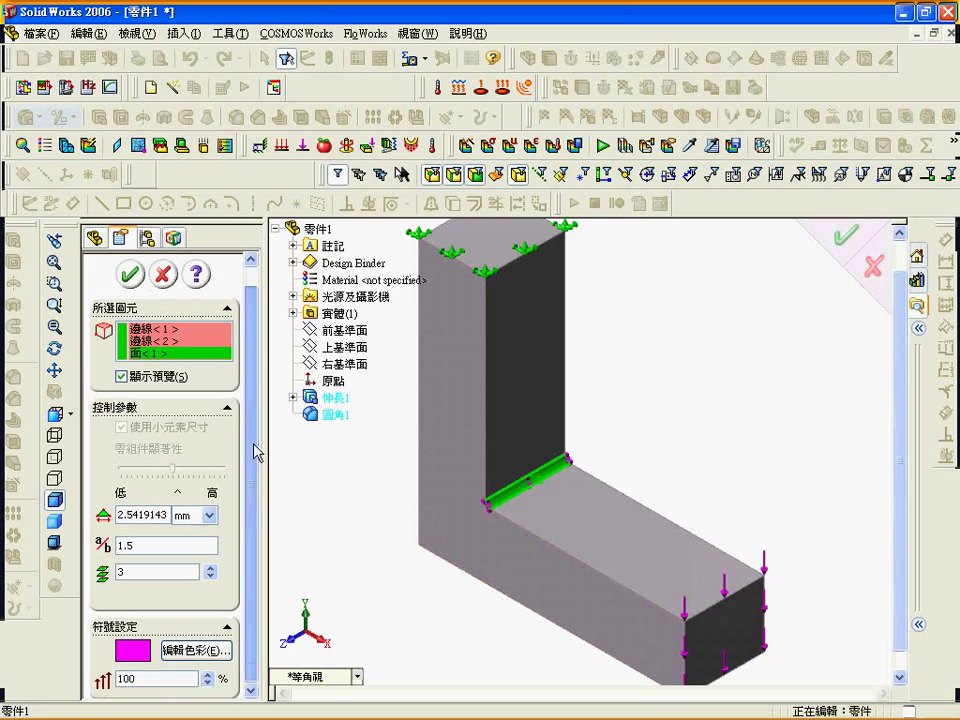
drag(170, 515, 129, 511)
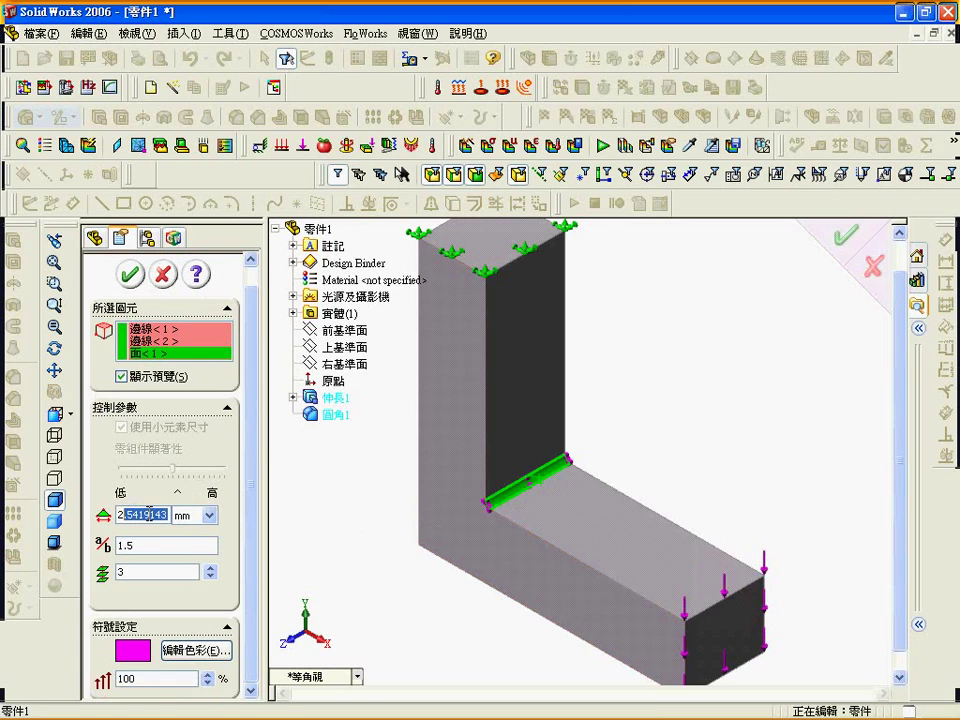
key(BackSpace)
text(1.25)
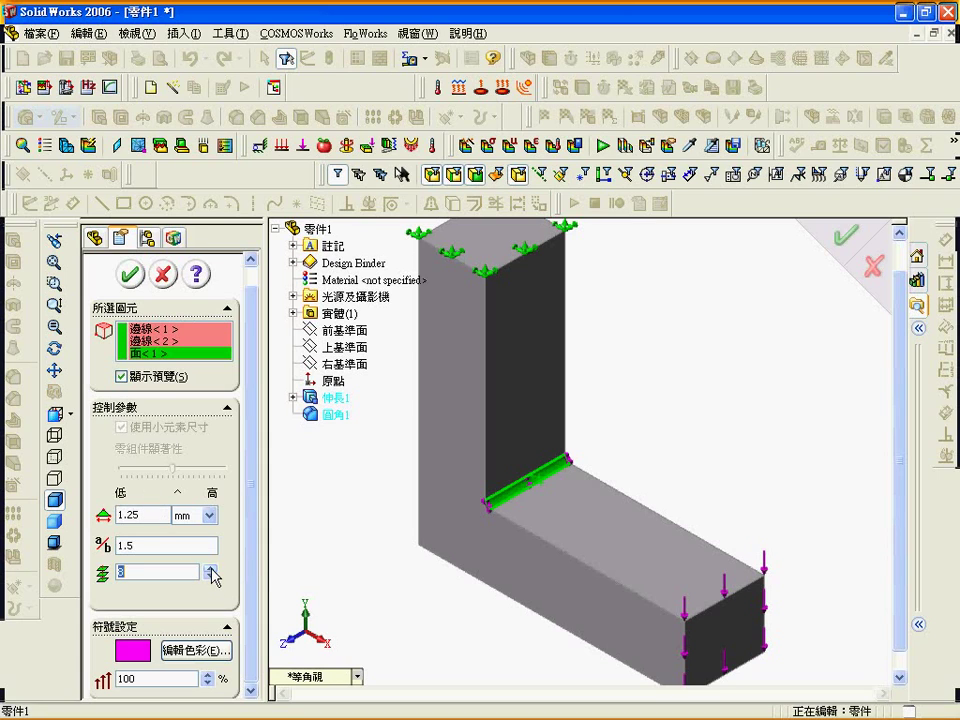
text(9)
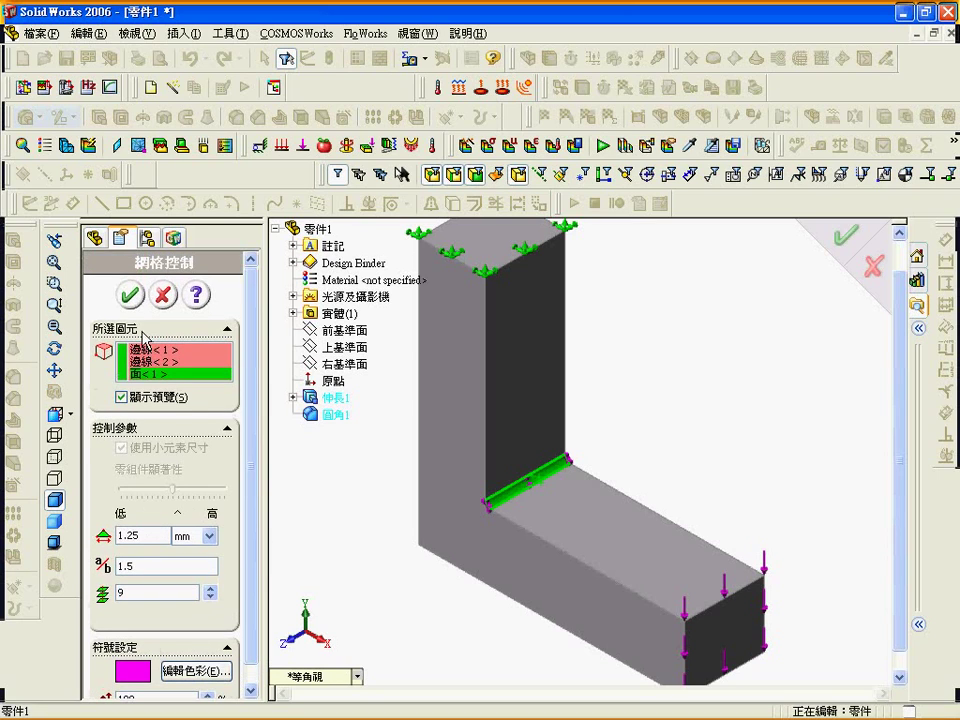
click(130, 295)
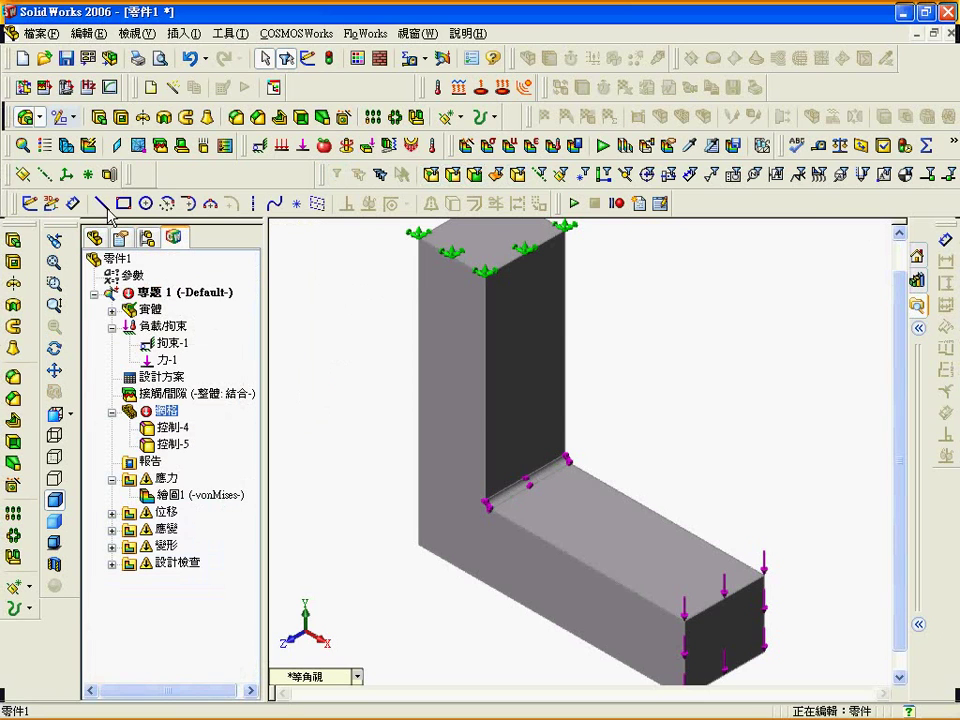
- Remesh and rerun the study, accepting deletion of the old results
click(67, 145)
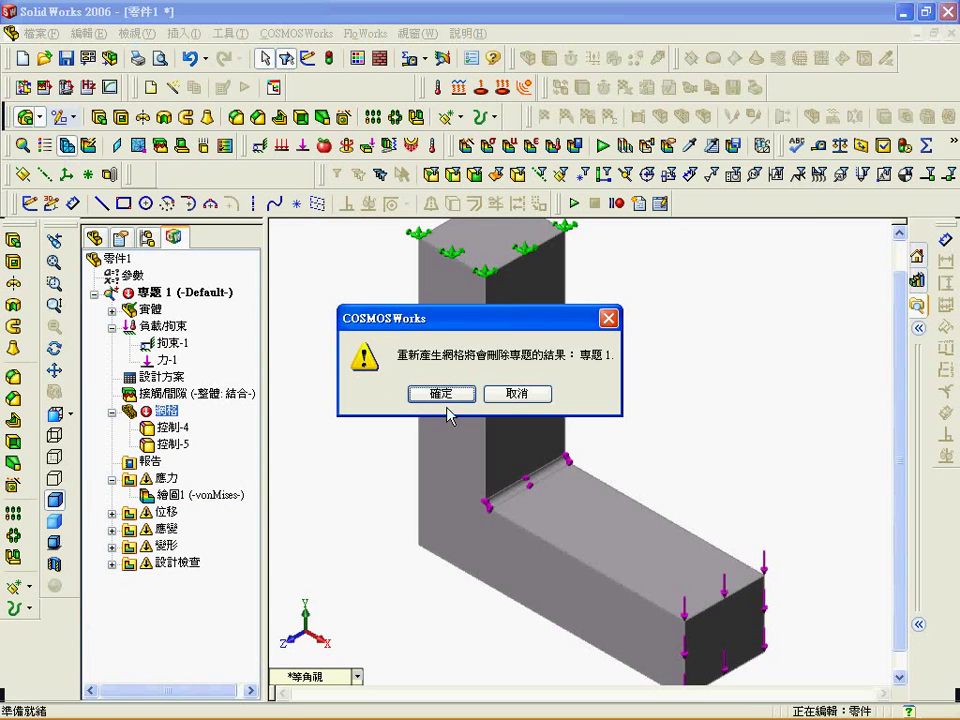
click(443, 396)
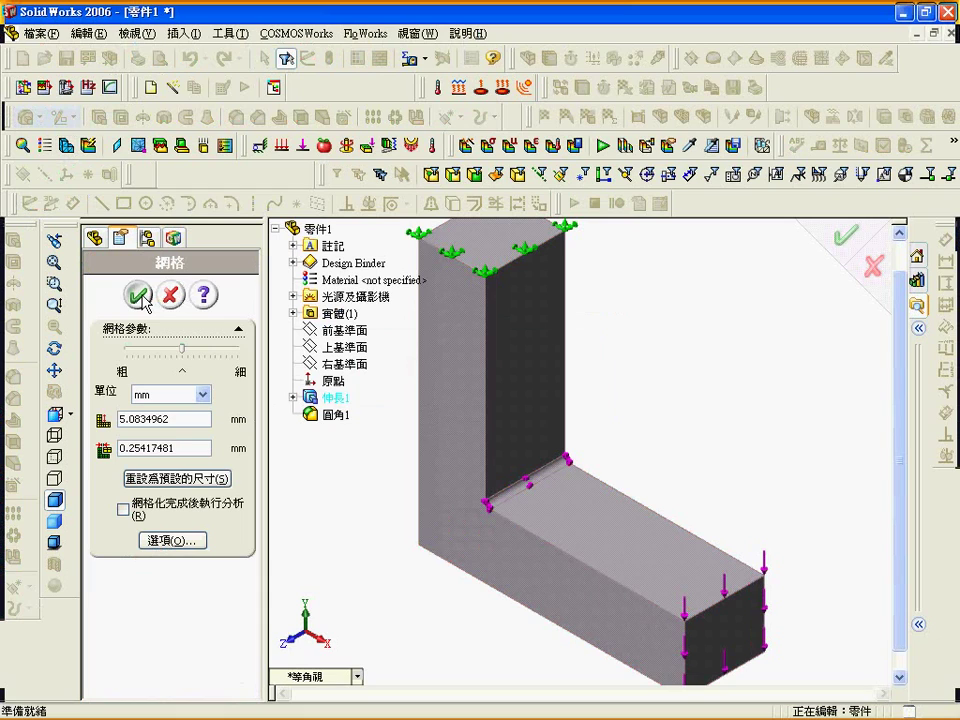
click(140, 297)
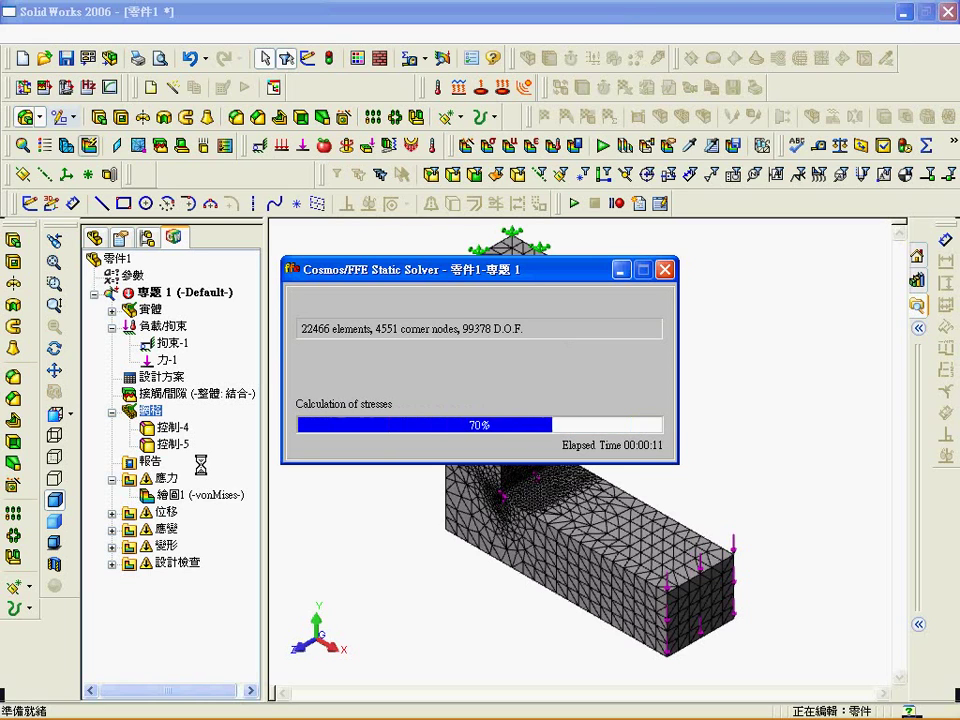
- Show the von Mises plot, now peaking at 8.150e+006
click(186, 495)
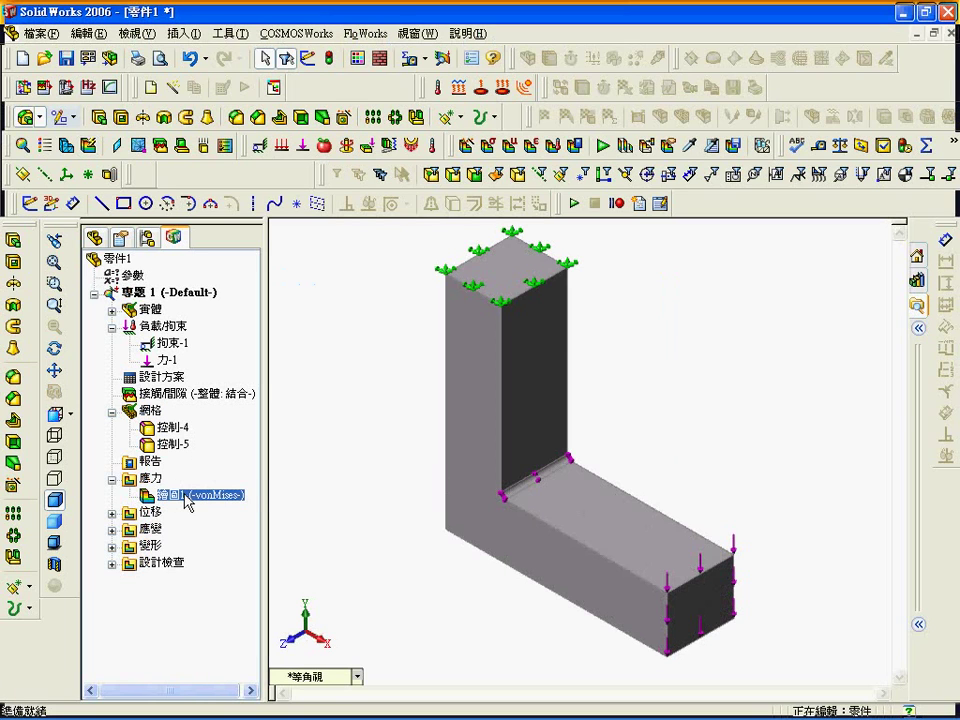
right_click(186, 496)
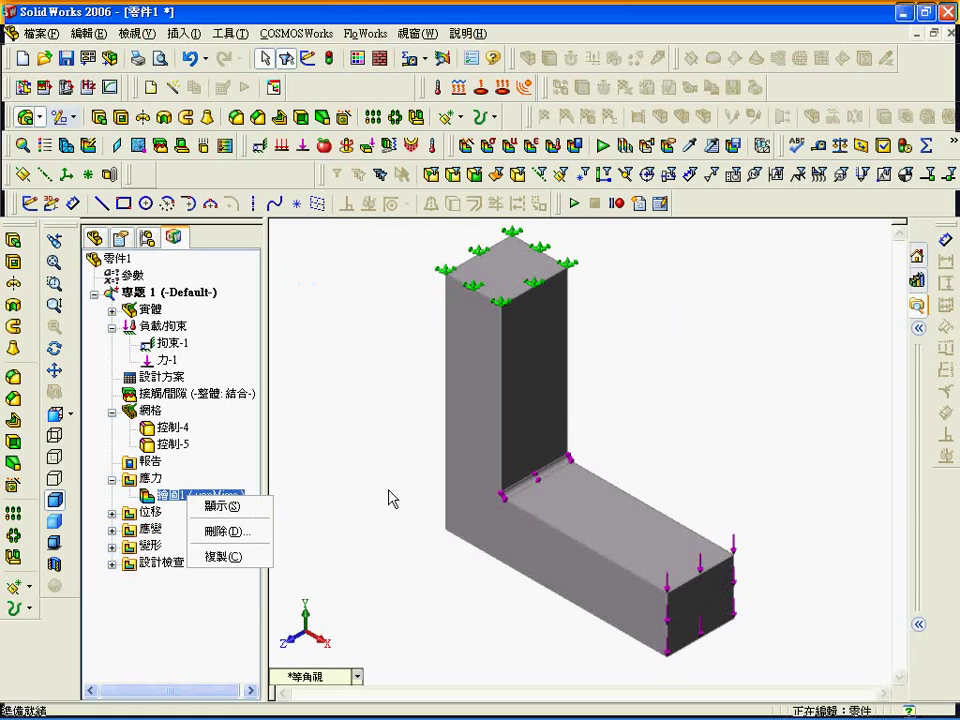
key(s)
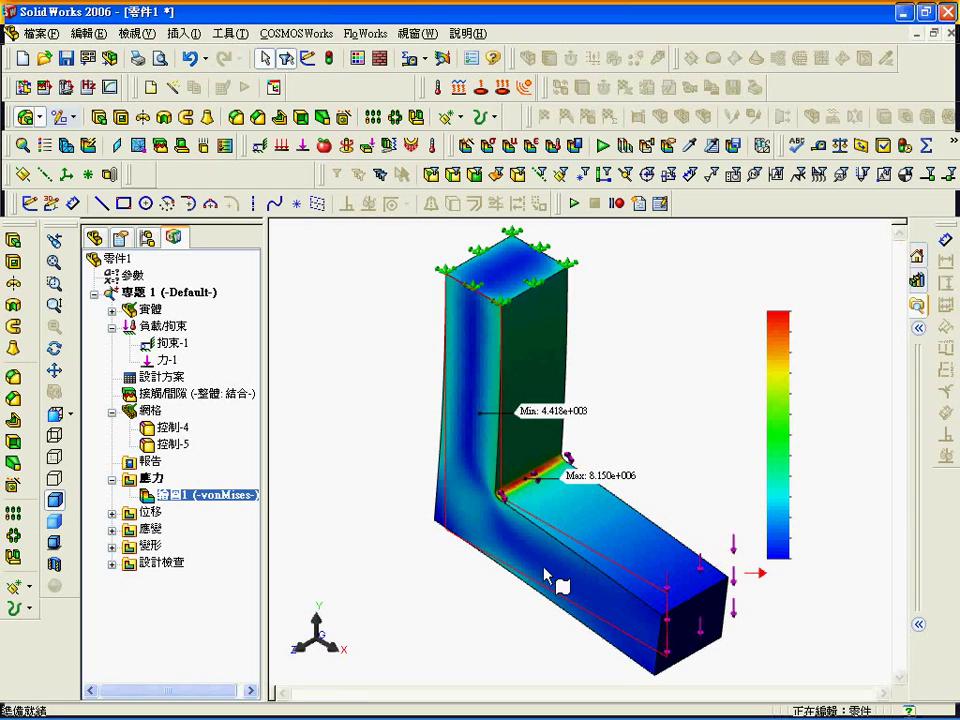
- Record the third max stress 8.15 in cell B7
click(535, 707)
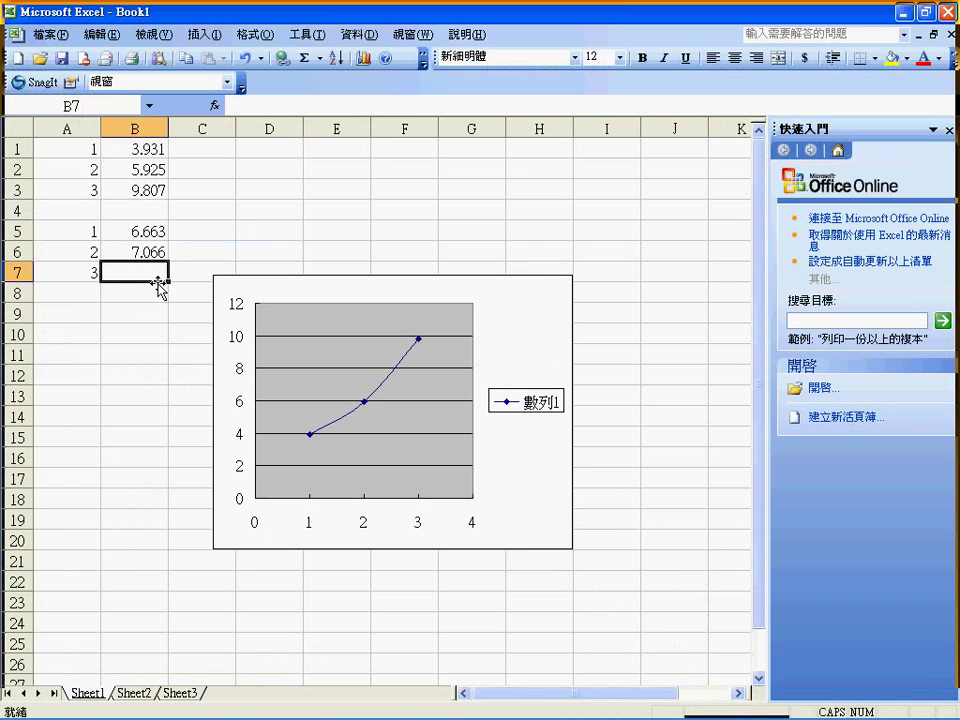
text(8.150)
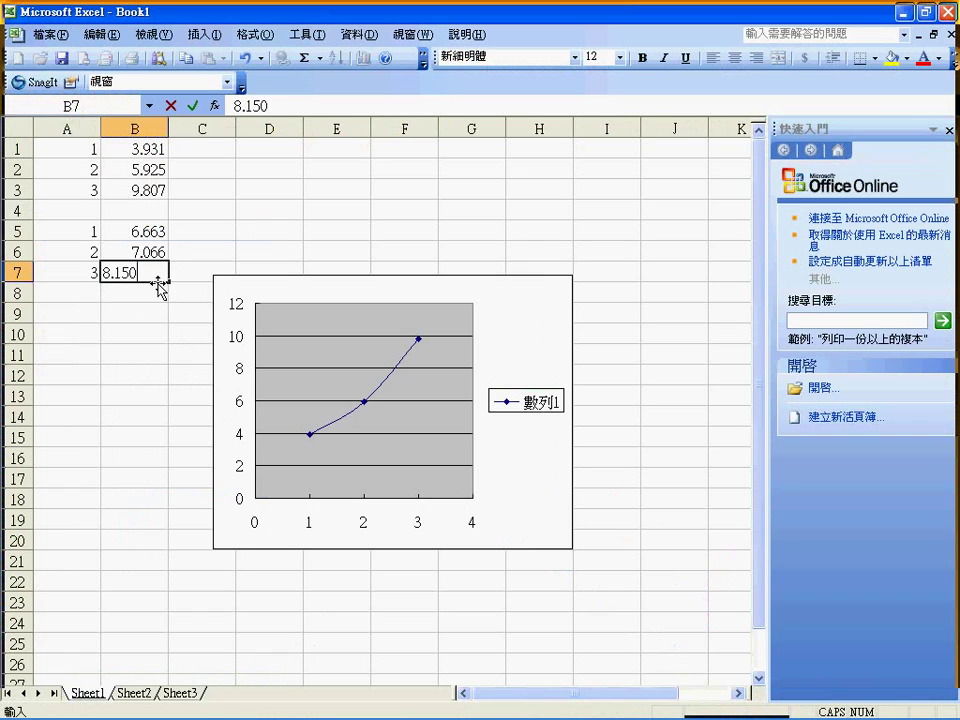
key(Return)
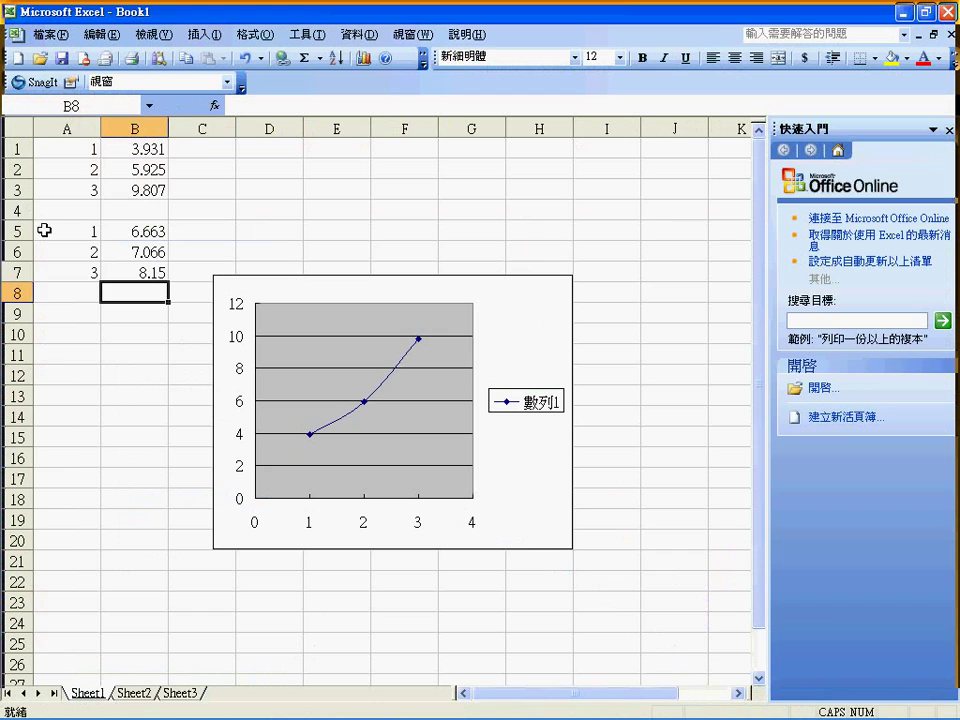
- Chart A5:B7 as an XY scatter with smoothed lines and markers
click(45, 240)
drag(45, 240, 132, 271)
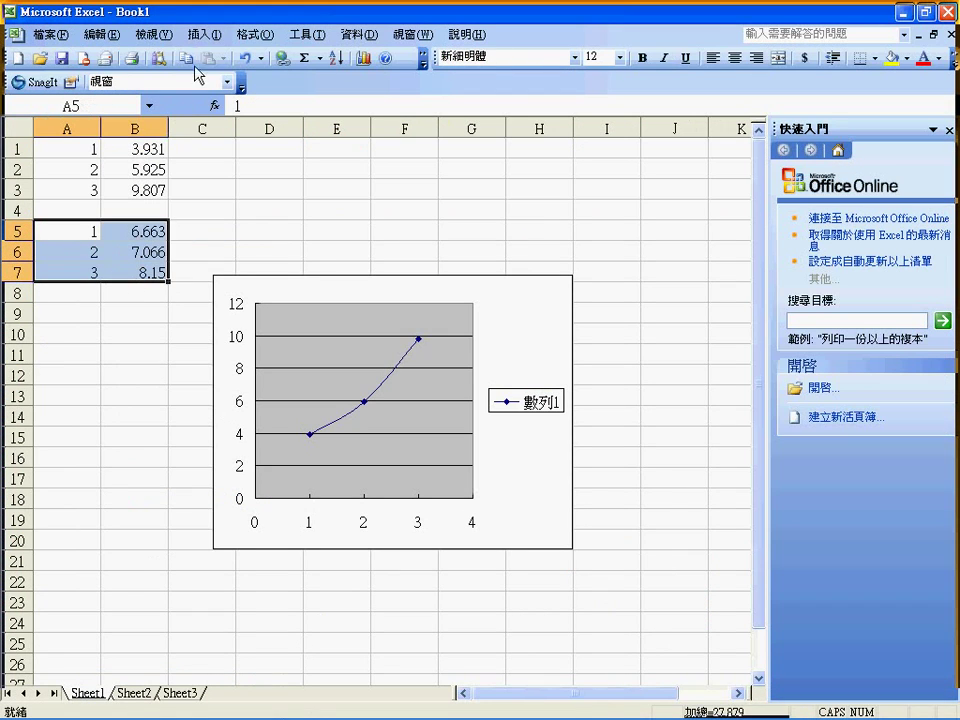
click(205, 34)
click(212, 113)
click(75, 150)
click(206, 157)
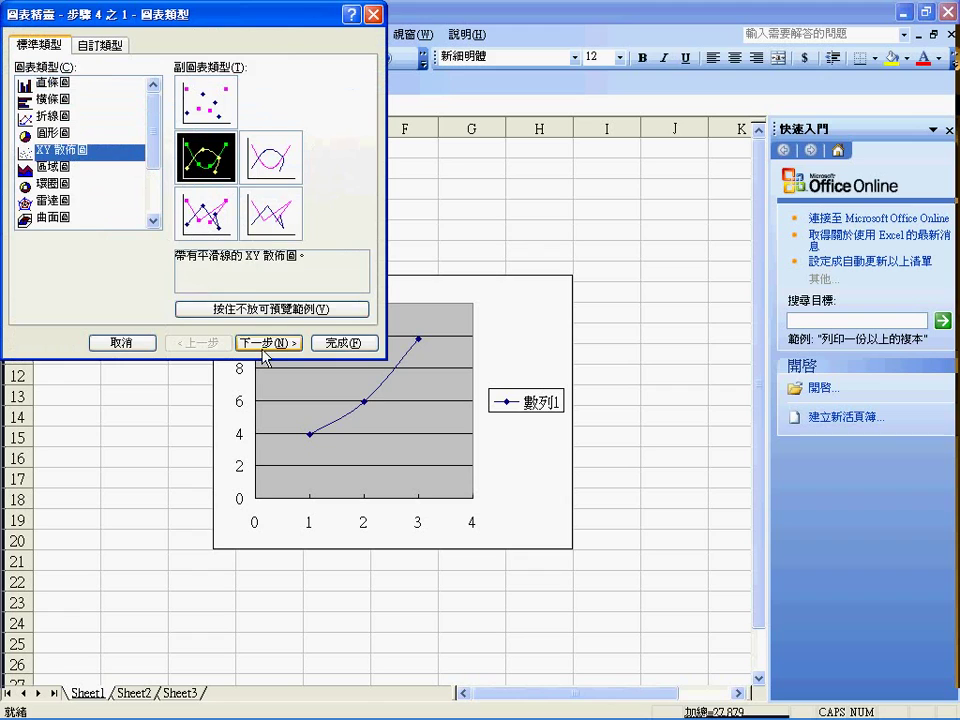
click(265, 345)
click(272, 388)
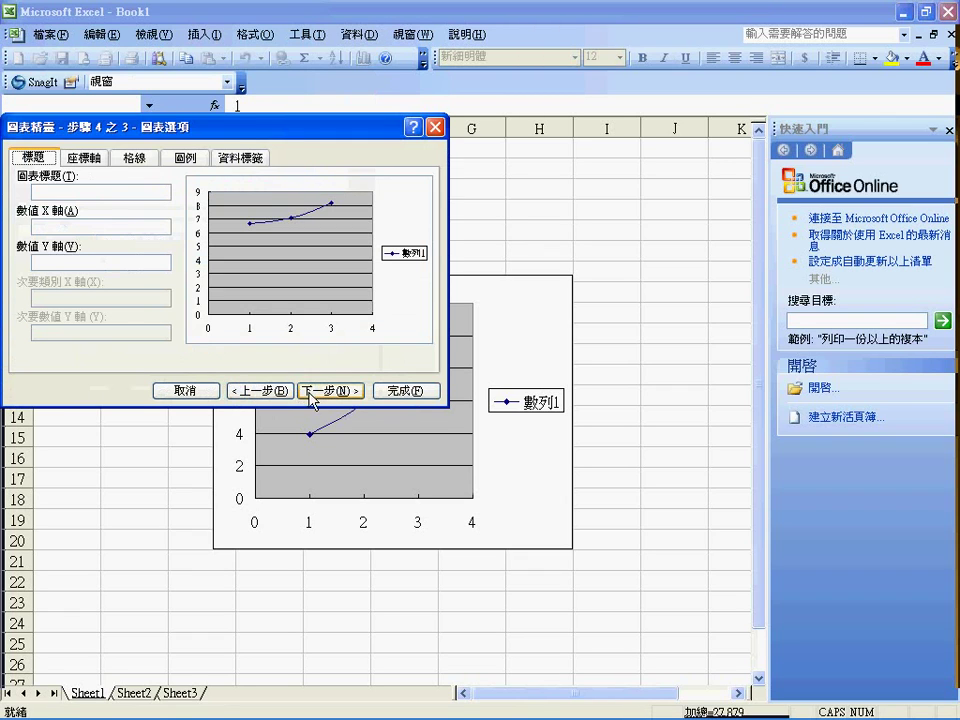
click(312, 391)
click(396, 391)
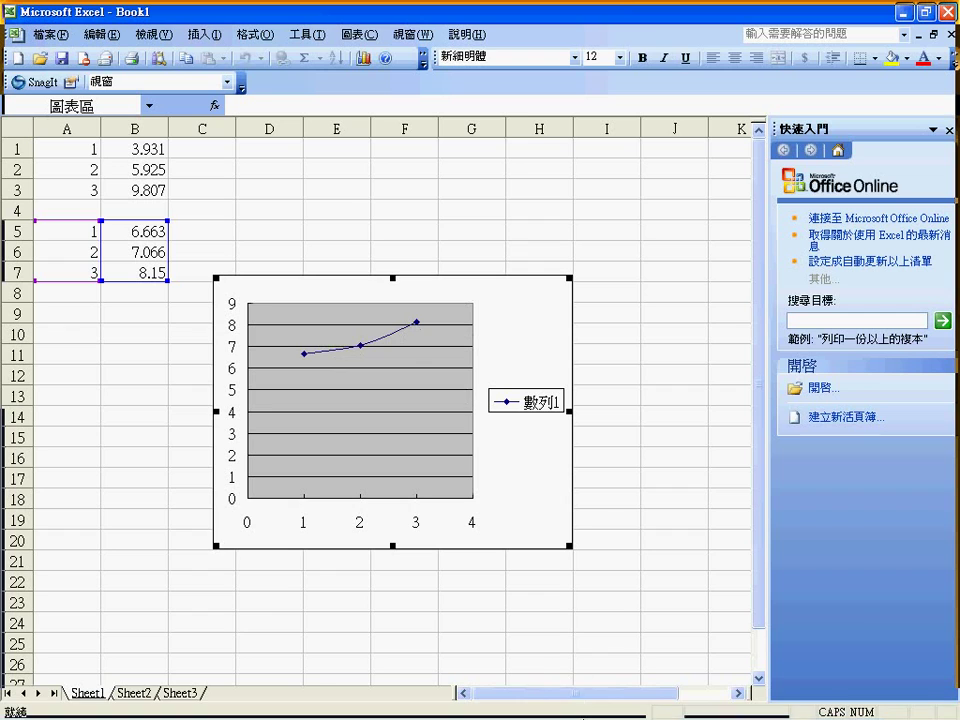
- Bring SolidWorks back, check the FeatureManager tree, then return to the COSMOSWorks study tree
click(428, 706)
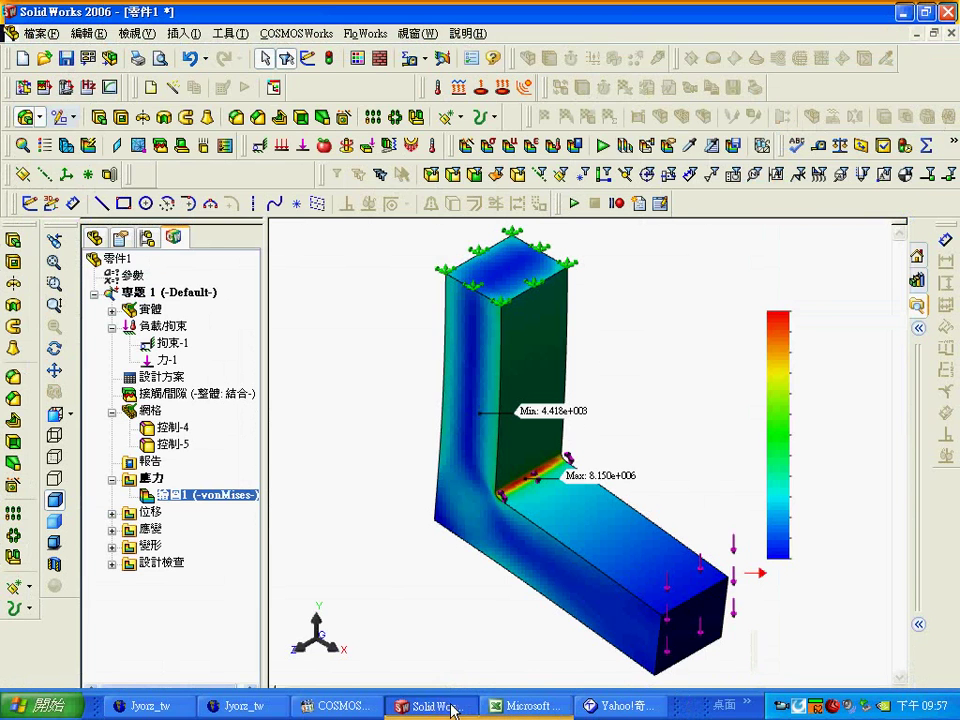
click(94, 237)
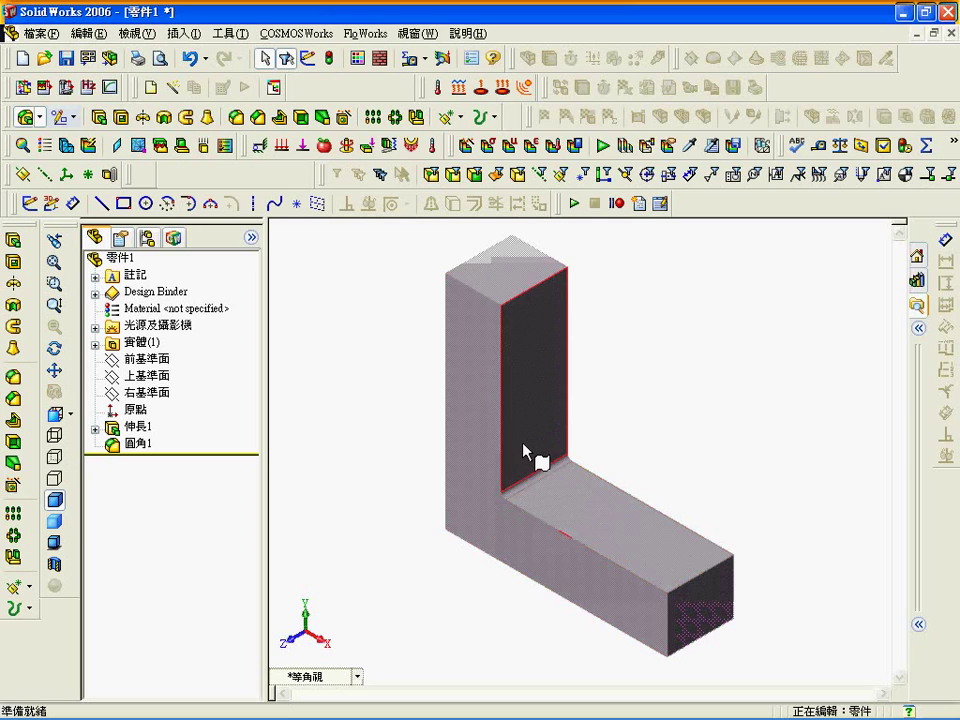
click(173, 237)
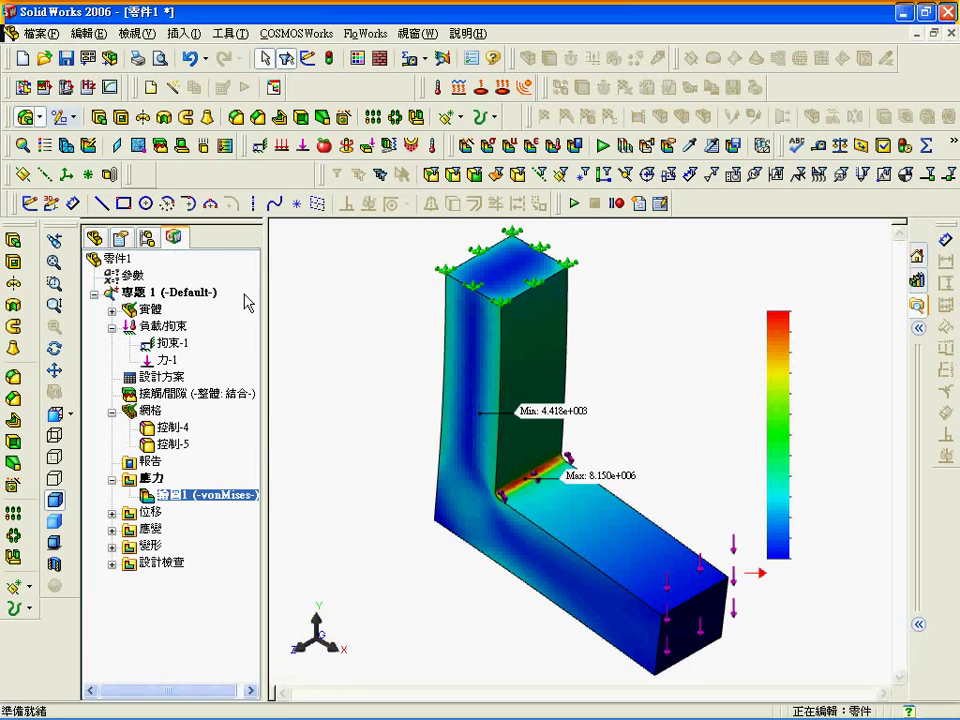